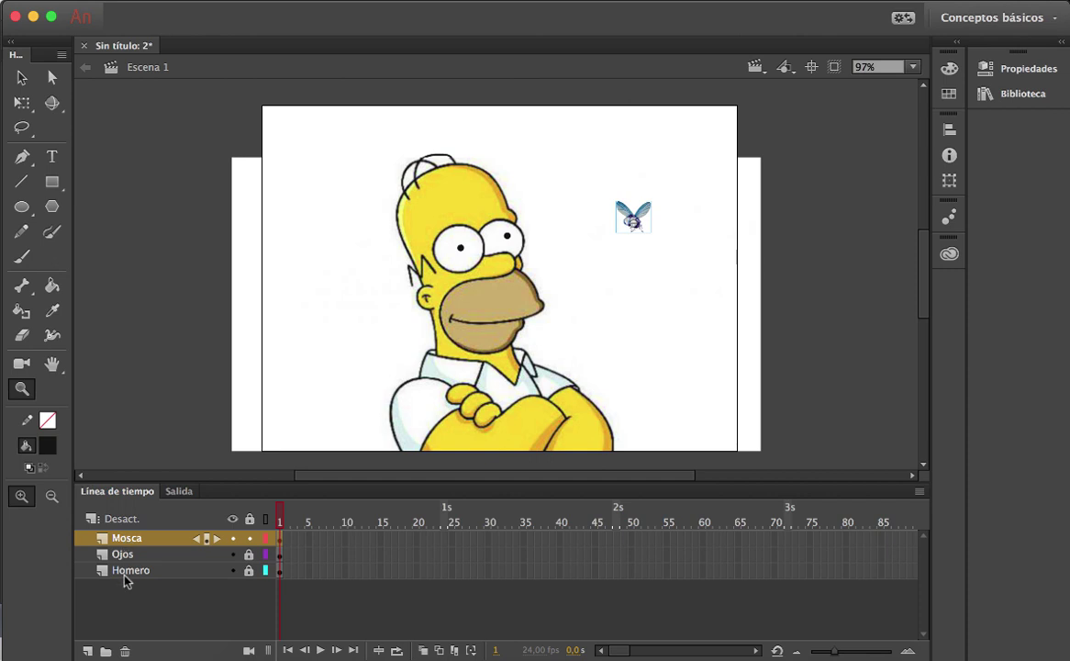
- Open the fly symbol on the Mosca layer for in-place editing in a close-up view
left_click(135, 571)
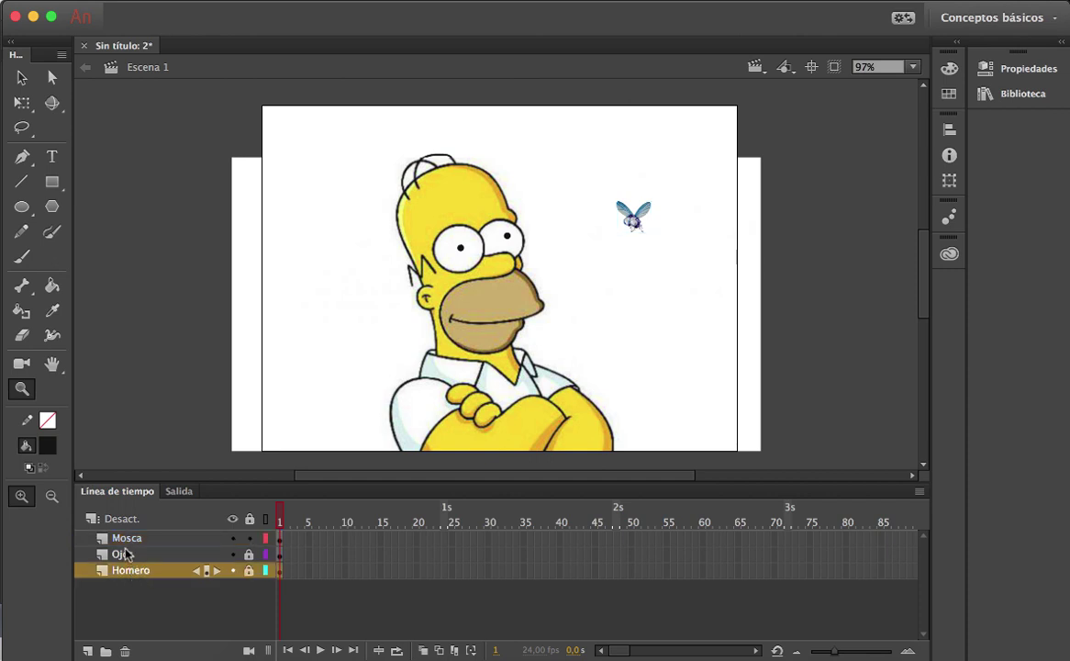
left_click(125, 553)
left_click(125, 539)
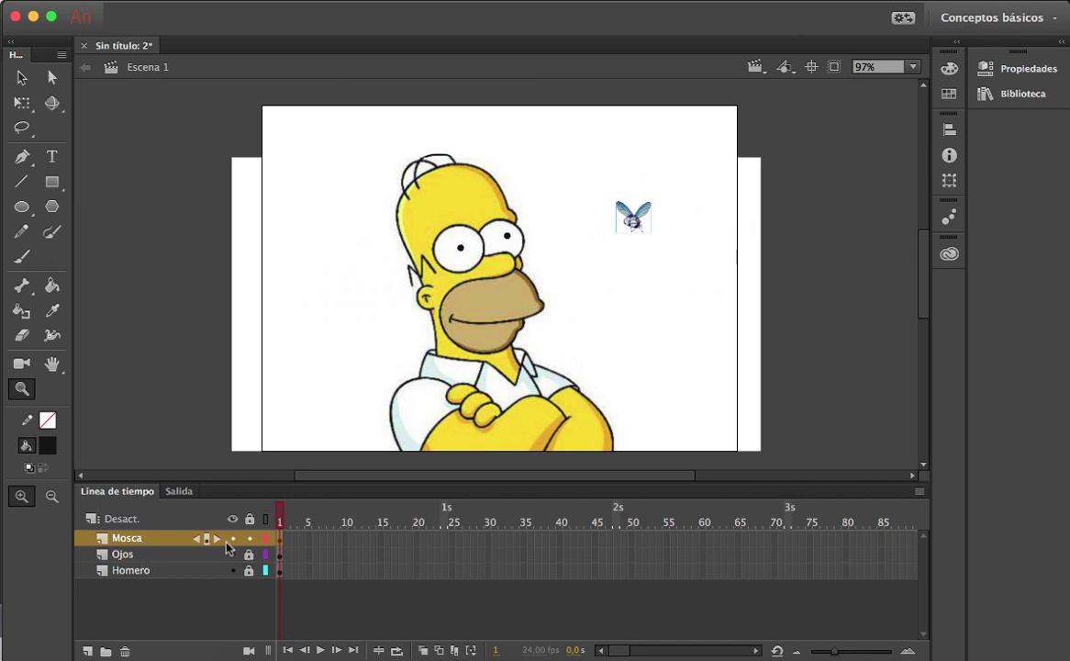
left_click_drag(609, 189, 667, 251)
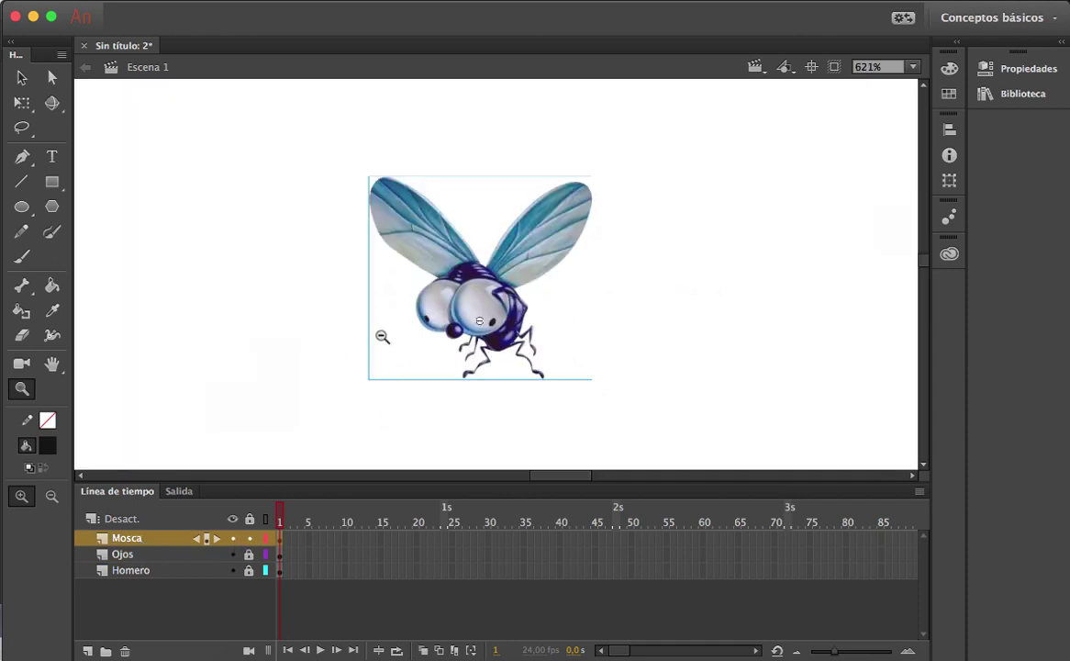
left_click(382, 337, "alt")
left_click_drag(487, 373, 635, 404)
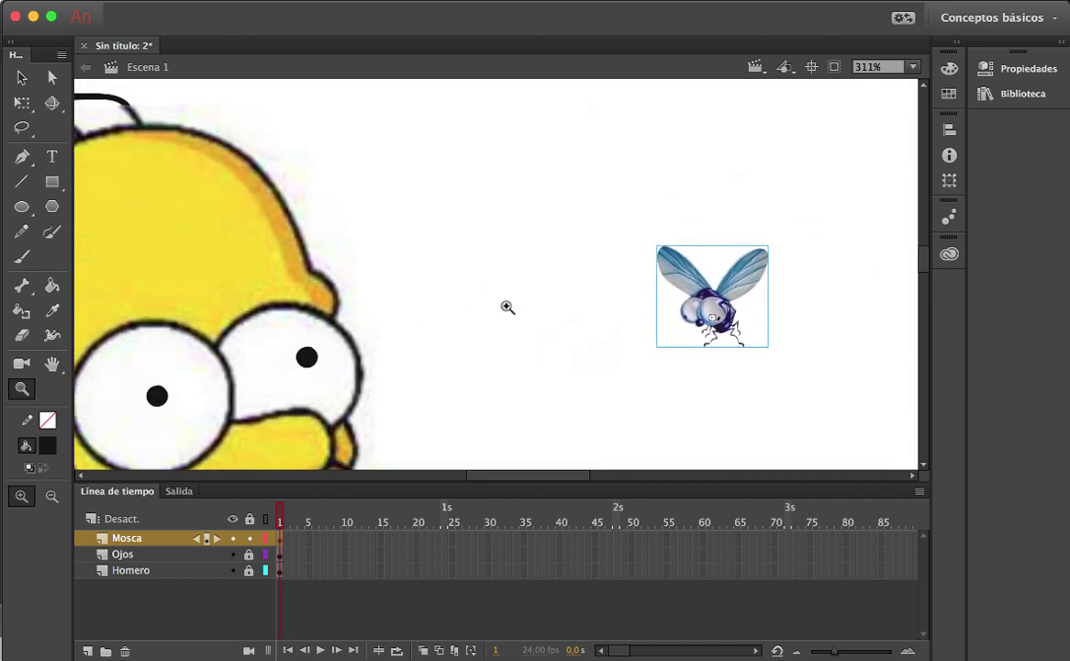
key("v")
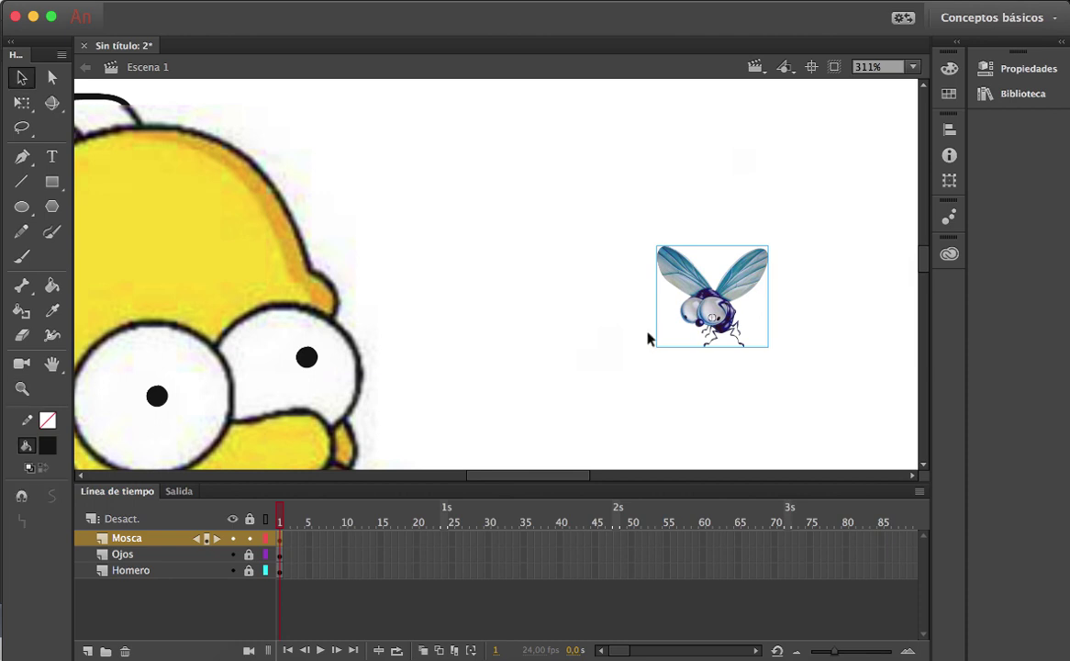
left_click(810, 340)
left_click(737, 328)
double_click(739, 330)
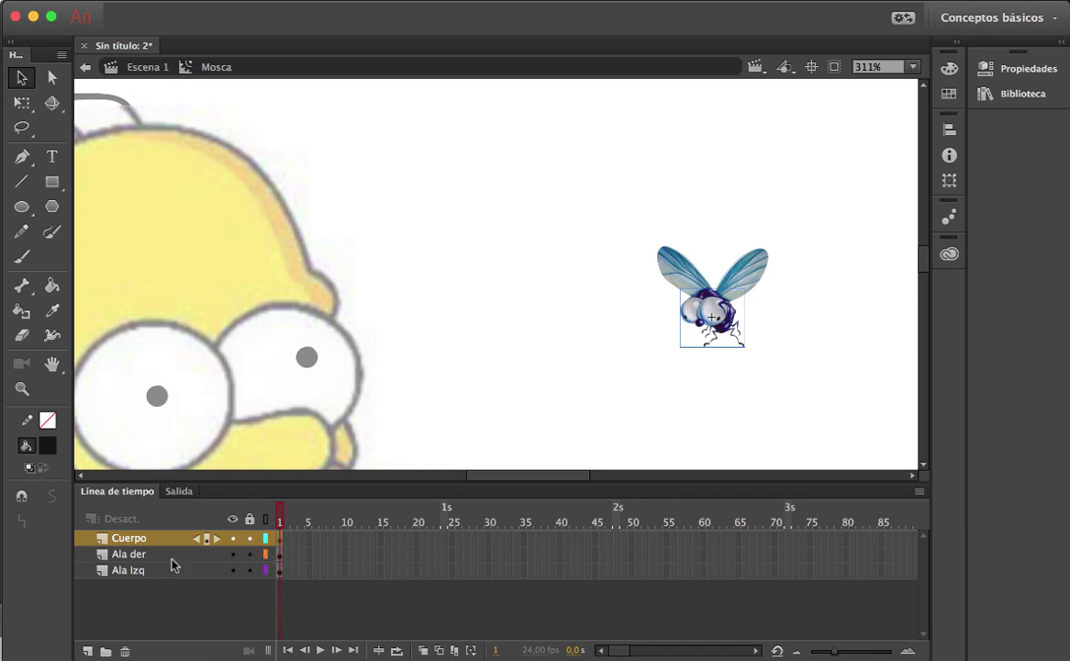
- Examine which layers hold the fly's body, right wing and left wing
left_click(755, 280)
left_click(688, 275)
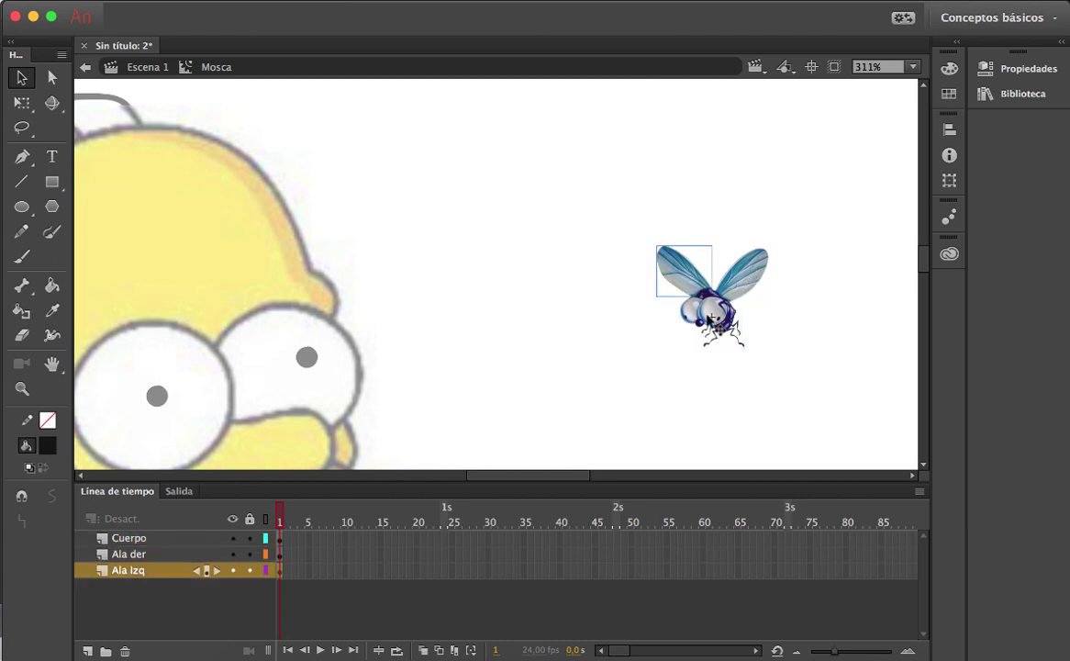
left_click(711, 326)
left_click(747, 282)
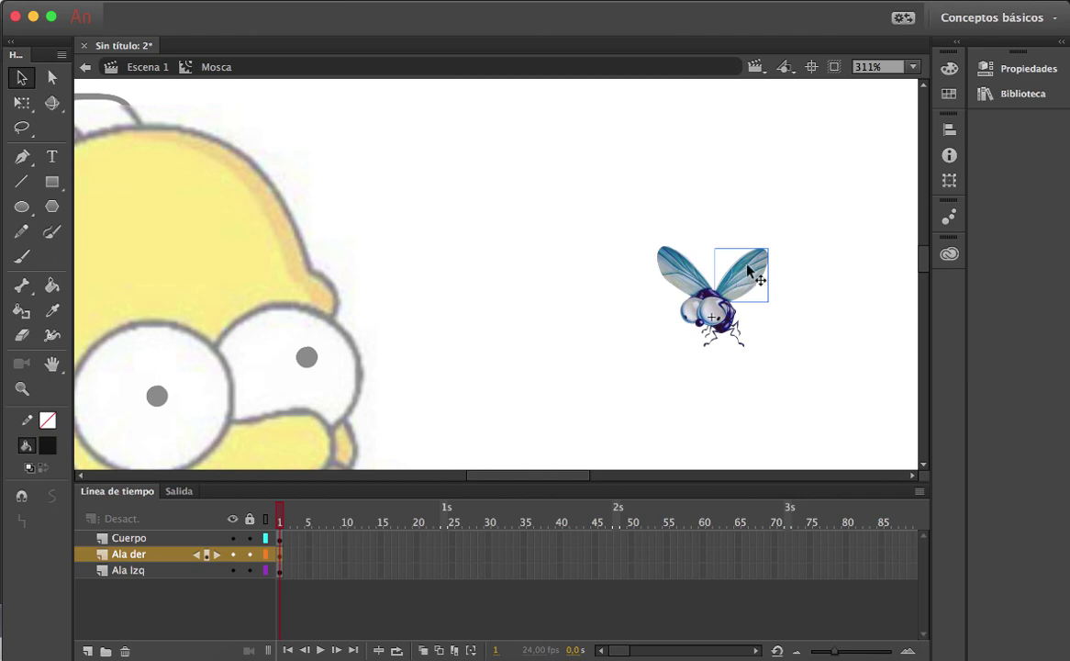
left_click(683, 278)
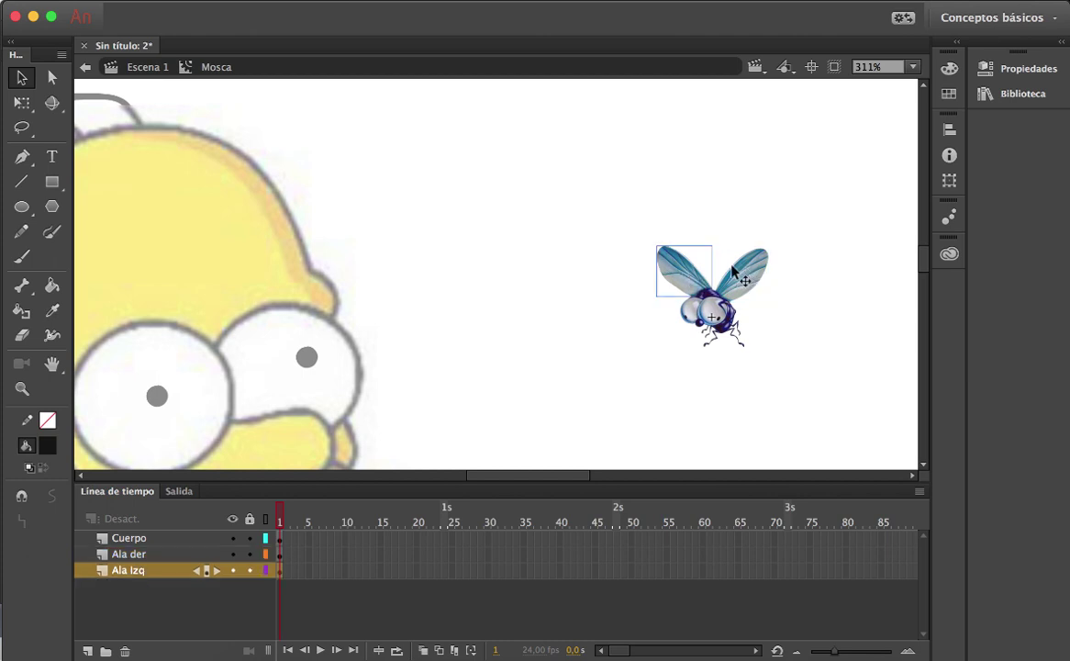
left_click(751, 277)
left_click(688, 275)
left_click(750, 277)
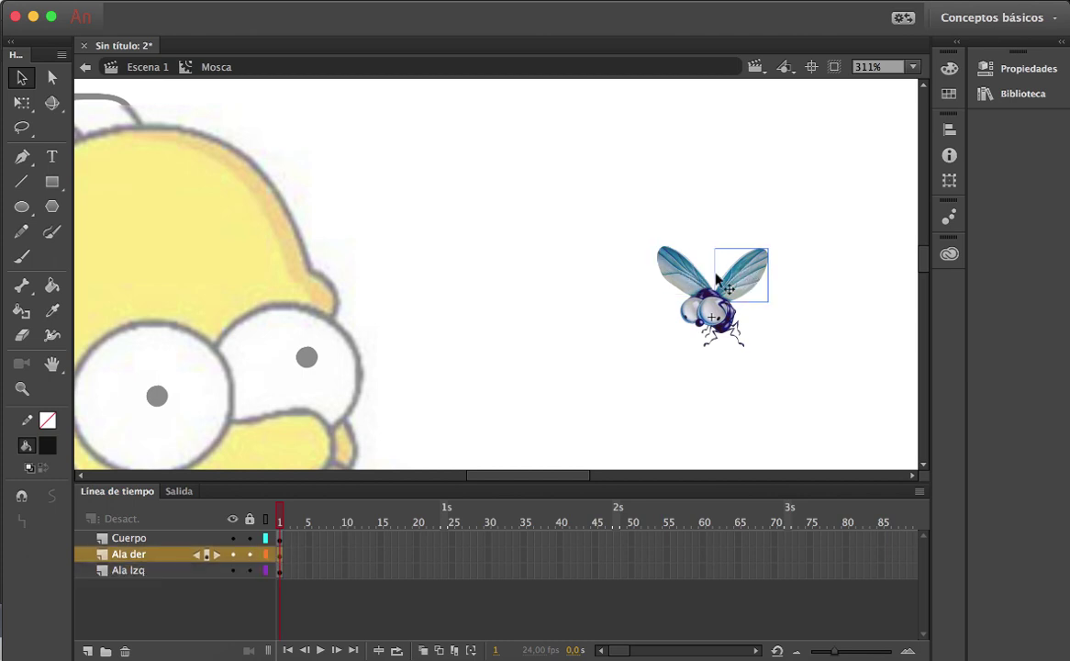
left_click(688, 276)
left_click(747, 275)
left_click(686, 278)
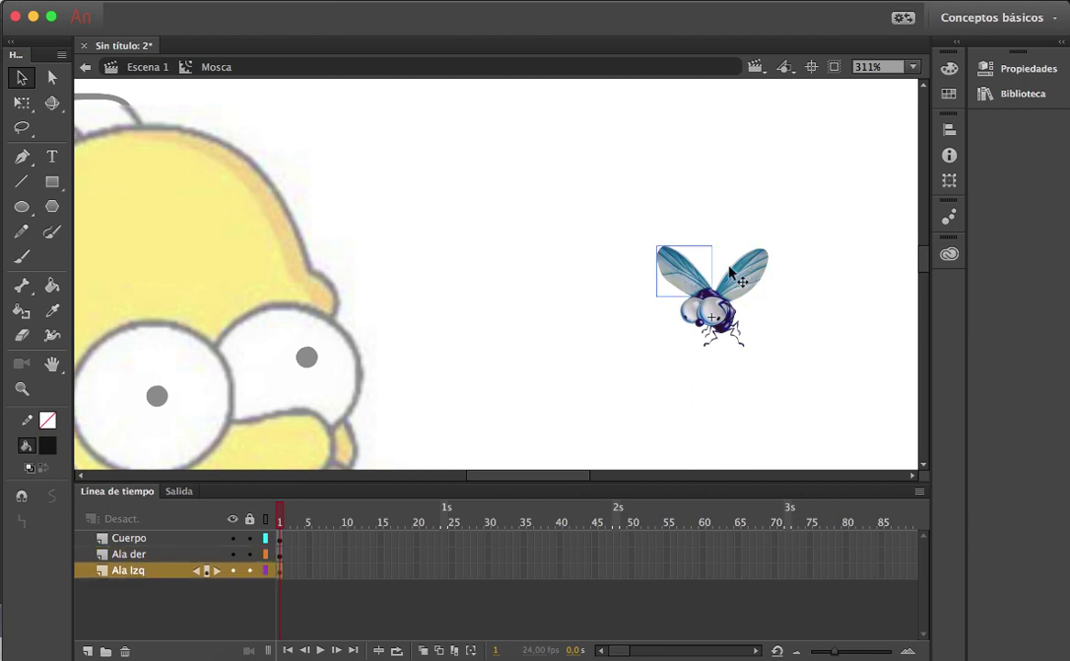
left_click(740, 279)
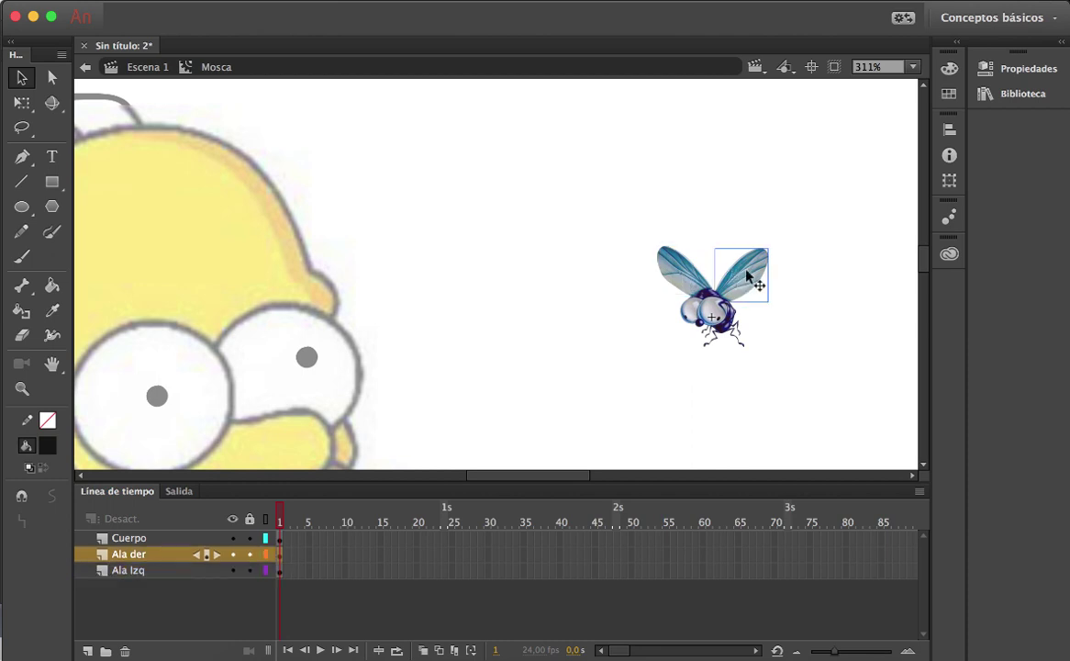
- Move the left wing's transformation point to its body joint, extend the layers to frame 2 and give Ala izq a keyframe there
left_click(684, 272)
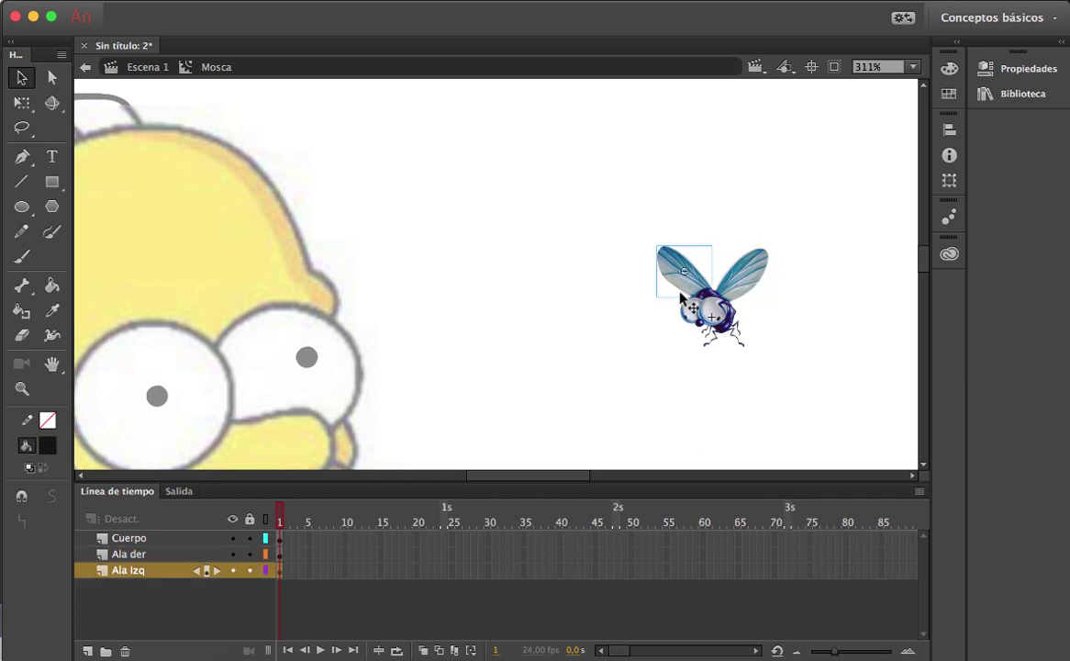
key("q")
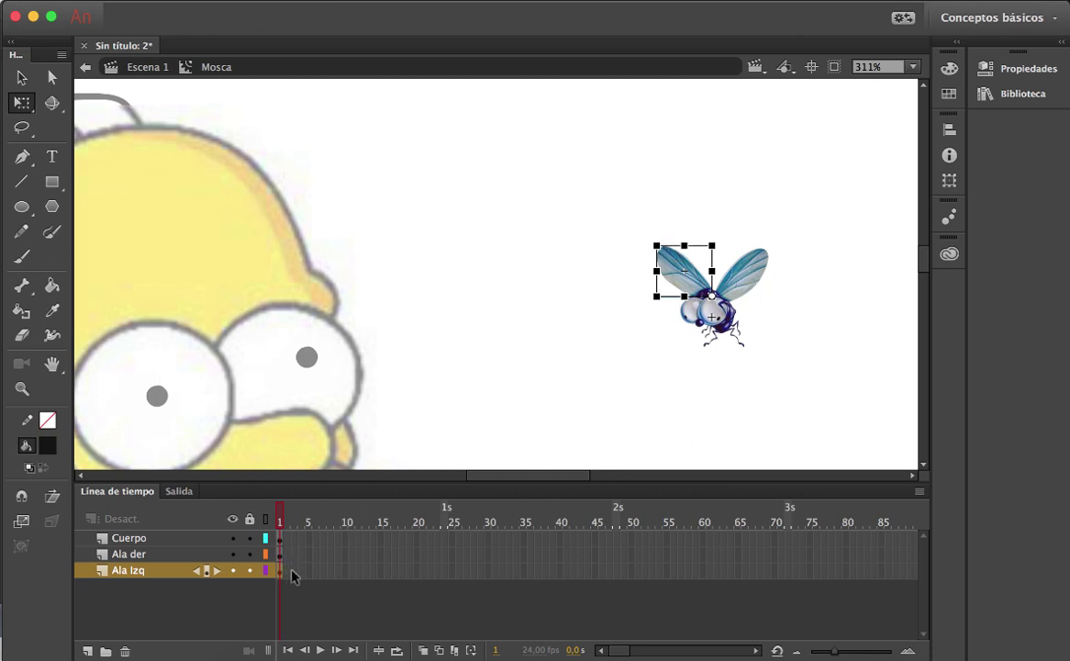
key("F5")
key("F5")
left_click(283, 570)
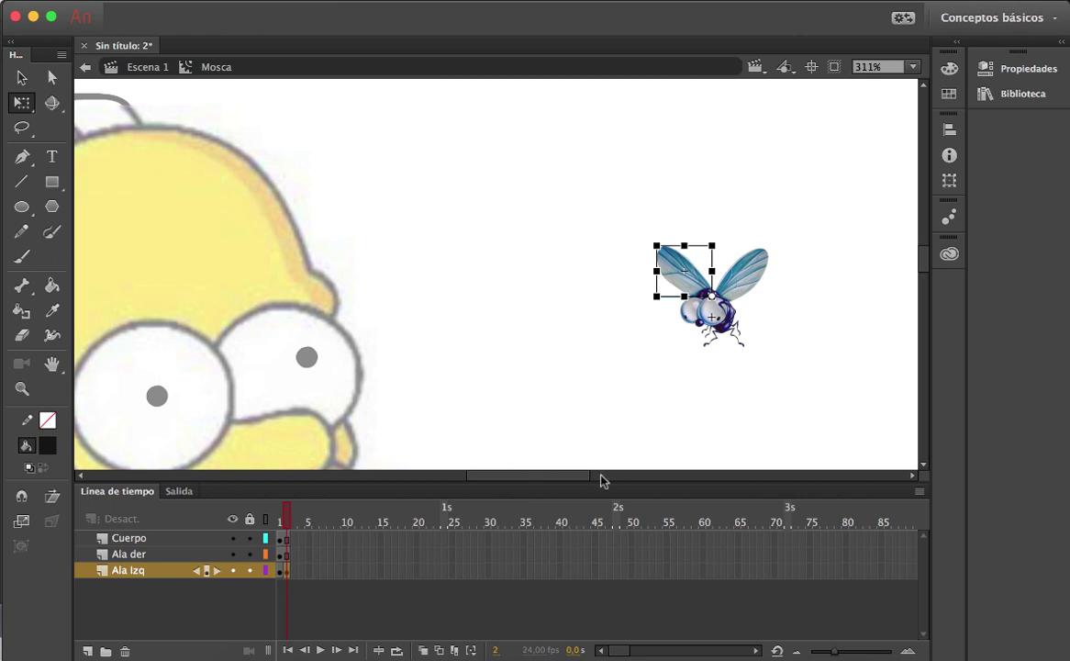
- Rotate the left wing slightly clockwise on frame 2 and nudge it down and right against the body
left_click_drag(714, 238, 722, 246)
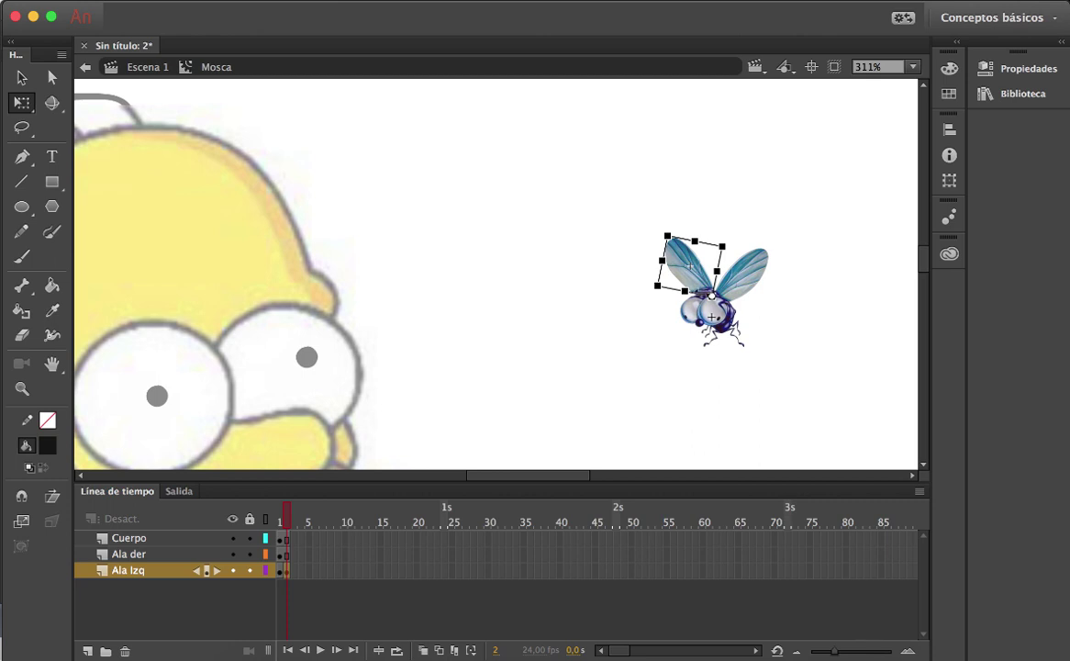
key("Right")
key("Down")
key("Down")
key("Down")
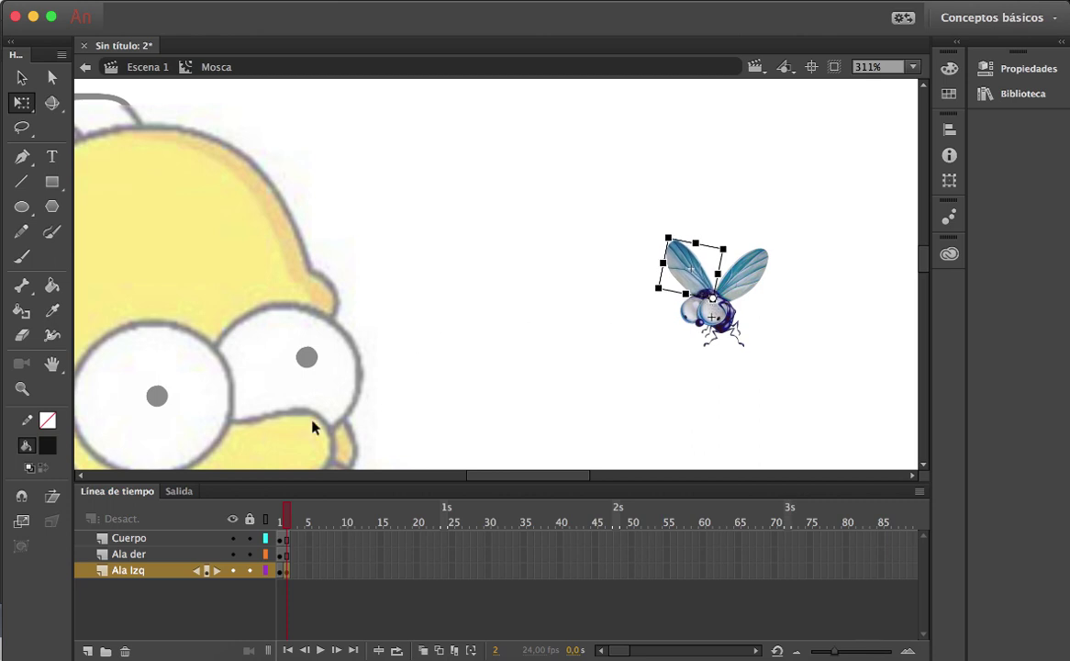
- Nudge the left wing slightly down on frame 1 of the Ala izq layer so its base meets the body
left_click(281, 569)
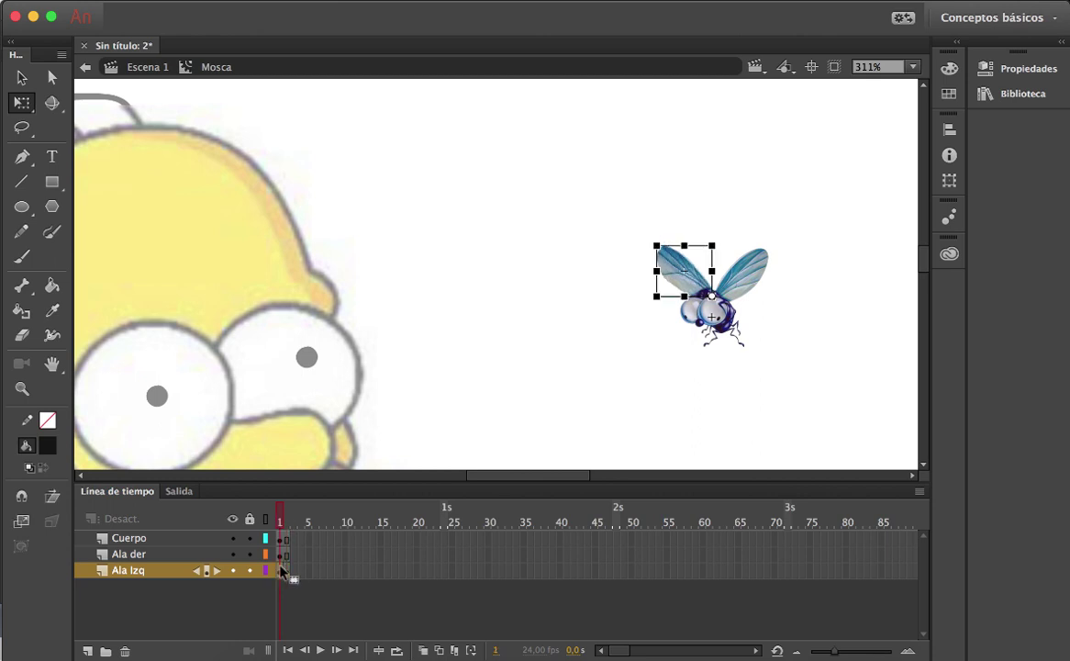
key("Right")
key("Up")
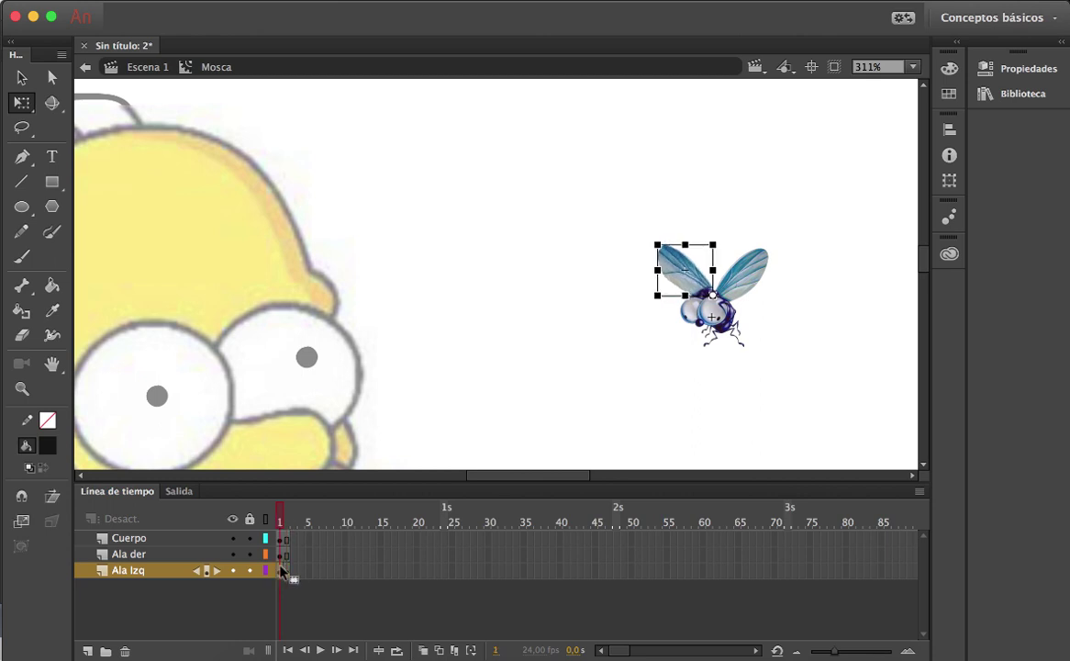
key("Down")
key("Down")
key("Left")
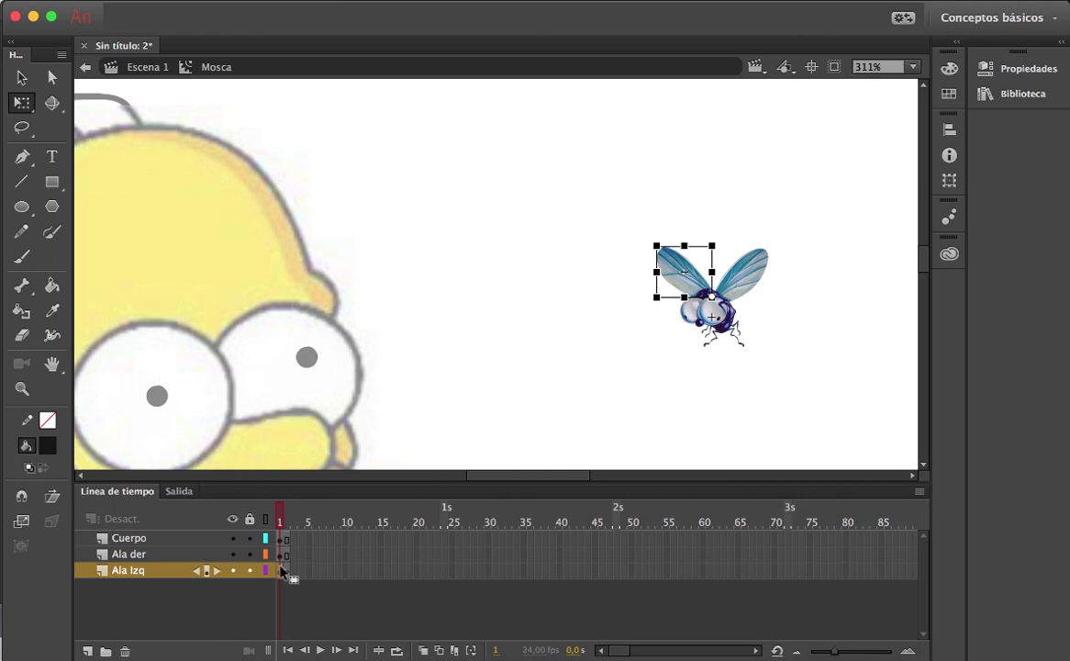
- Add left-wing keyframes on frames 3 and 4, rotating the wing nearly upright on frame 3 and lowering it outward on frame 4
left_click(287, 571)
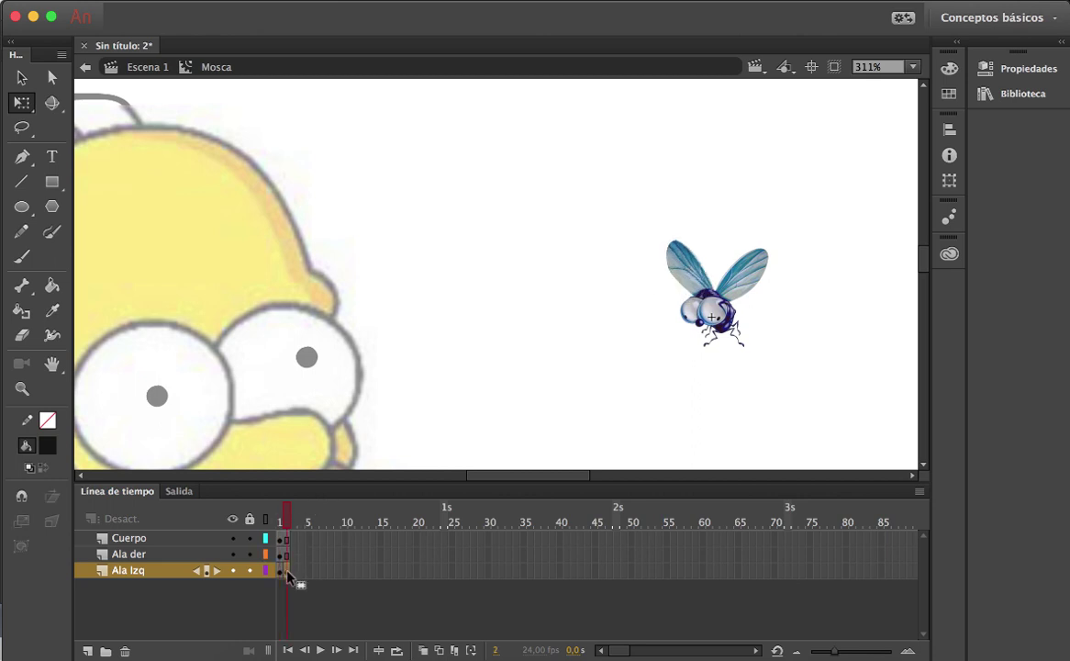
left_click(287, 571)
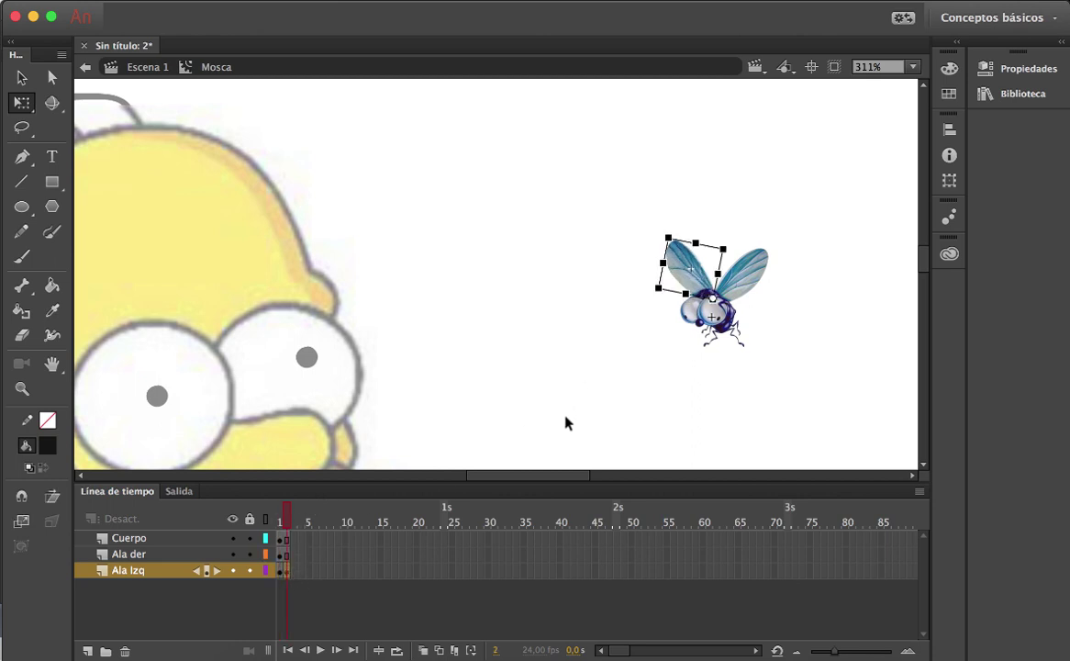
key("F6")
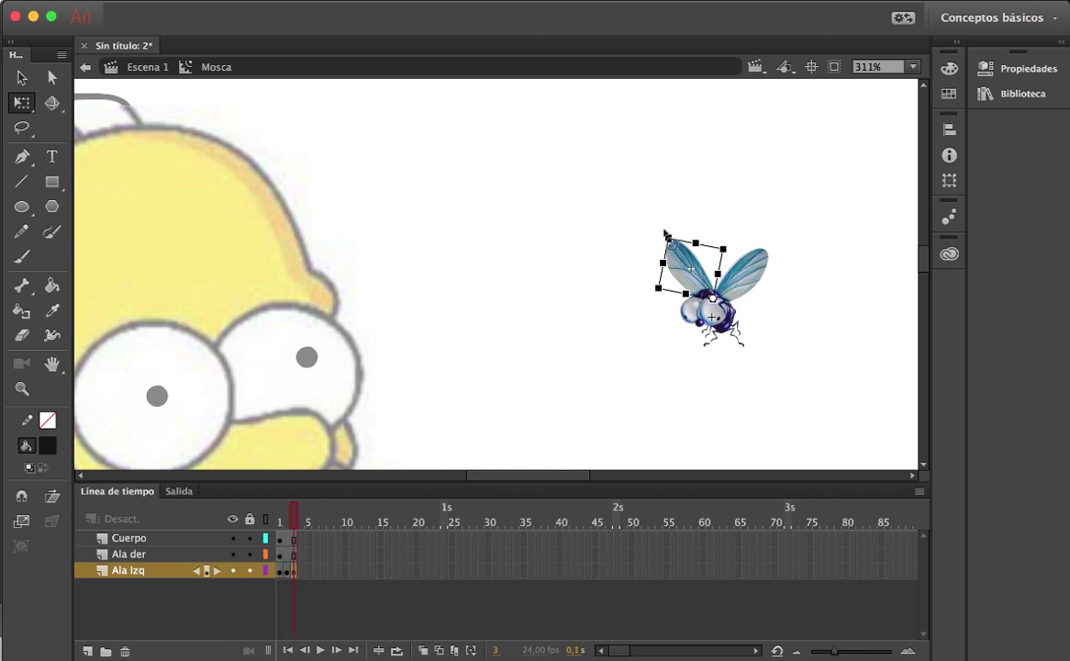
left_click_drag(666, 234, 693, 224)
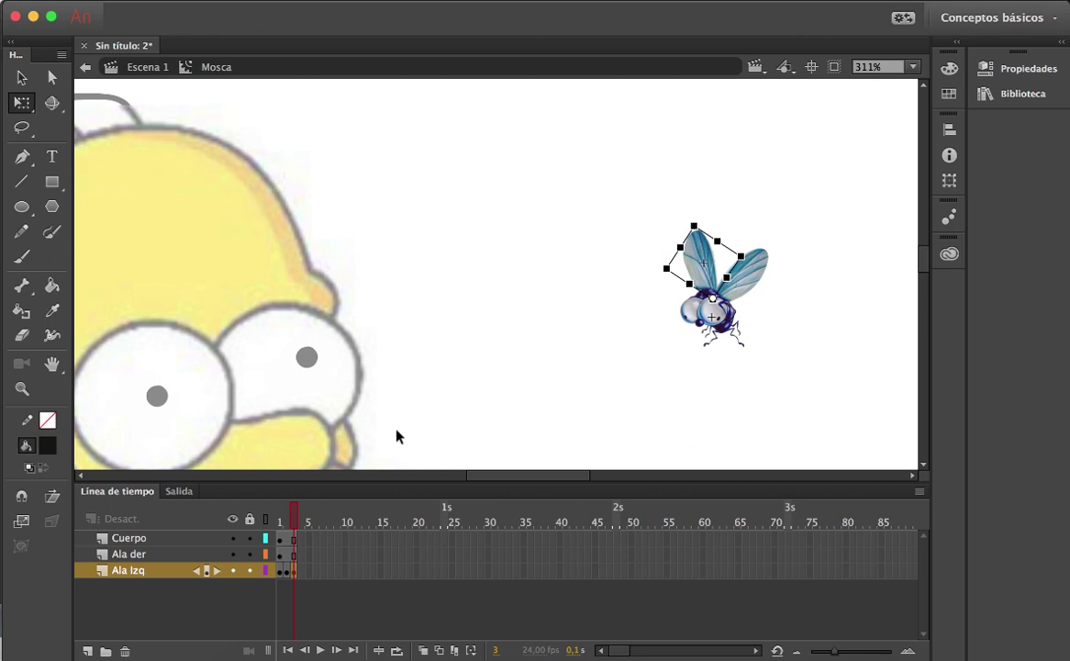
key("F6")
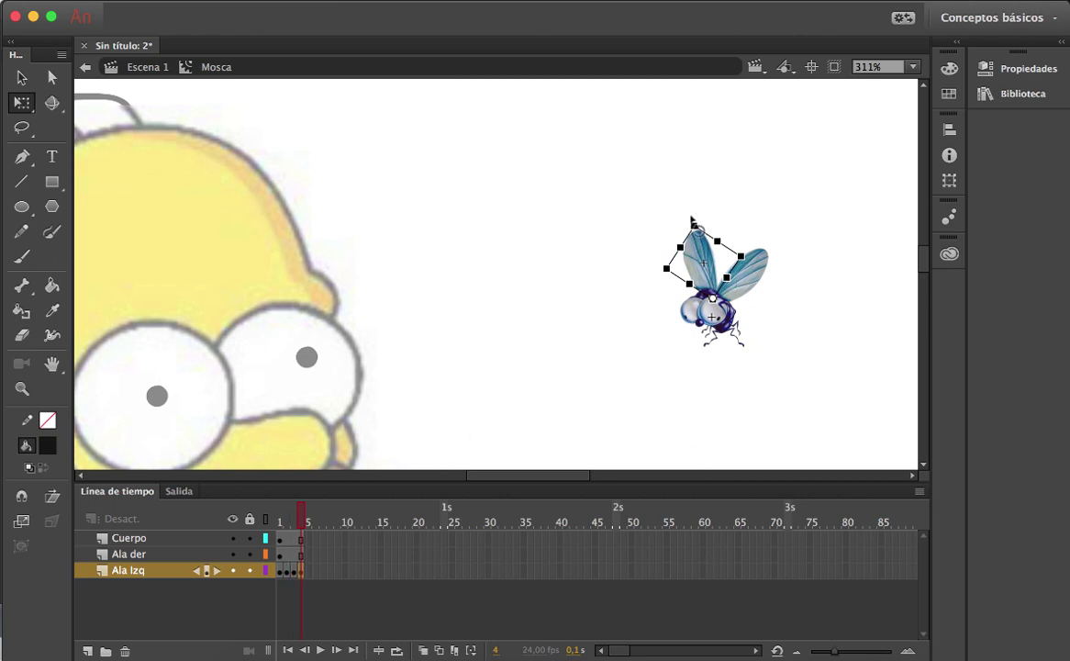
left_click_drag(690, 218, 665, 264)
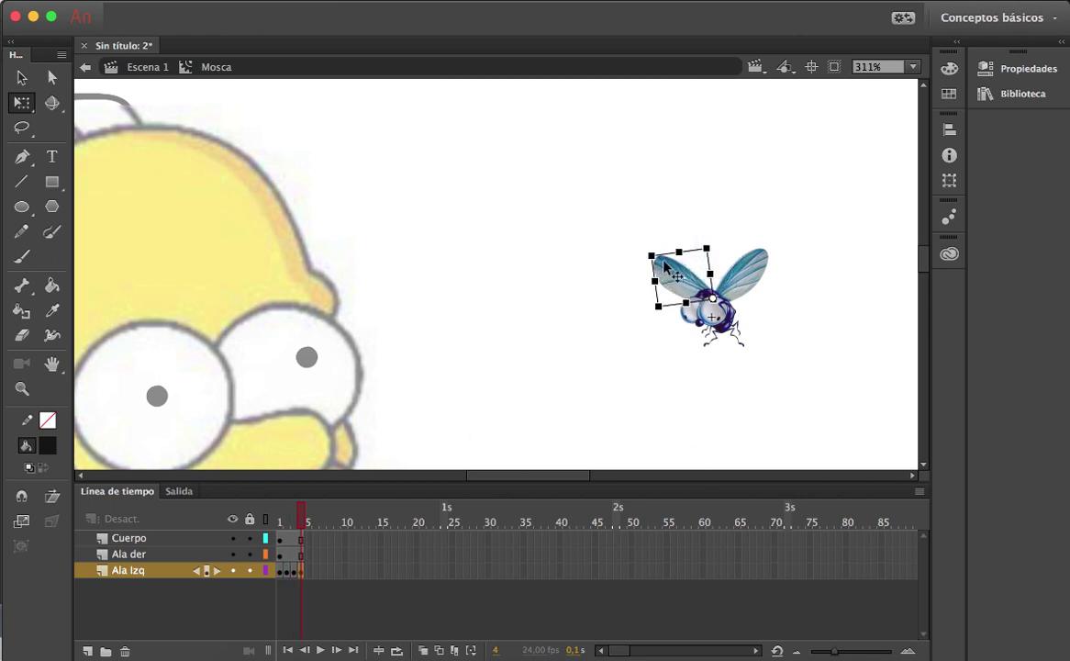
- Add left-wing keyframes on frames 5 and 6, rotating the wing nearly upright on frame 5 and partly back outward on frame 6
key("F6")
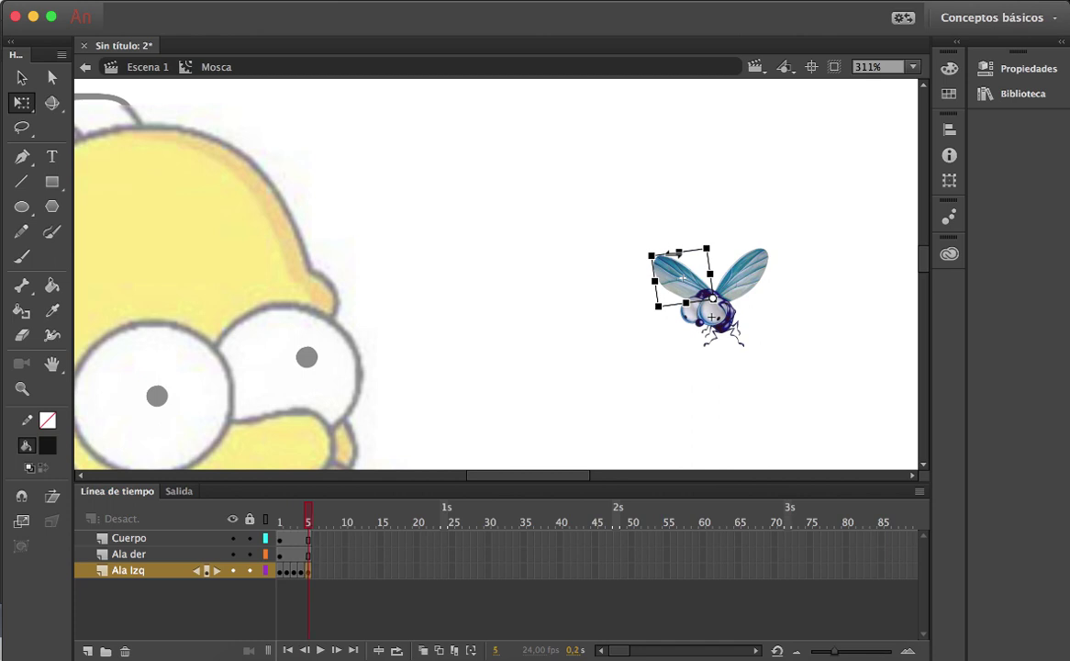
left_click_drag(644, 249, 664, 239)
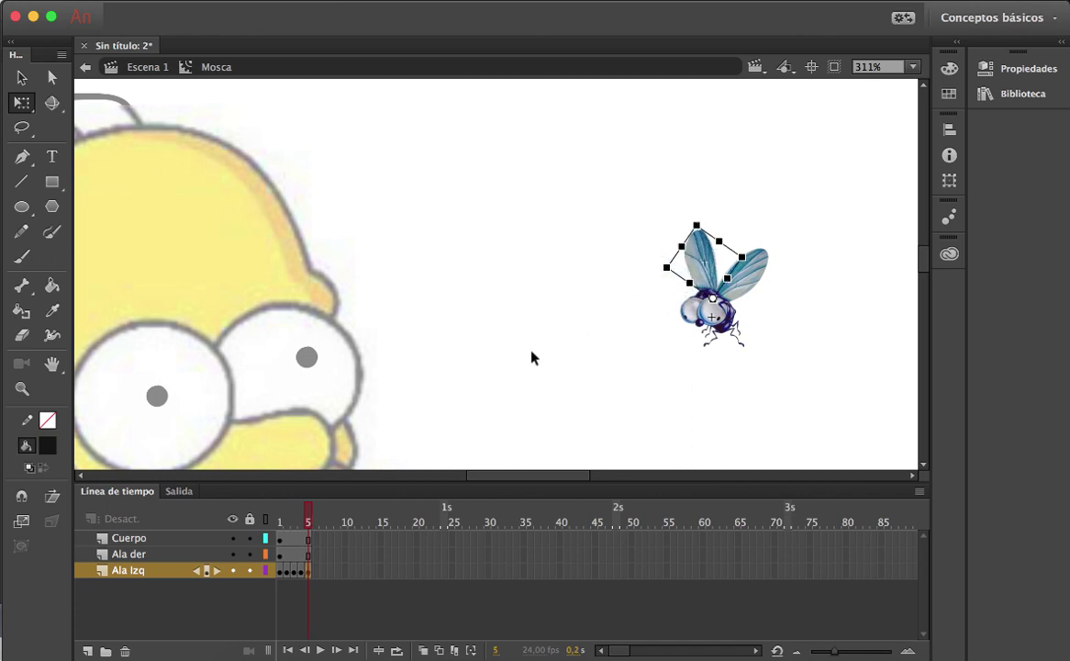
key("F6")
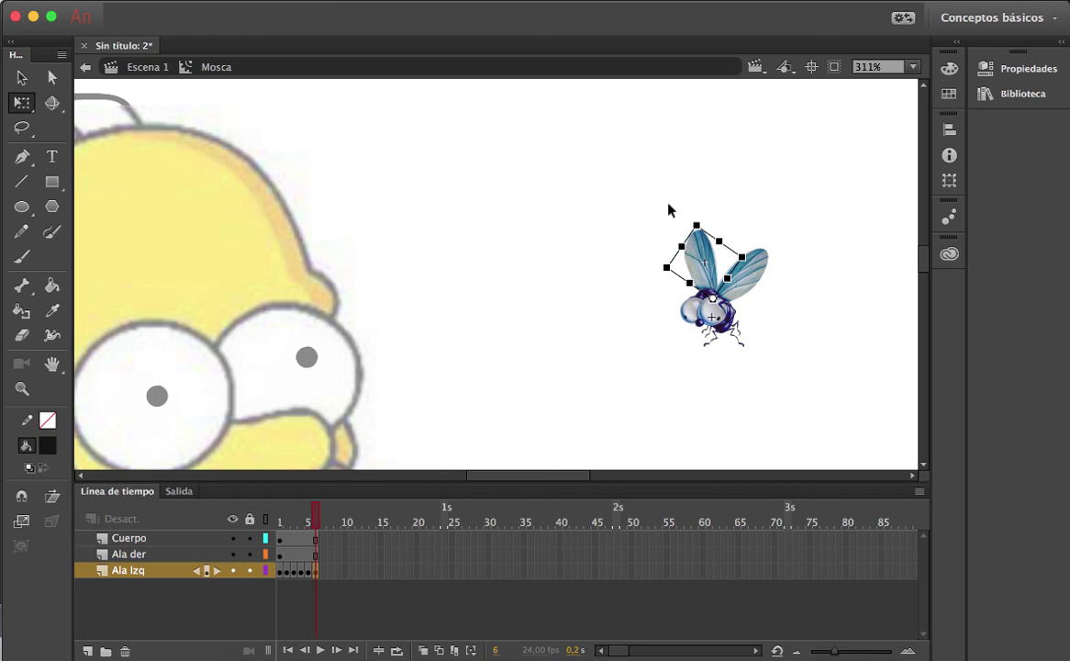
left_click_drag(697, 223, 601, 240)
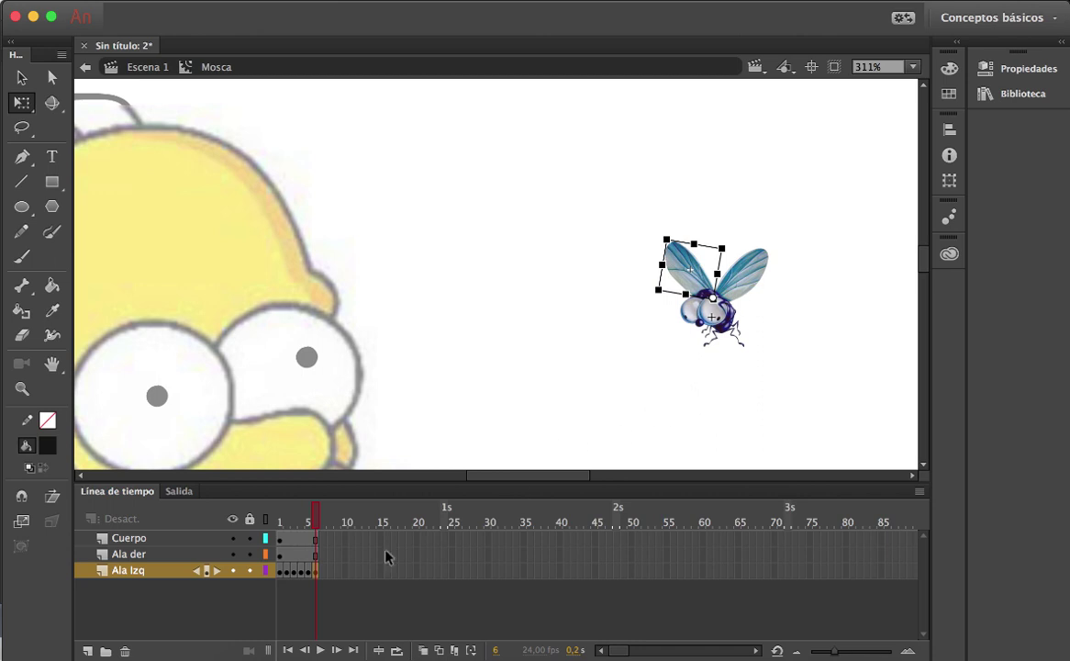
- Shift the right wing slightly down on frame 1 of the Ala der layer so its base joins the body
left_click(284, 558)
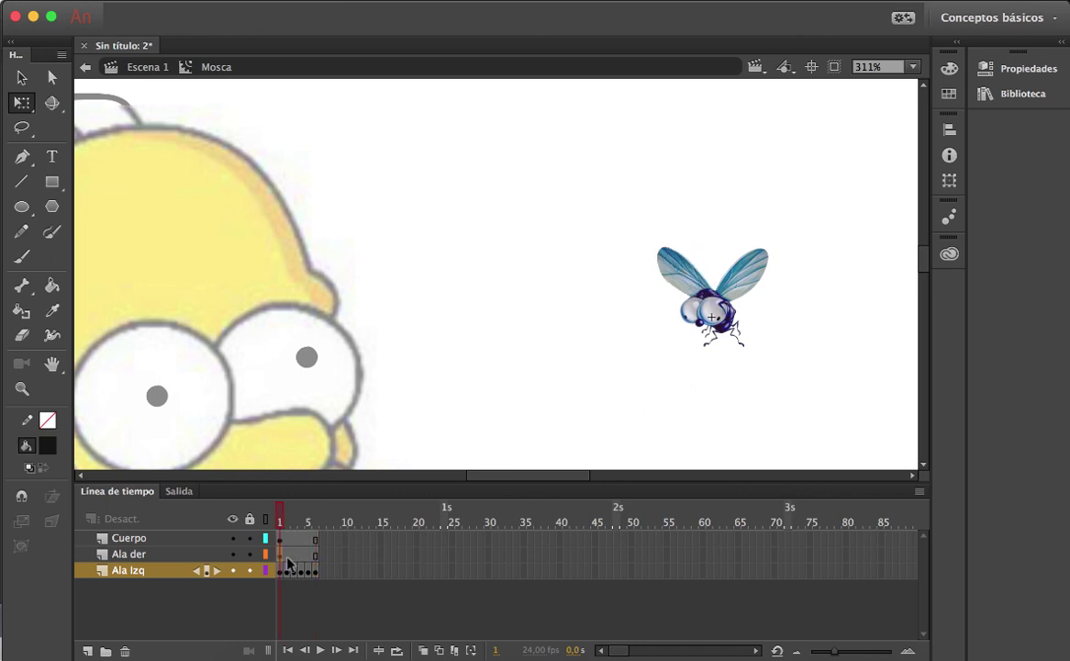
left_click(282, 554)
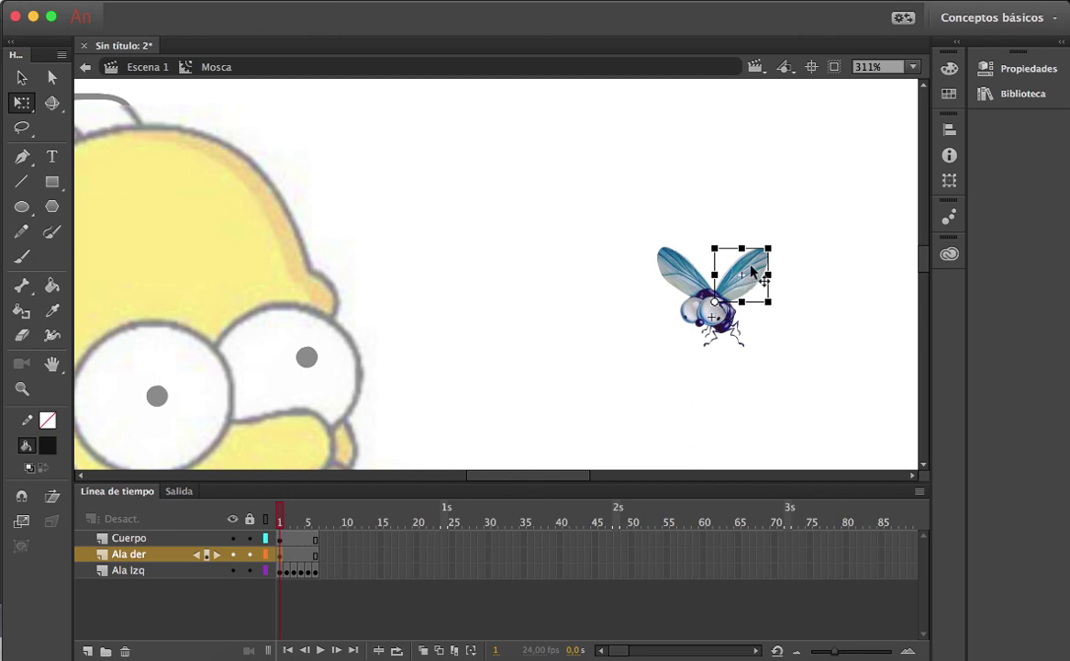
left_click_drag(750, 269, 749, 274)
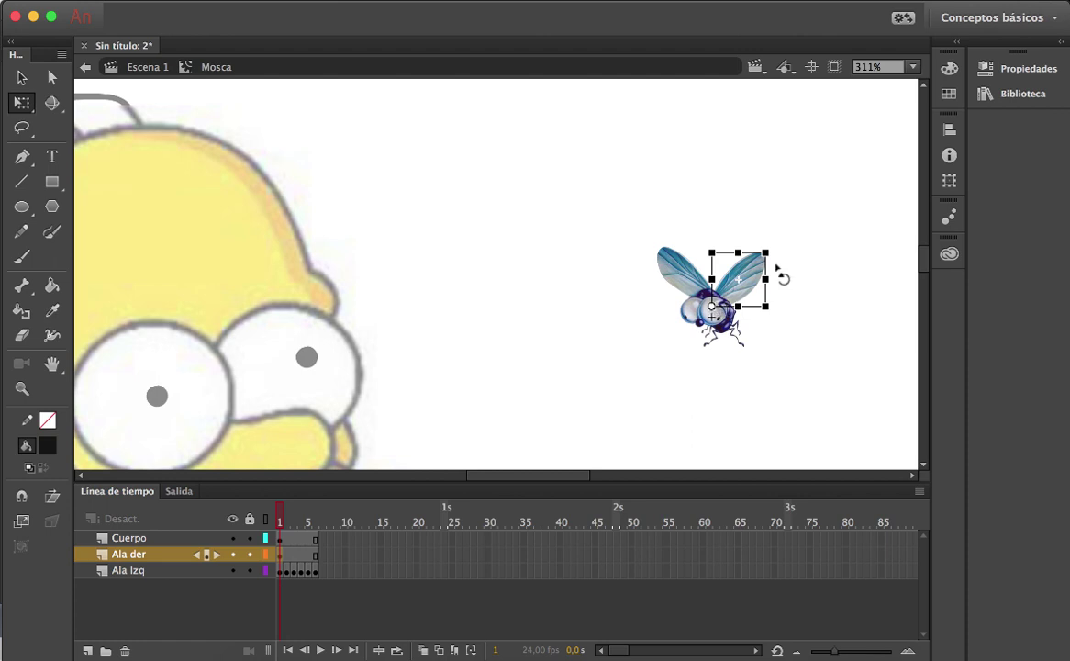
key("Up")
key("Up")
key("Up")
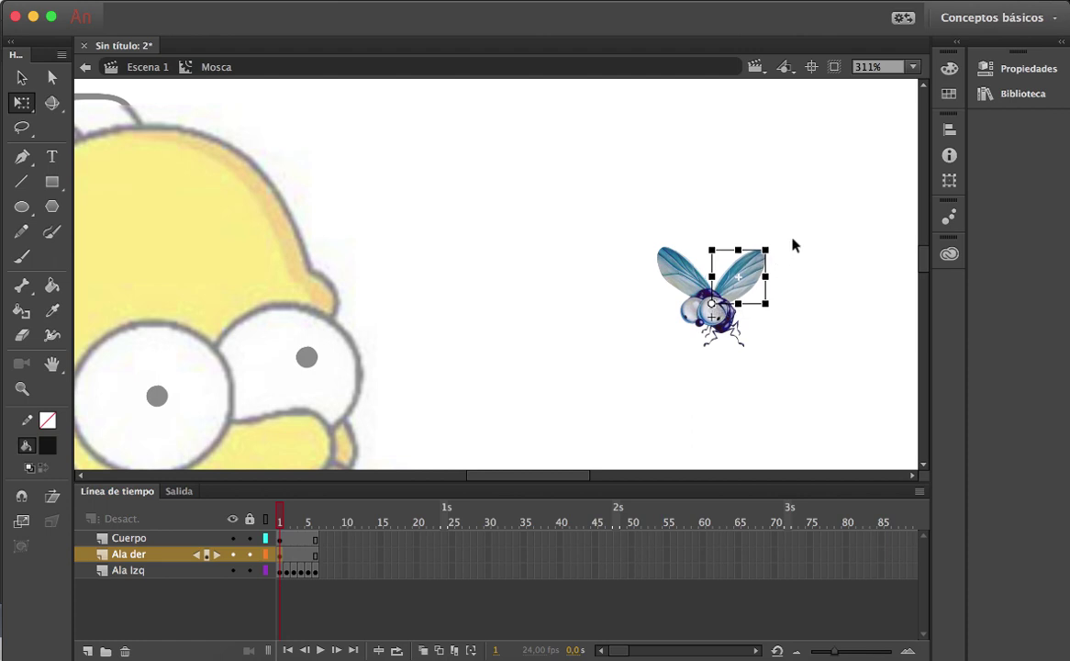
key("Right")
key("Right")
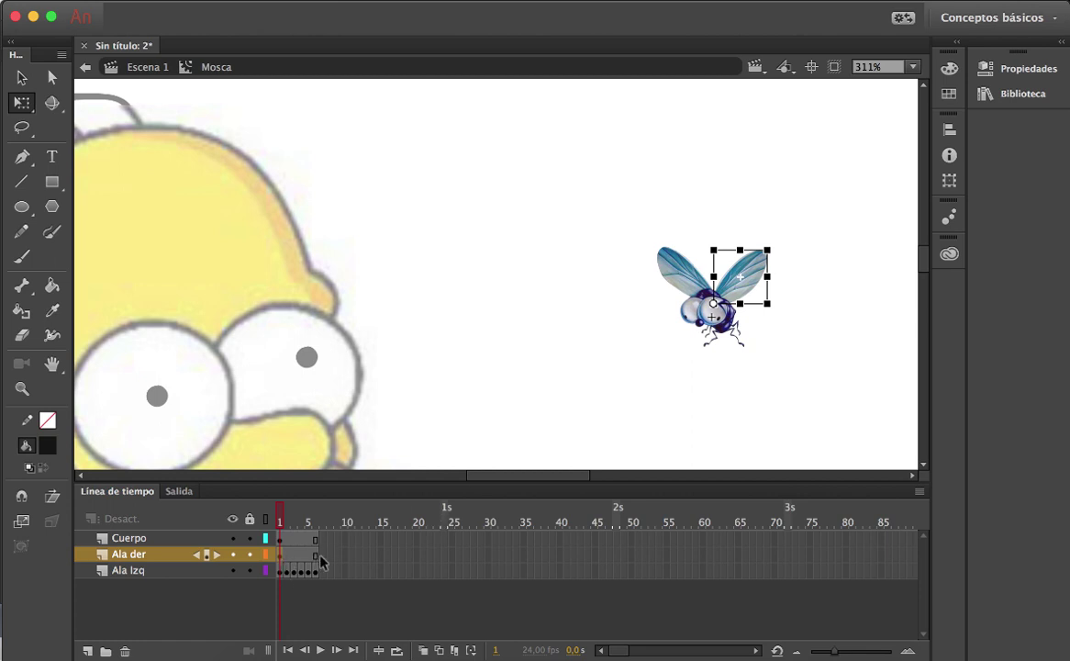
- Add right-wing keyframes on frames 2 and 3 of the Ala der layer, raising the wing on frame 2 and tilting it slightly further on frame 3
key("period")
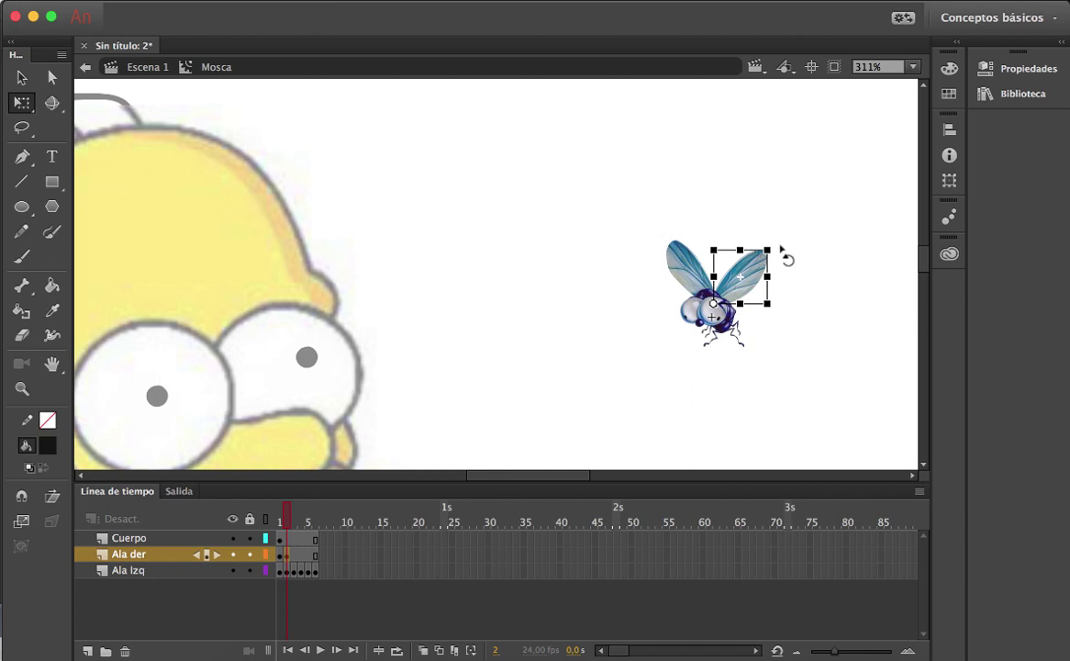
left_click_drag(775, 257, 736, 230)
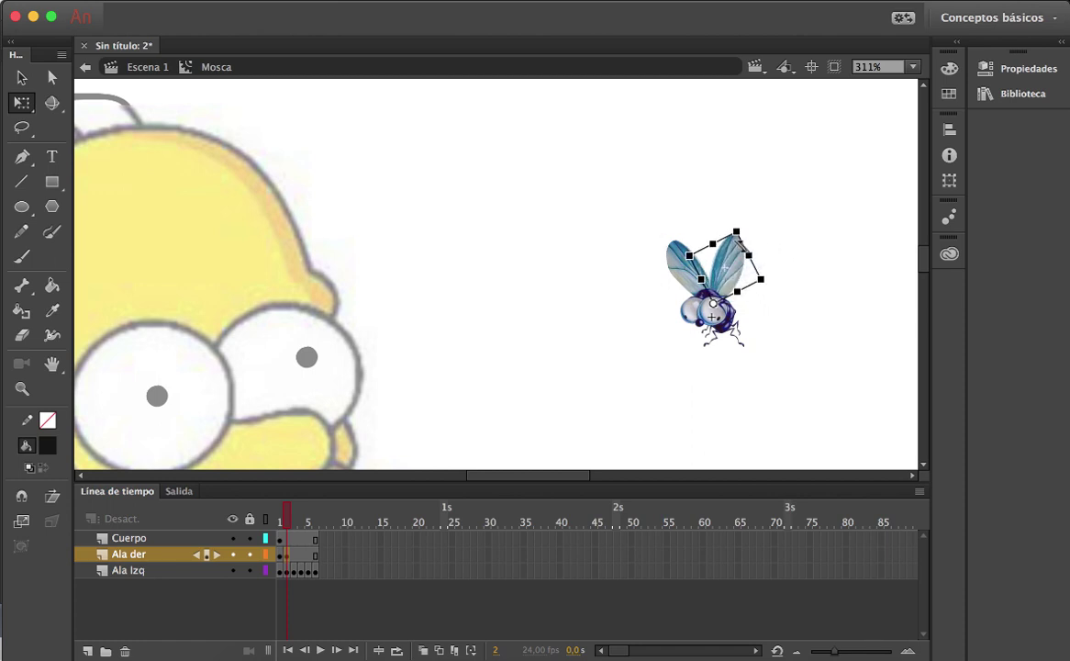
key("period")
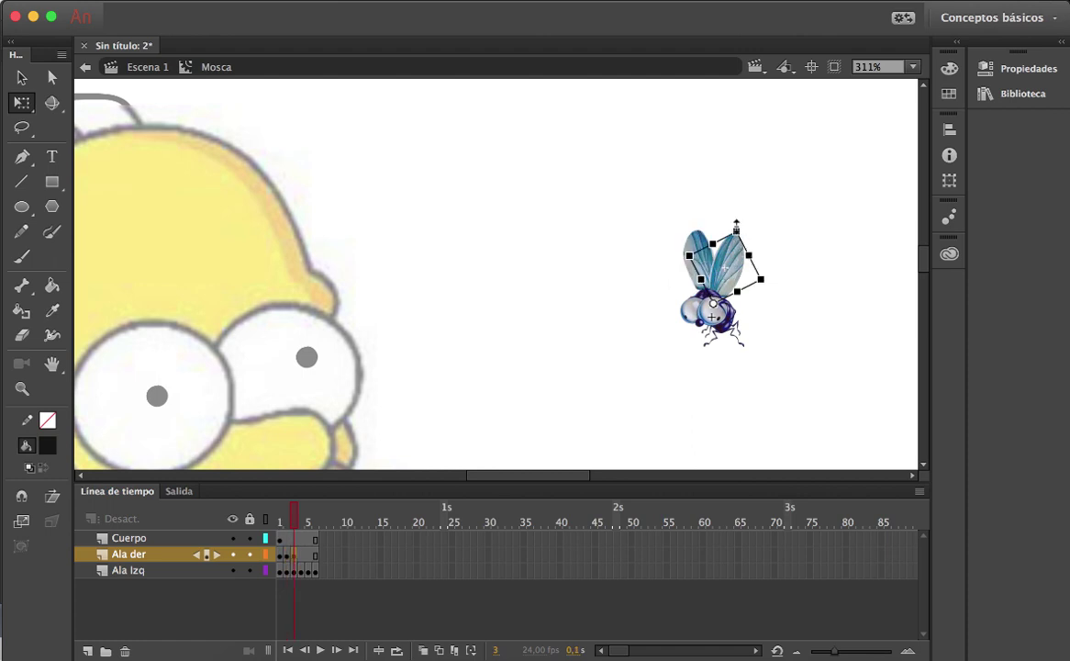
left_click_drag(738, 228, 734, 226)
- Add right-wing keyframes on frames 4 to 6, rotating the wing outward, back nearly upright, and partly outward again
key("period")
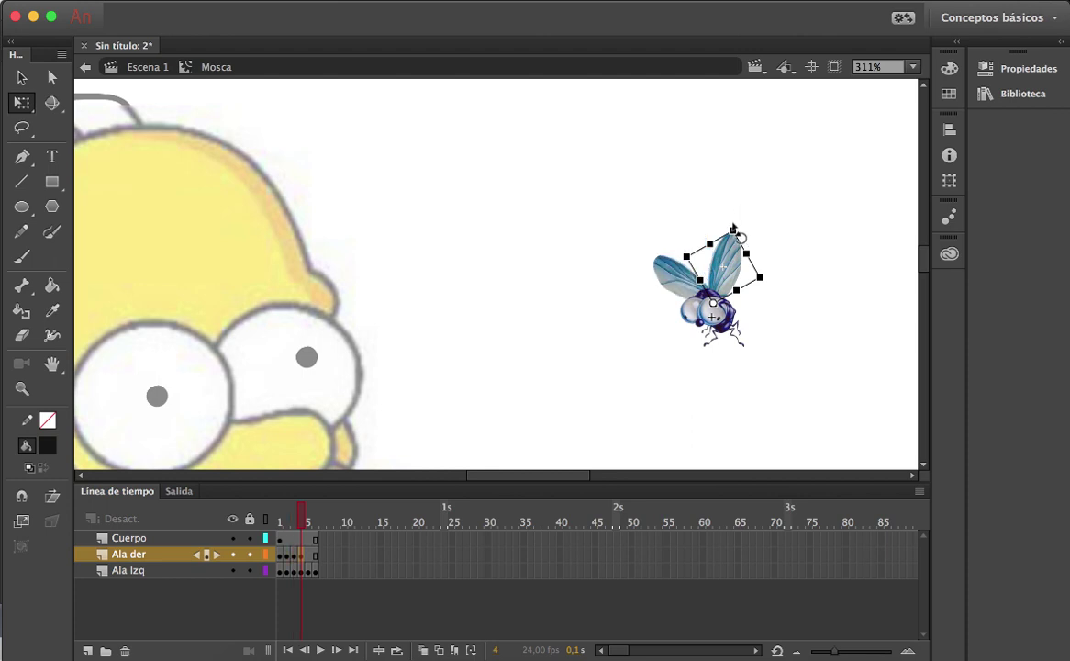
left_click_drag(735, 228, 768, 262)
key("period")
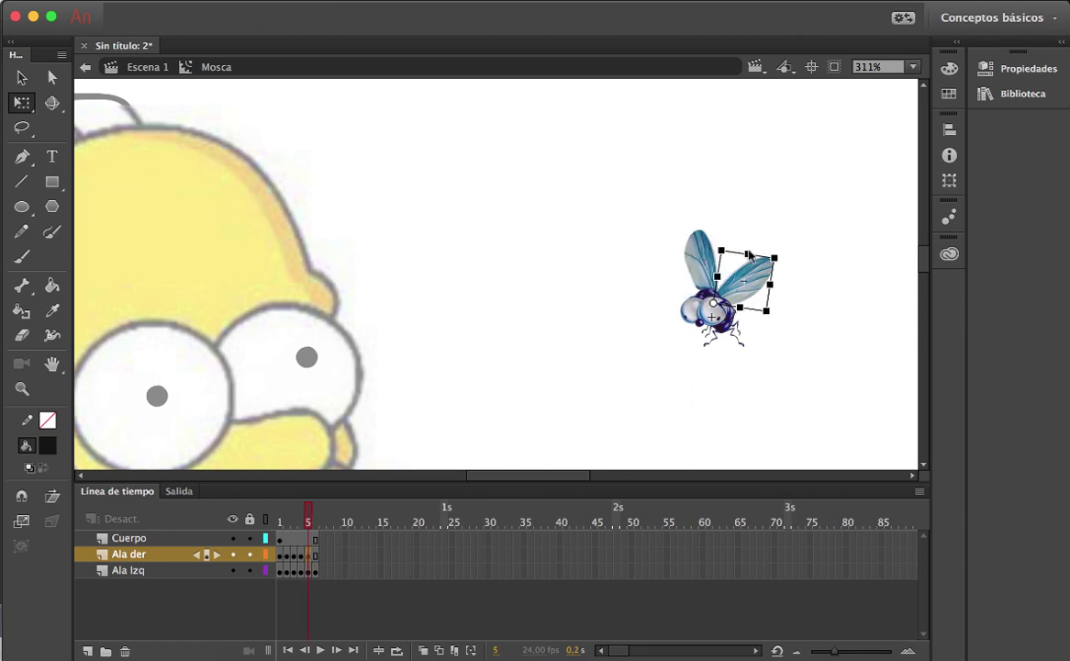
left_click_drag(776, 261, 749, 221)
key("period")
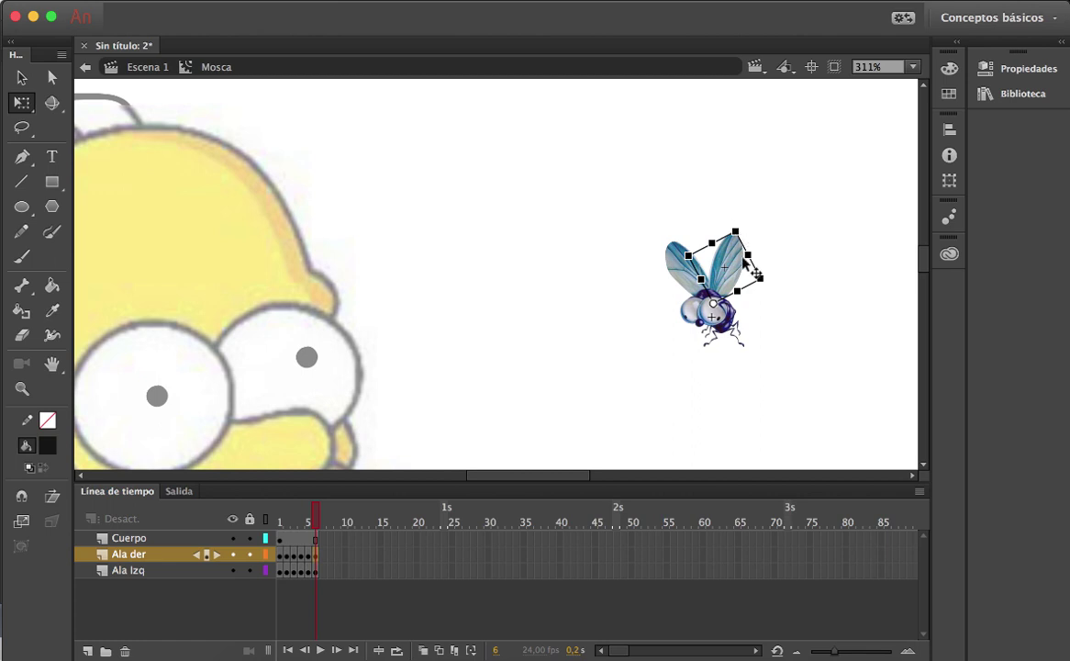
left_click_drag(735, 228, 758, 243)
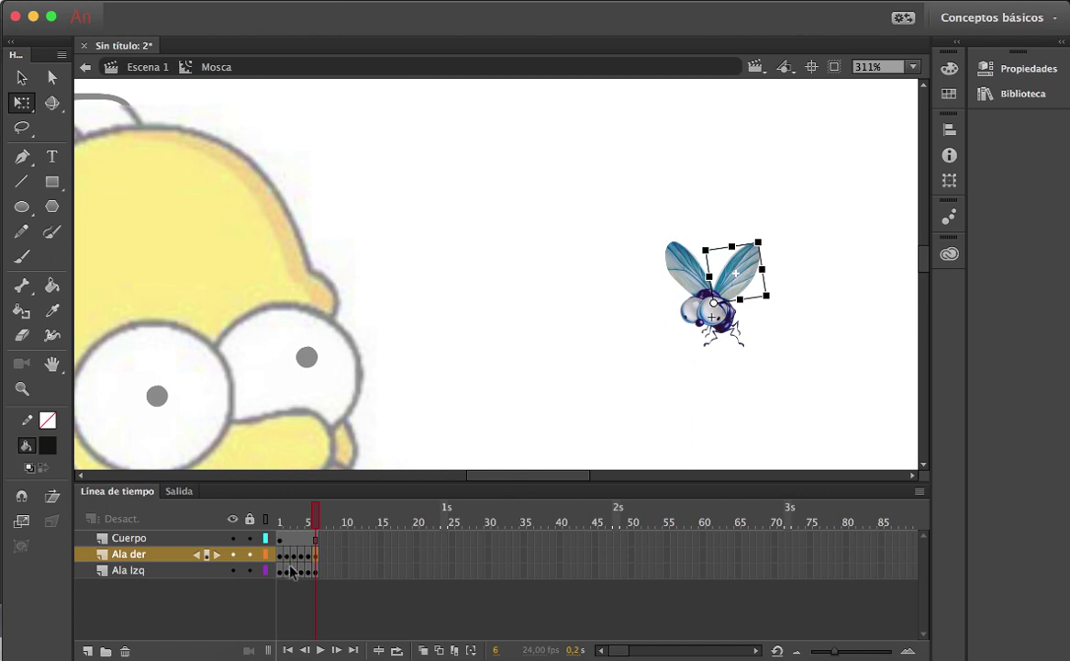
- Rotate the left wing closer to upright on frame 2 of the Ala Izq layer
left_click(286, 522)
left_click(298, 574)
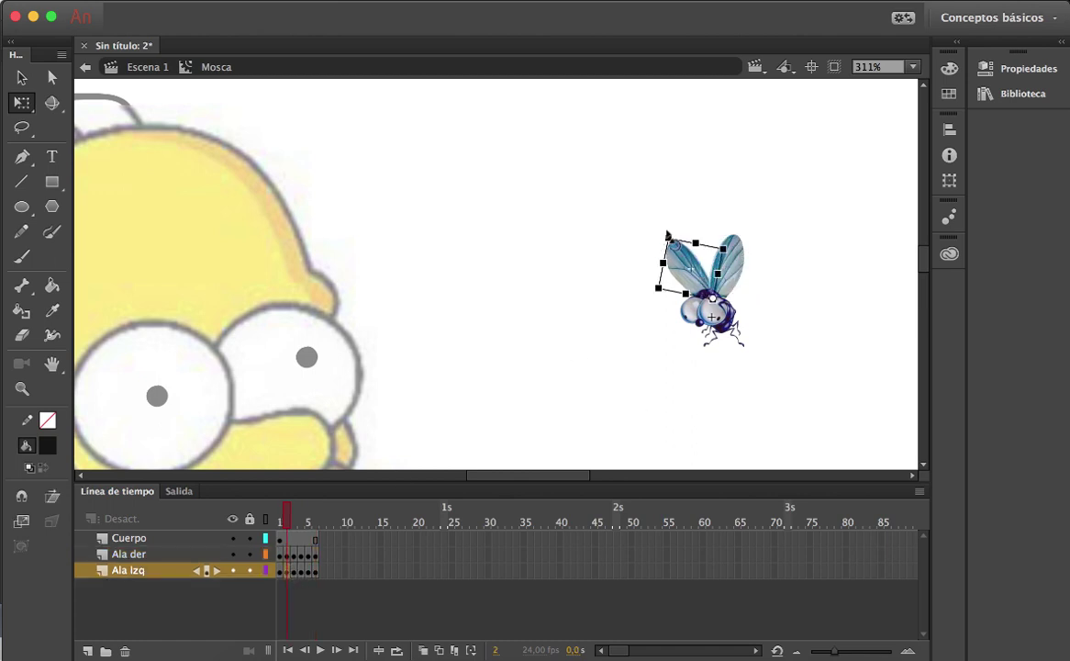
left_click_drag(668, 237, 685, 228)
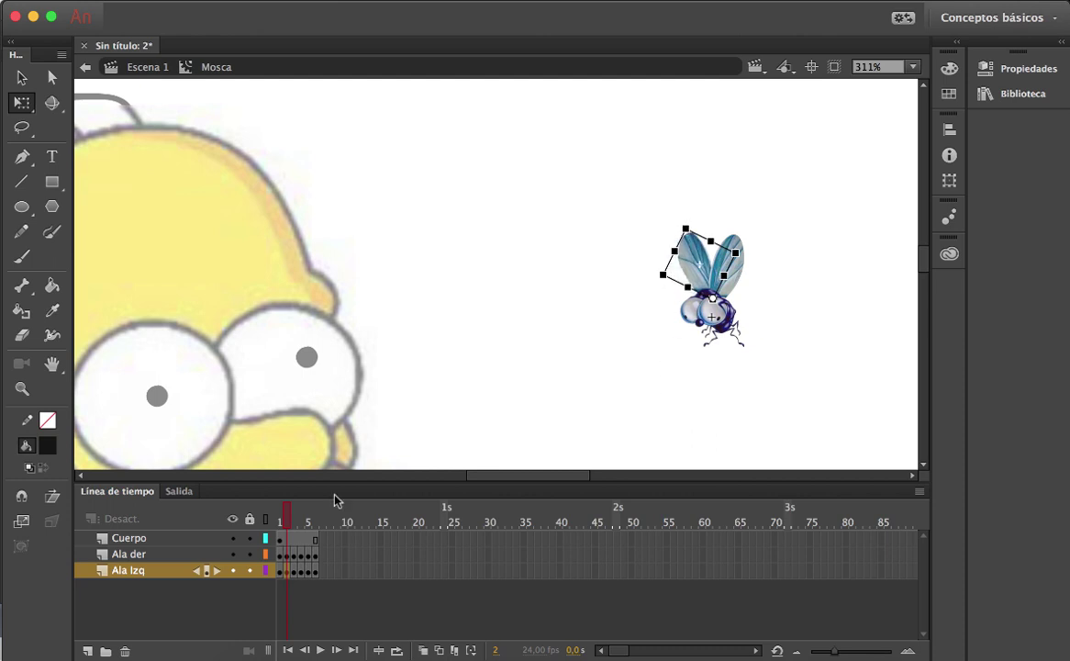
- Check the left wing on frame 3, play the wing cycle from frame 1, and preview the exported movie
left_click(296, 573)
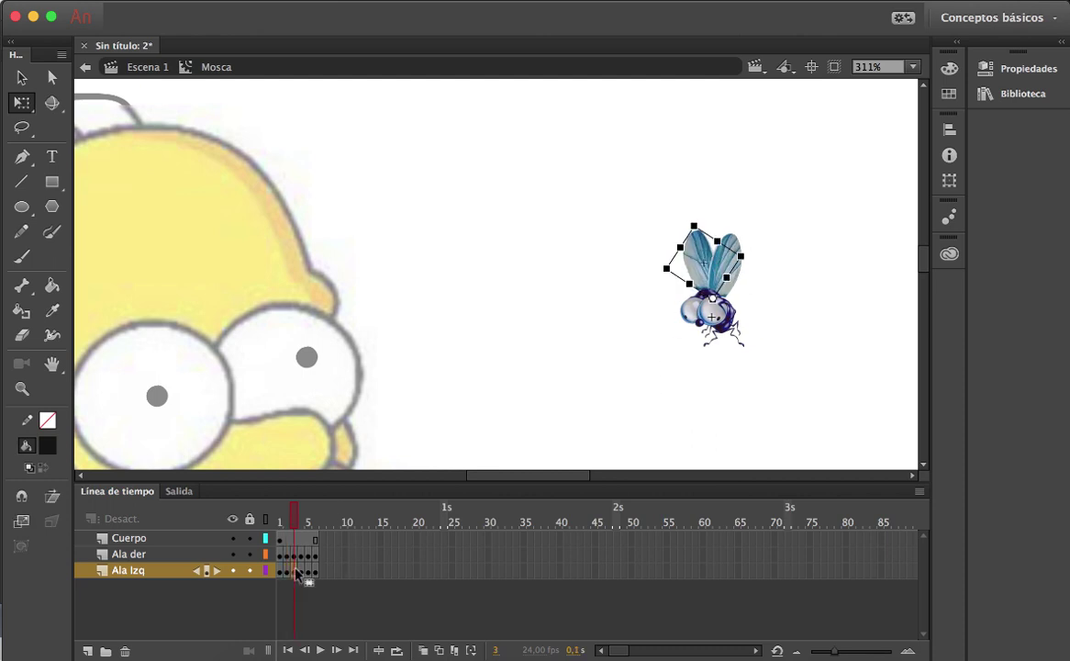
left_click(280, 522)
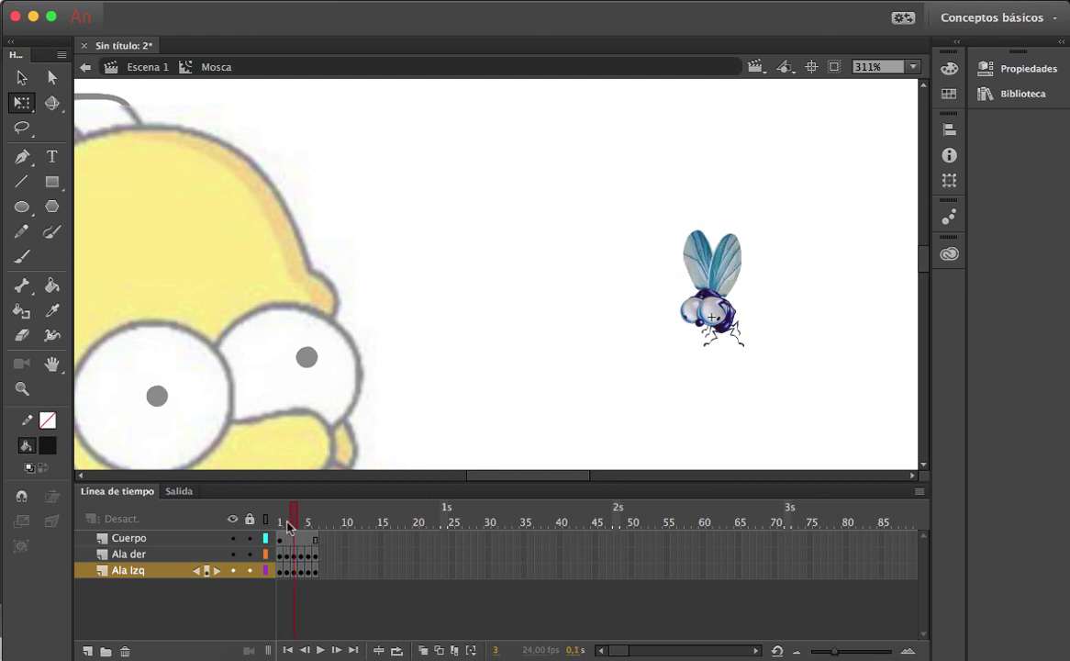
key("Return")
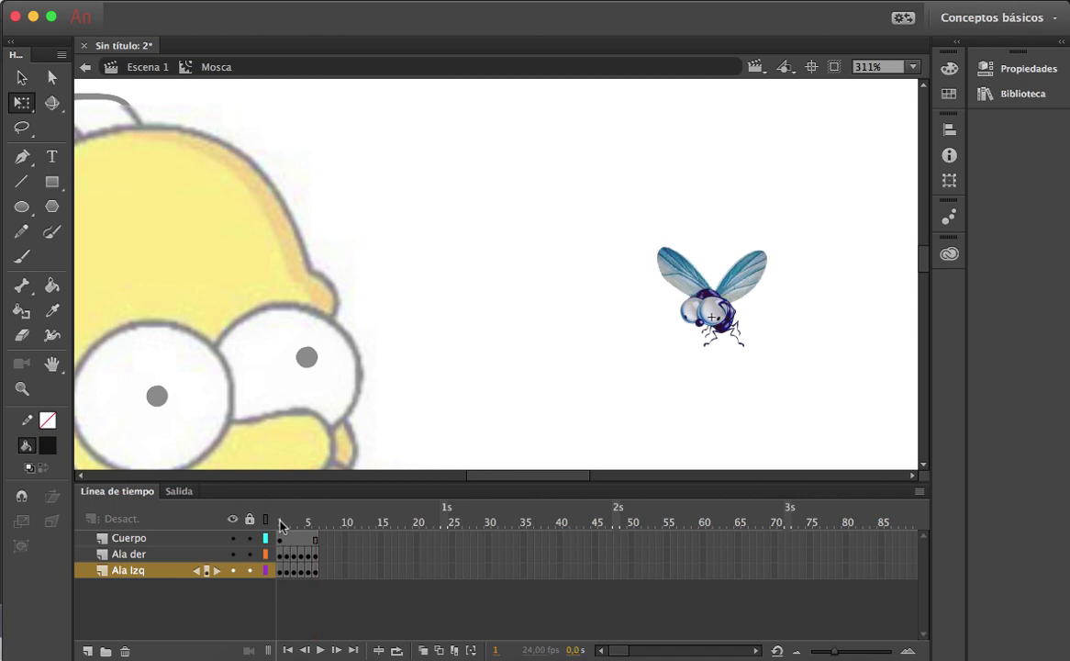
key("super+Return")
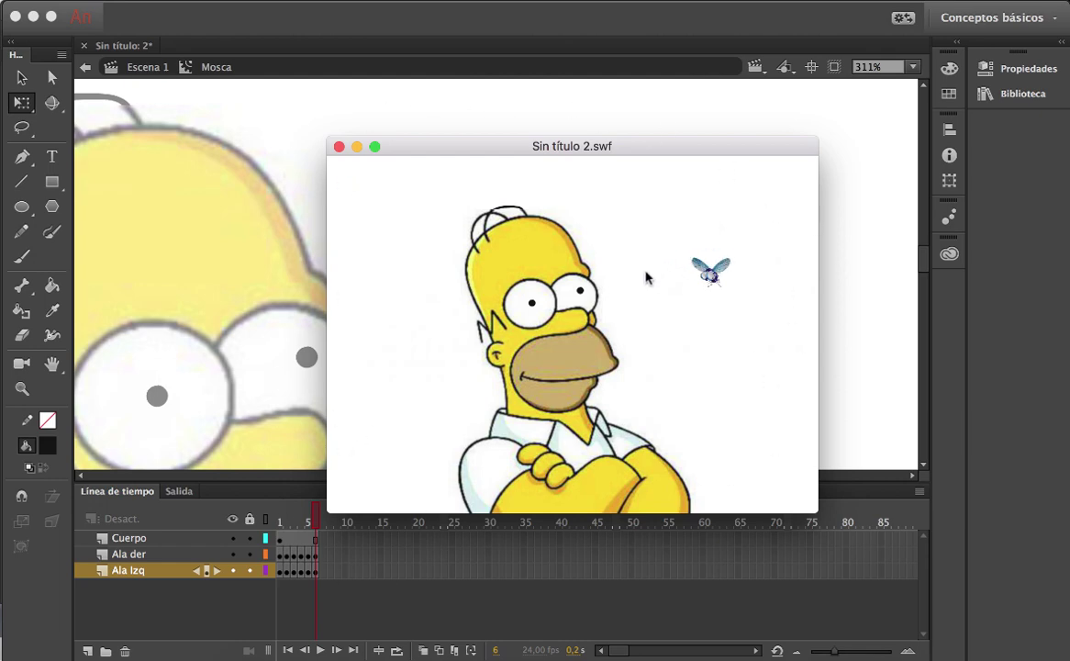
left_click(338, 147)
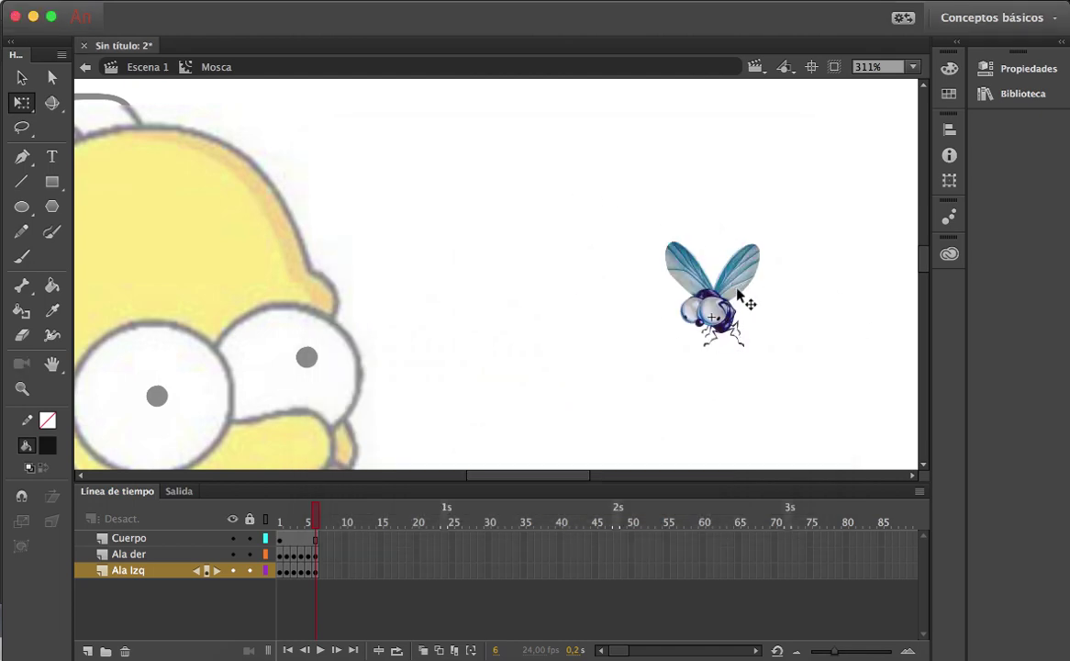
- Return to Escena 1 with the whole stage in view and unlock the Ojos layer
left_click(149, 67)
key("z")
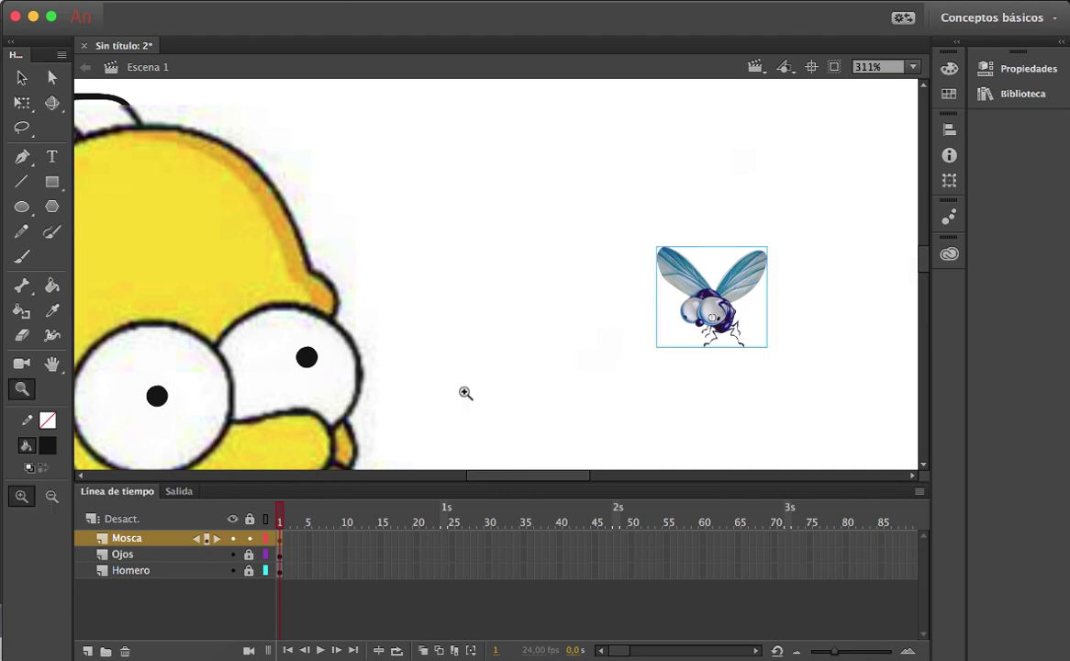
left_click(522, 350, "alt")
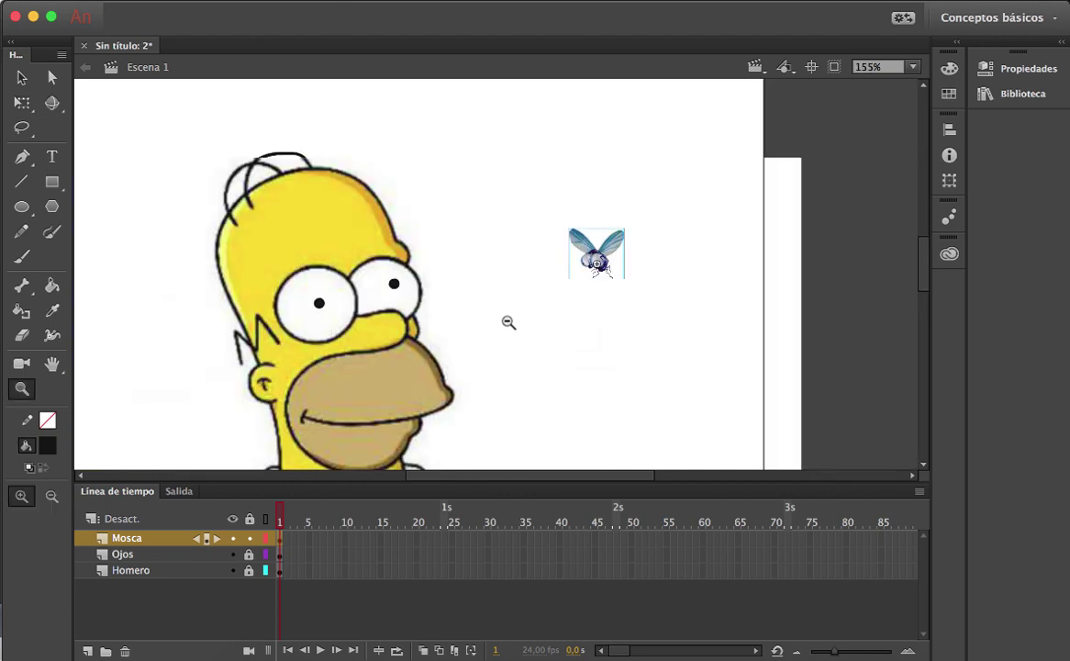
left_click(460, 292, "alt")
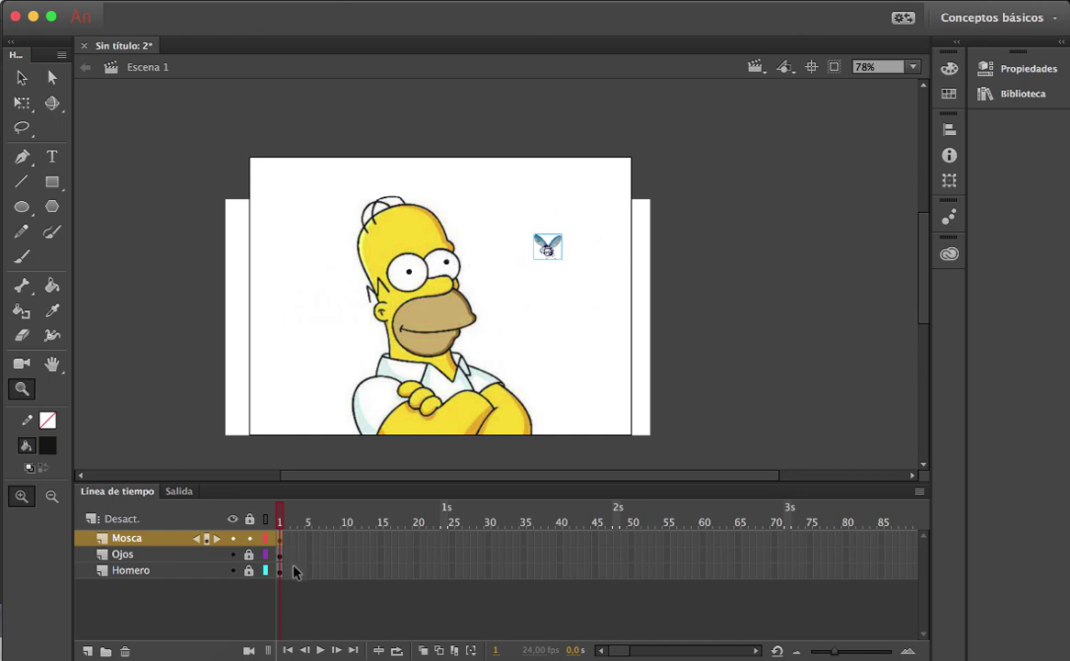
left_click(249, 570)
- Extend the scene to frame 2 with a Mosca keyframe, moving the fly 7 pixels up and 10 pixels left
key("period")
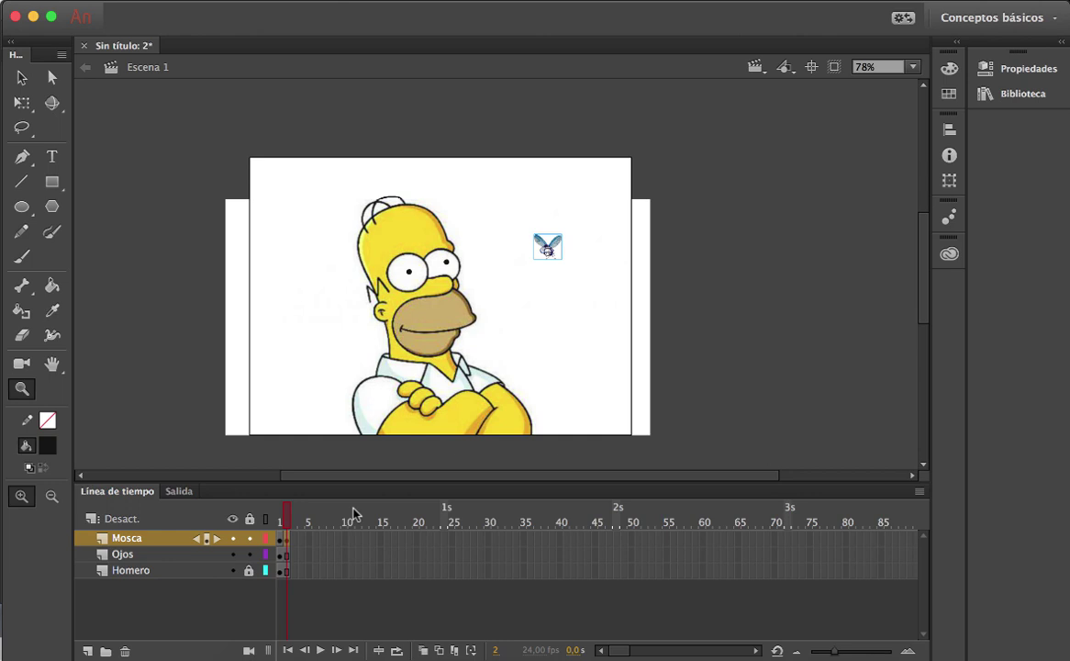
key("Up")
key("Up")
key("Up")
key("Up")
key("Up")
key("Left")
key("Left")
key("Left")
key("Left")
key("Left")
key("Left")
key("Left")
key("Left")
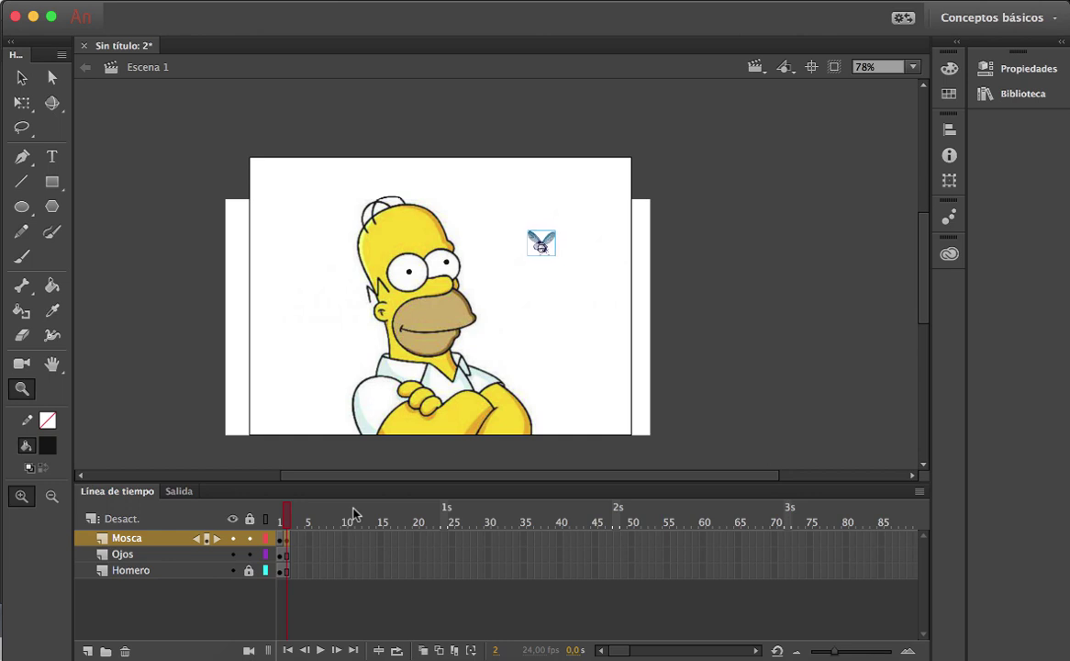
key("Up")
key("Up")
key("Left")
key("Left")
- Add a Mosca keyframe on frame 3 and move the fly 3 pixels up and 4 pixels left
key("period")
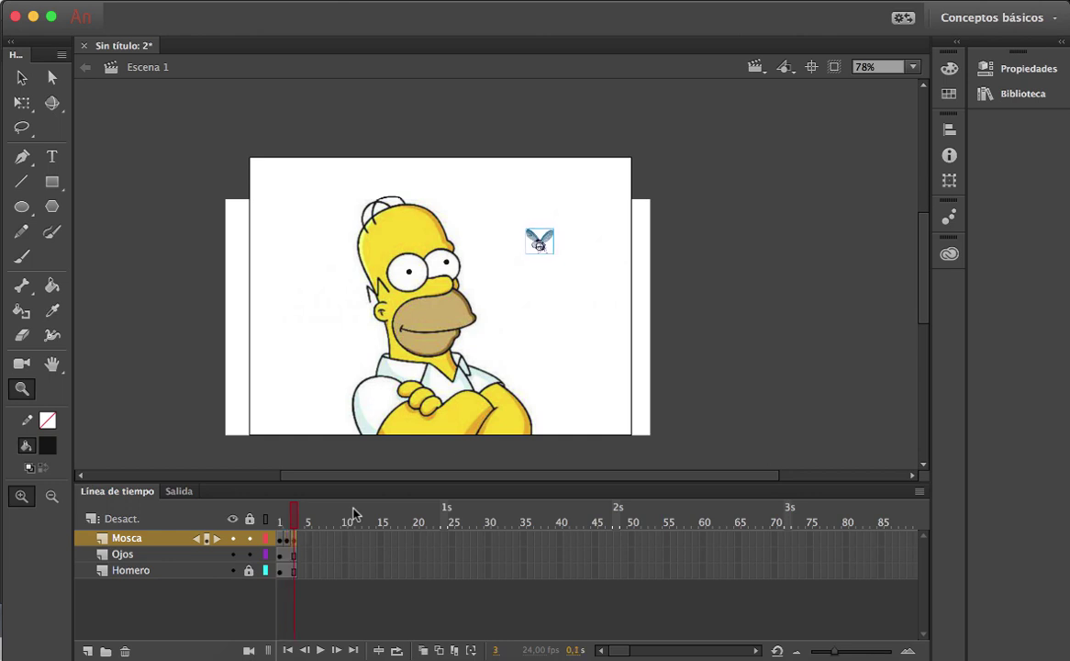
key("Up")
key("Up")
key("Up")
key("Left")
key("Left")
key("Left")
key("Left")
- Add a Mosca keyframe on frame 4 and move the fly 4 pixels up and 4 pixels left
key("F6")
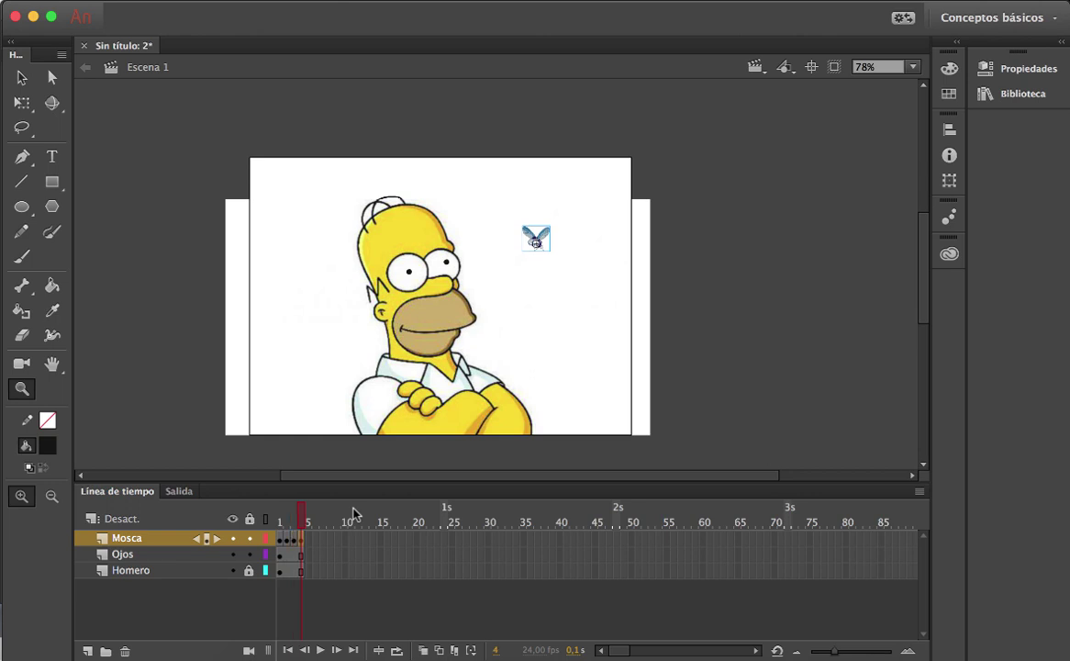
key("Up")
key("Up")
key("Up")
key("Up")
key("Left")
key("Left")
key("Left")
key("Left")
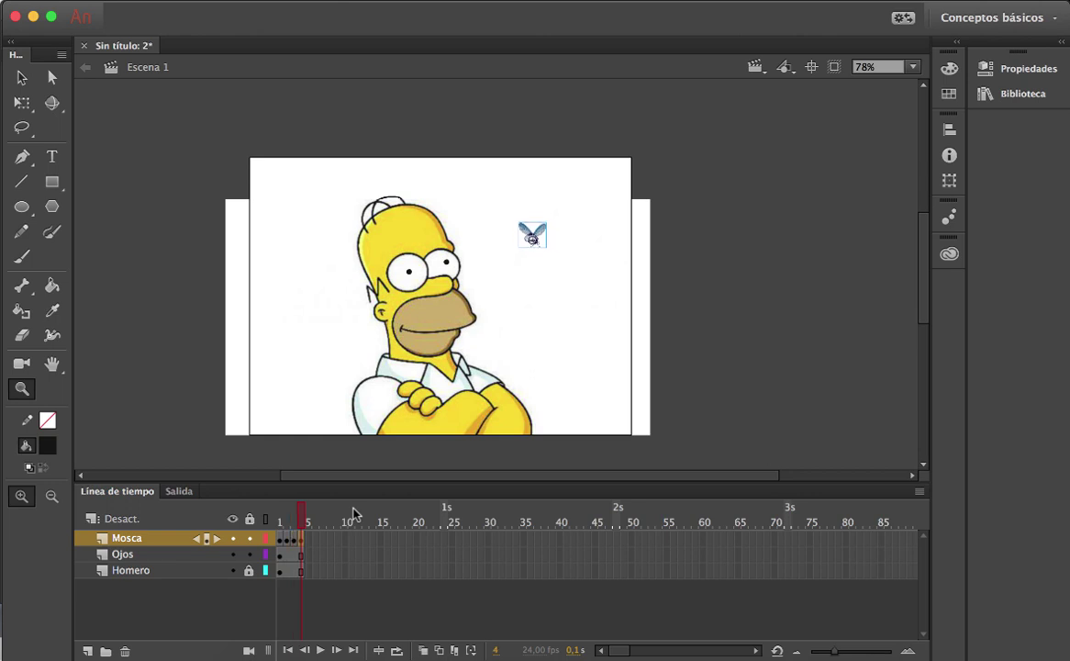
- Add a Mosca keyframe on frame 5 and move the fly 3 pixels up and 4 pixels left
key("F6")
key("Up")
key("Up")
key("Up")
key("Left")
key("Left")
key("Left")
key("Left")
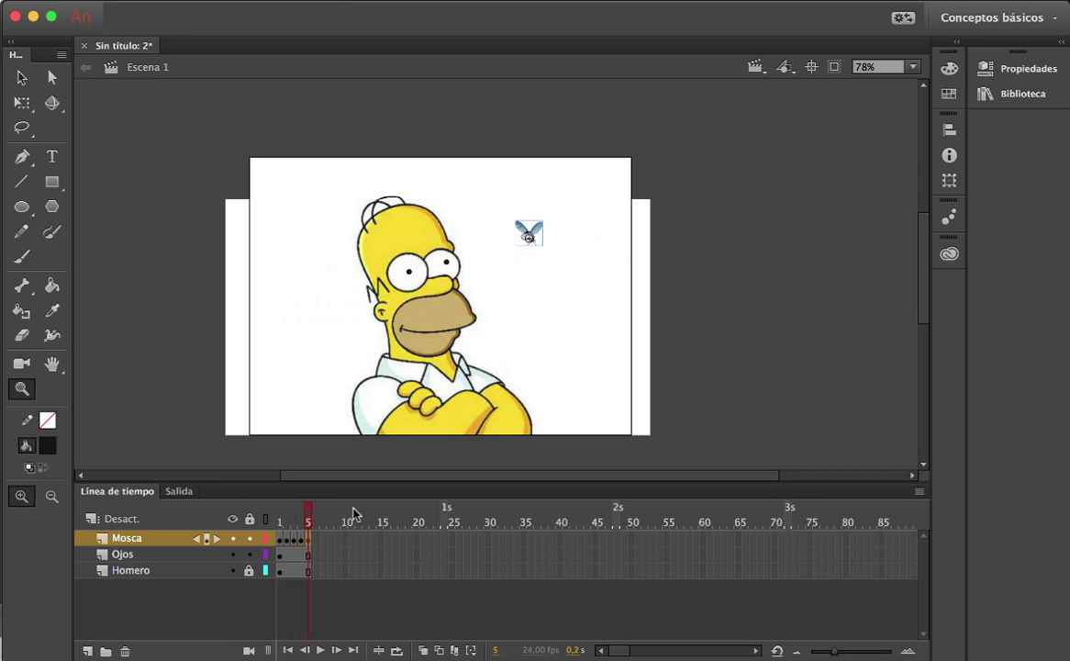
- Add a Mosca keyframe on frame 6 and move the fly 4 pixels left and 4 pixels up
key("F6")
key("Left")
key("Left")
key("Left")
key("Left")
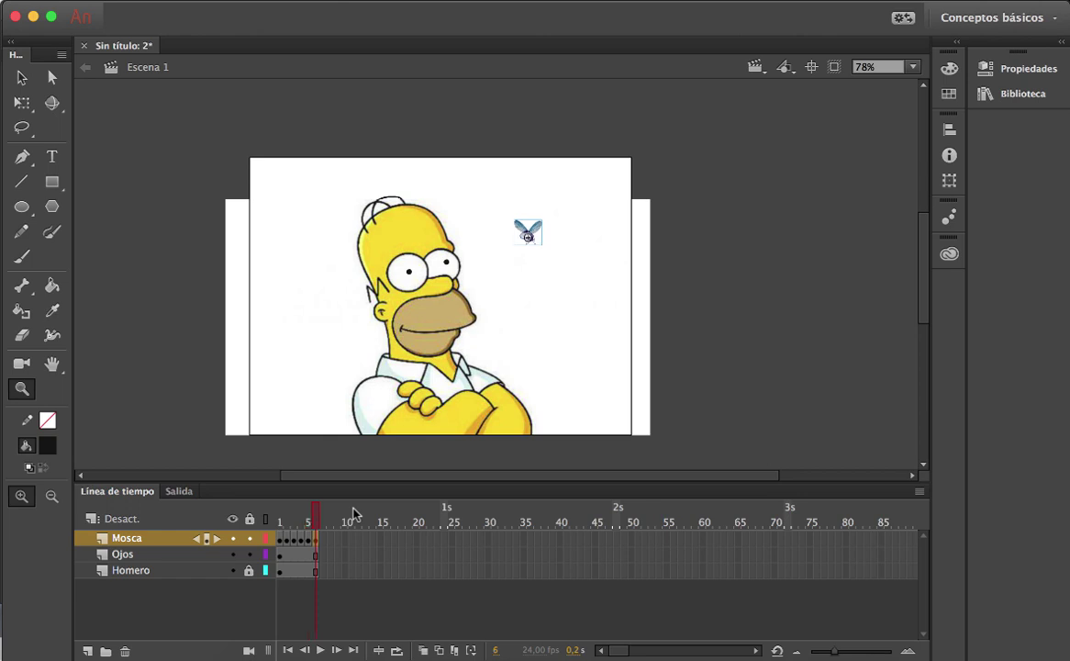
key("Up")
key("Up")
key("Up")
key("Up")
- Add a Mosca keyframe on frame 7 and move the fly 8 pixels straight left
key("F6")
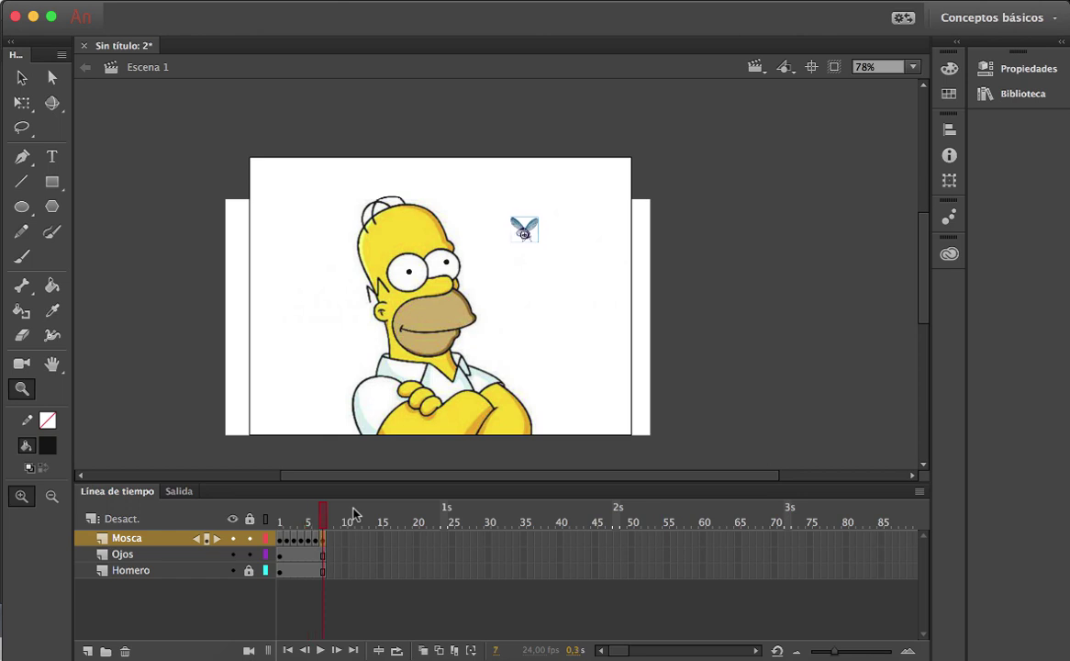
key("Left")
key("Left")
key("Left")
key("Left")
key("Left")
key("Left")
key("Left")
key("Left")
- Add Mosca keyframes on frames 8 and 9, moving the fly 4 pixels further left on each
key("F6")
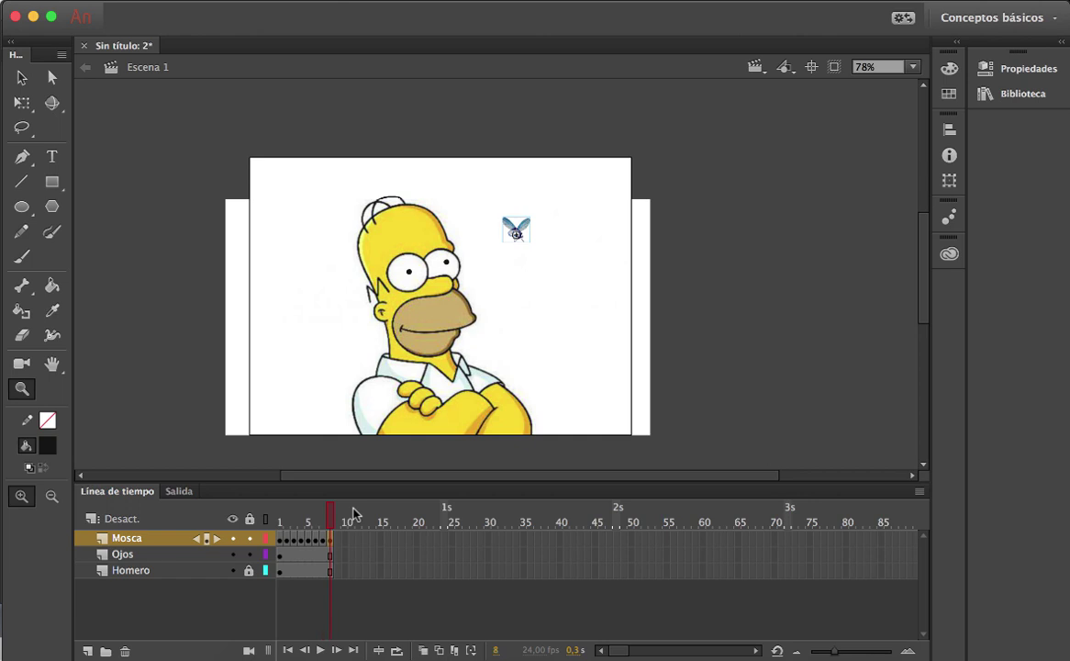
key("Left")
key("Left")
key("Left")
key("Left")
key("F6")
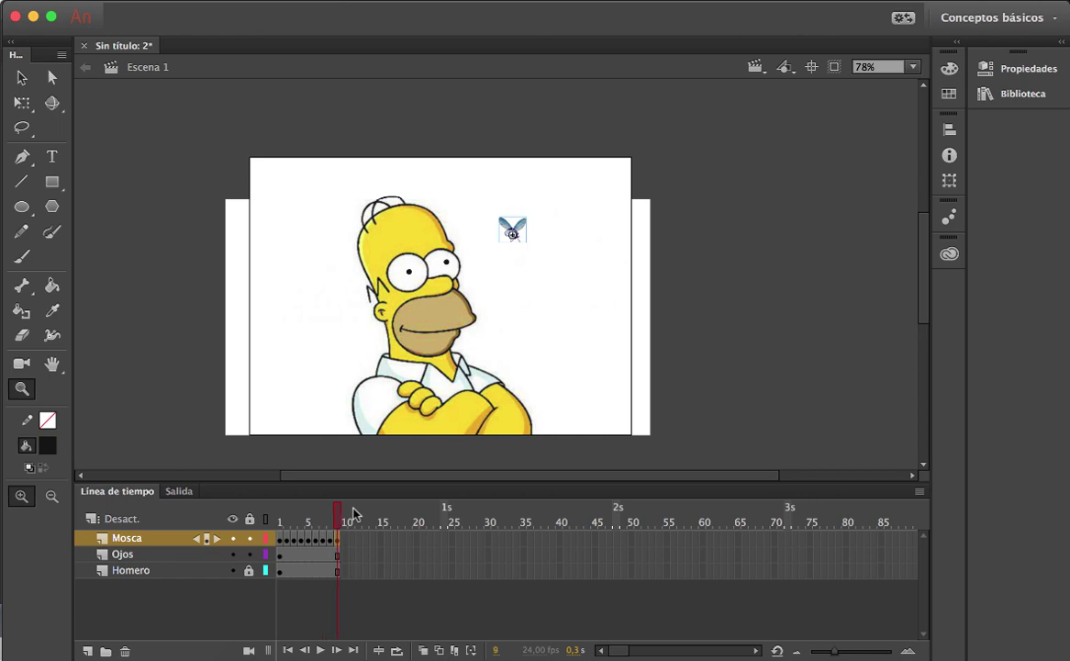
key("Left")
key("Left")
key("Left")
key("Left")
key("F6")
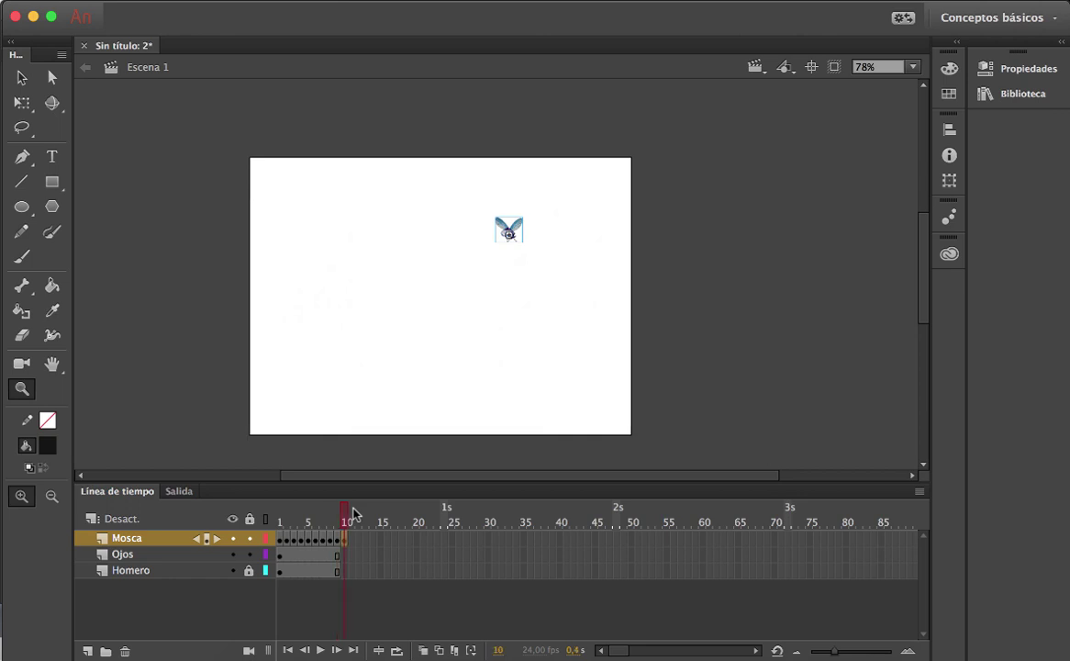
key("comma")
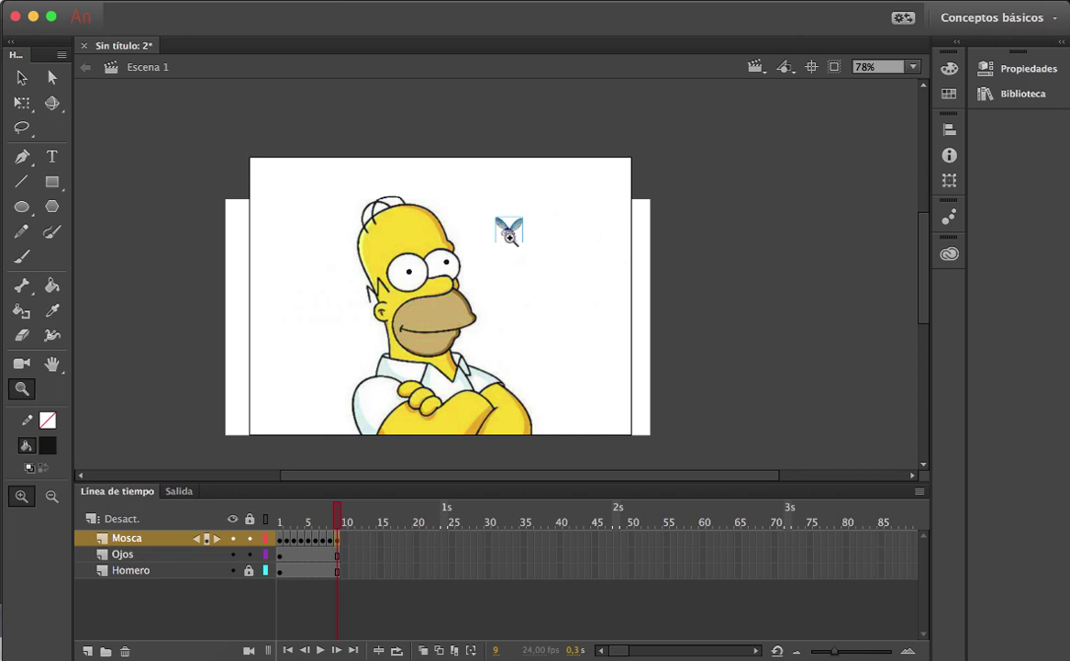
- Extend the scene to frame 10 with a Mosca keyframe and move the fly 10 pixels straight up
key("v")
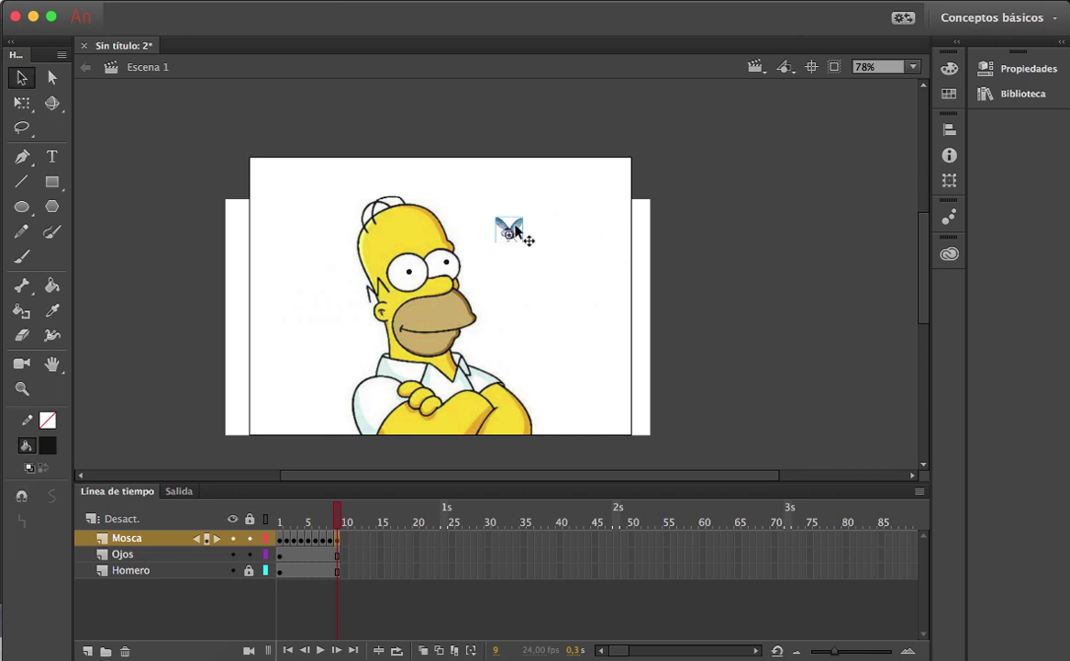
key("Return")
key("F6")
key("Up")
key("Up")
key("Up")
key("Up")
key("Up")
key("Up")
key("Up")
key("Up")
key("Up")
key("Up")
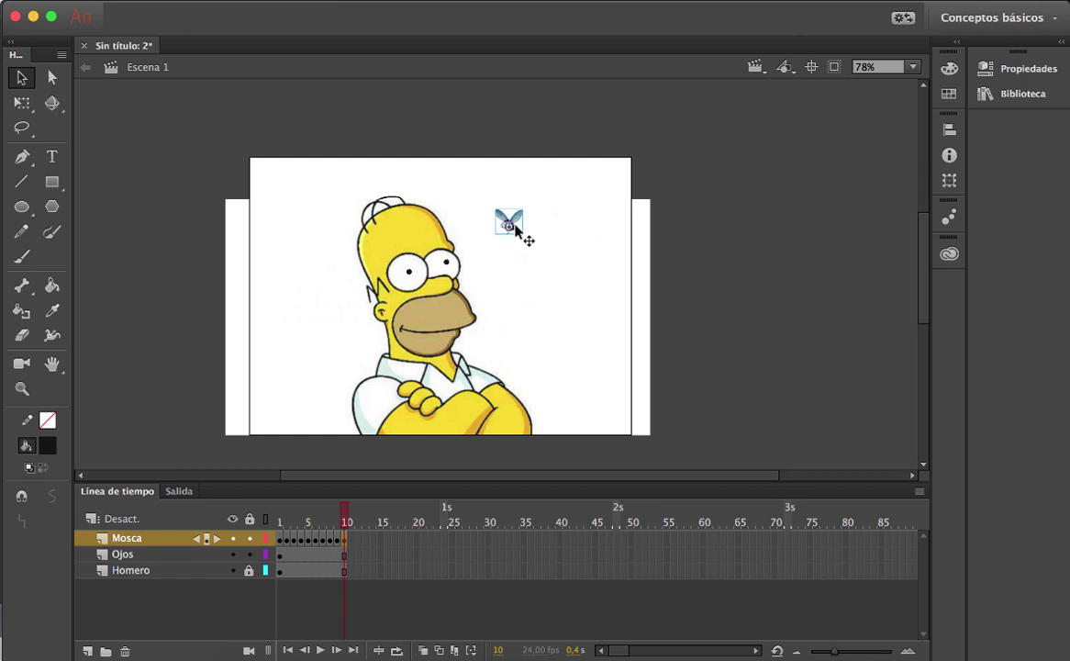
- Add a Mosca keyframe on frame 11 and move the fly 5 pixels further up
key("F6")
key("Up")
key("Up")
key("Up")
key("Up")
key("Up")
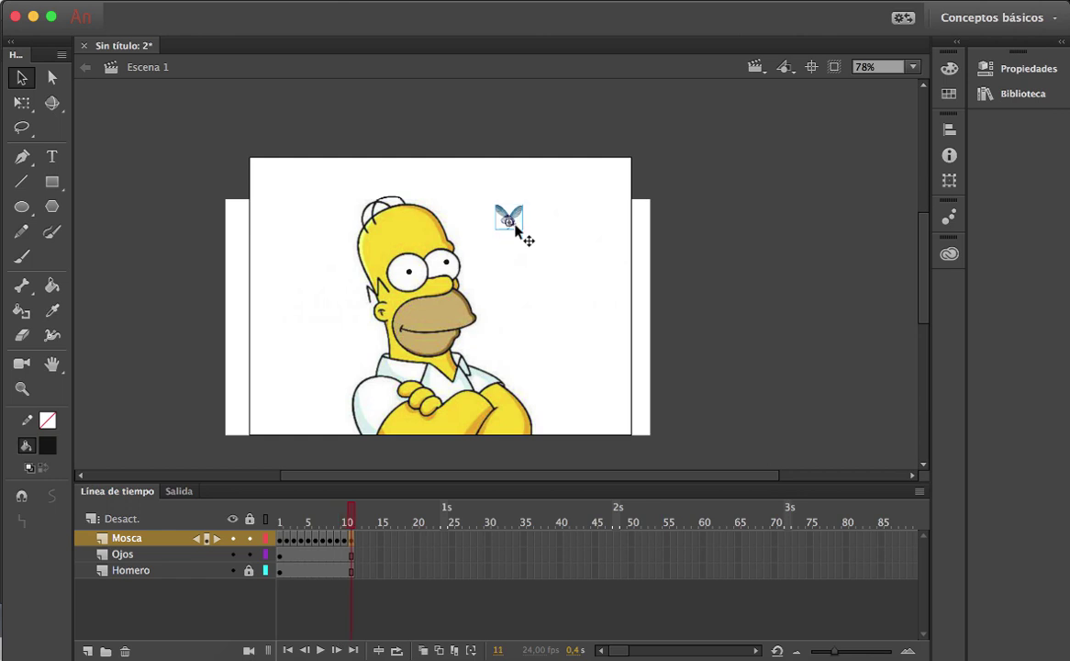
- Add a Mosca keyframe on frame 12 and move the fly 6 pixels to the right
key("F6")
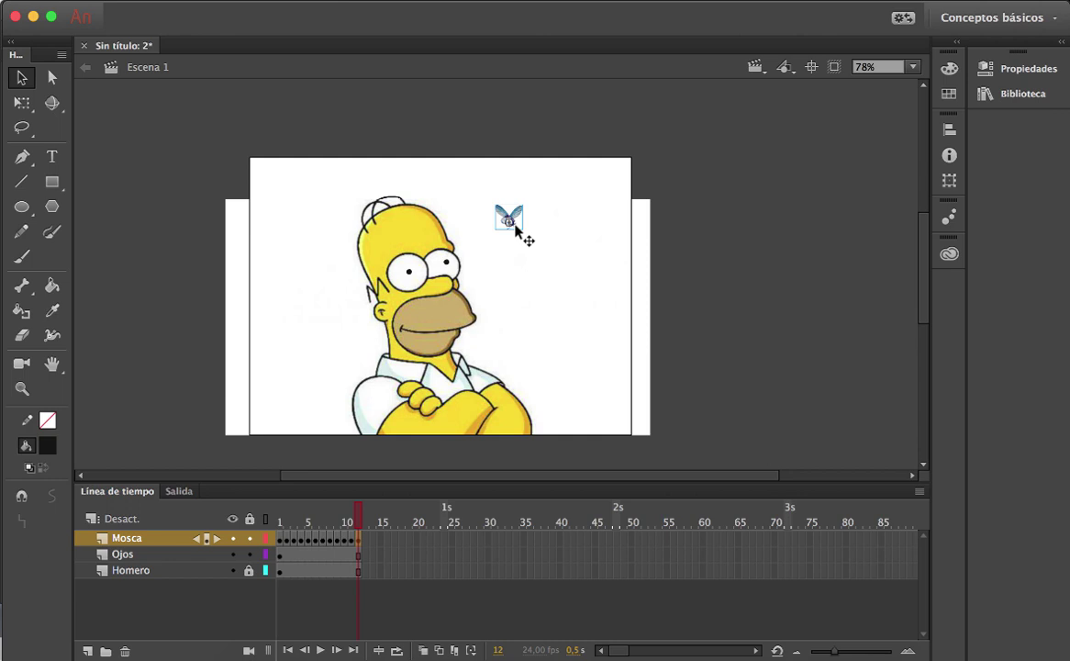
key("Right")
key("Right")
key("Right")
key("Right")
key("Right")
key("Right")
- Add a Mosca keyframe on frame 13 and move the fly 6 pixels further to the right
key("F6")
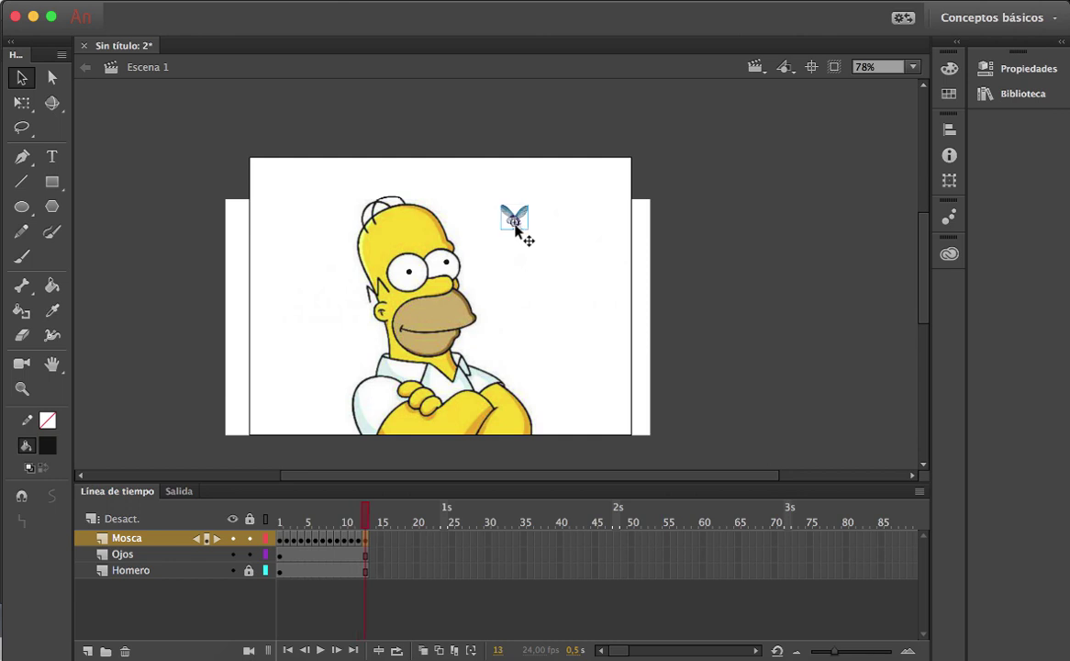
key("Right")
key("Right")
key("Right")
key("Right")
key("Right")
key("Right")
- Add a Mosca keyframe on frame 14 and move the fly 5 pixels straight down
key("F6")
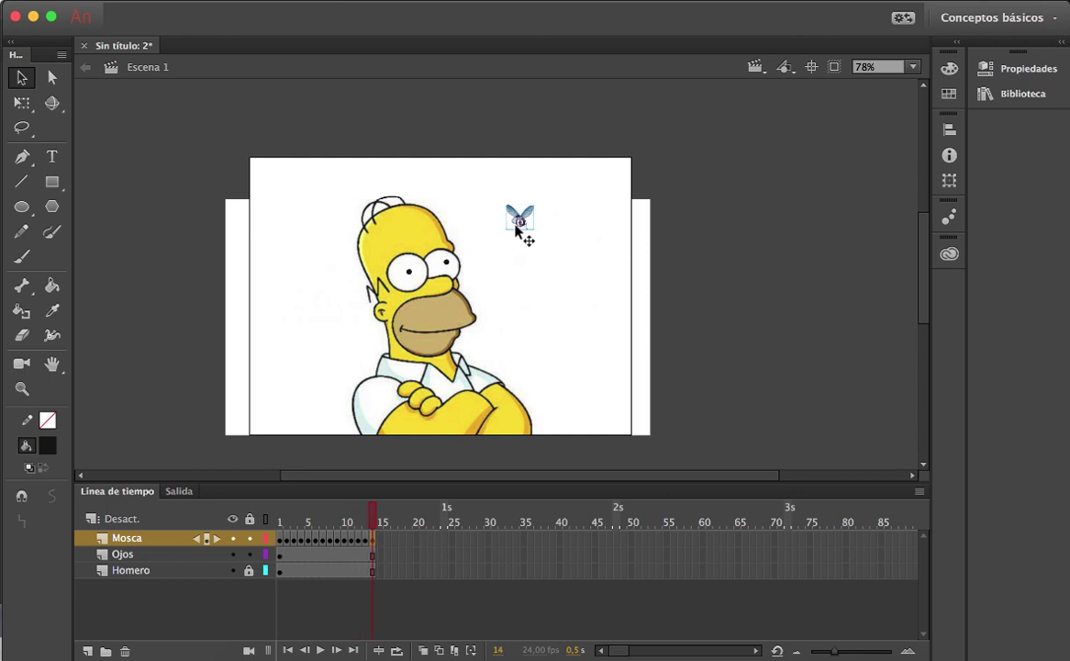
key("Down")
key("Down")
key("Down")
key("Down")
key("Down")
- Add a Mosca keyframe on frame 15 and move the fly a few pixels further down
key("F6")
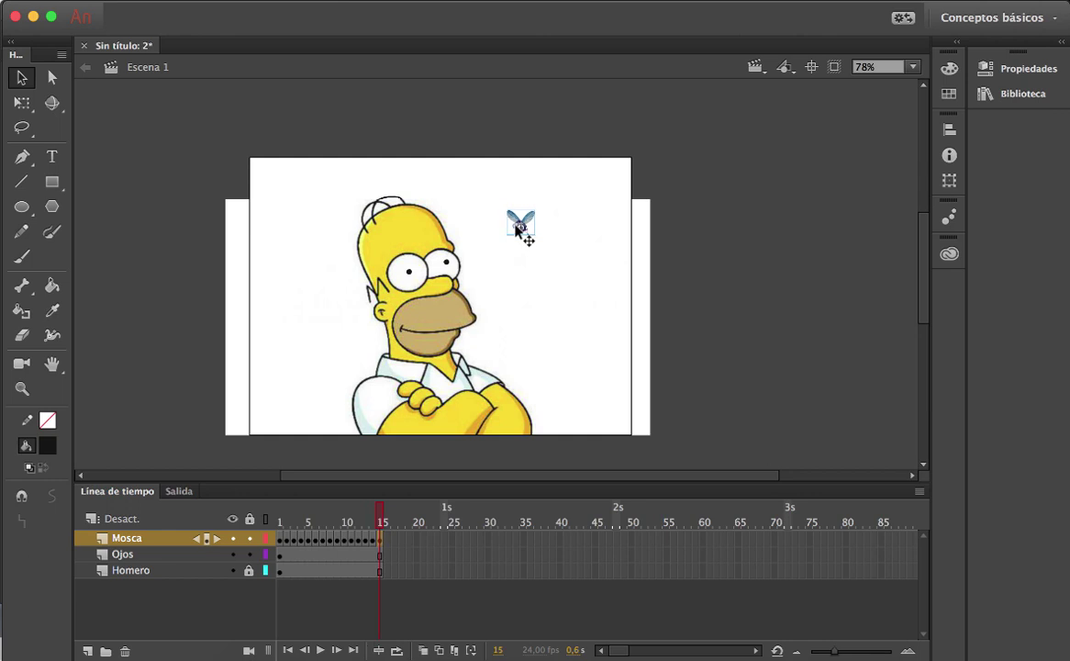
key("Down")
key("Down")
key("Down")
- Add a Mosca keyframe on frame 16, moving the fly slightly down and 5 pixels to the right
key("F6")
key("Down")
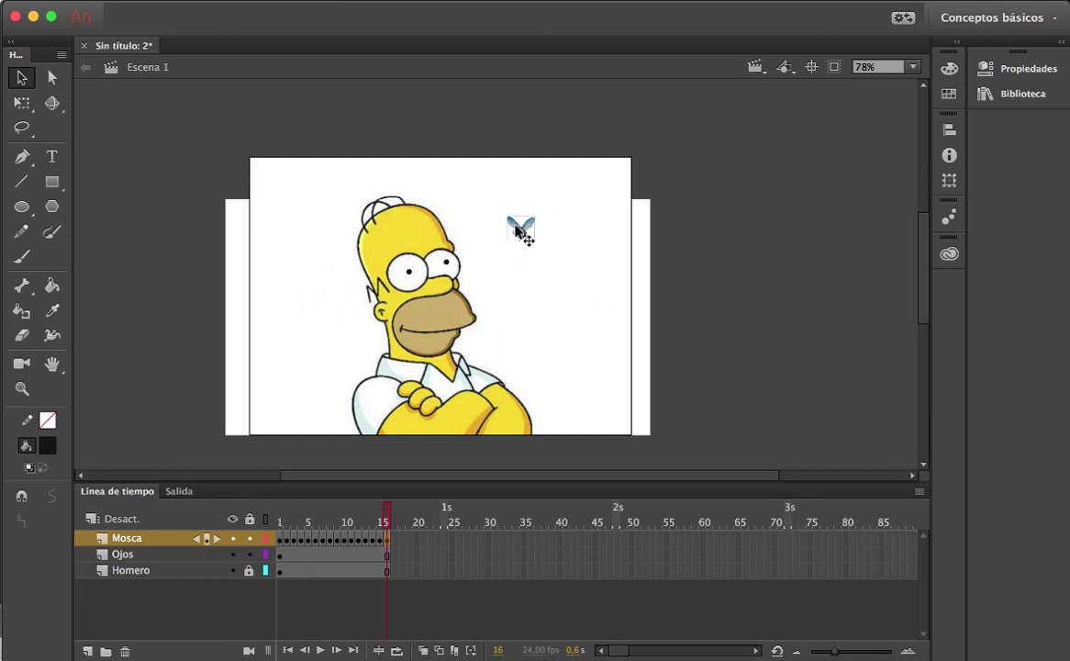
key("Right")
key("Right")
key("Right")
key("Right")
key("Right")
- Add a Mosca keyframe on frame 17, move the fly 3 pixels down and right, and continue frame by frame to frame 55 on Homer's head
key("F6")
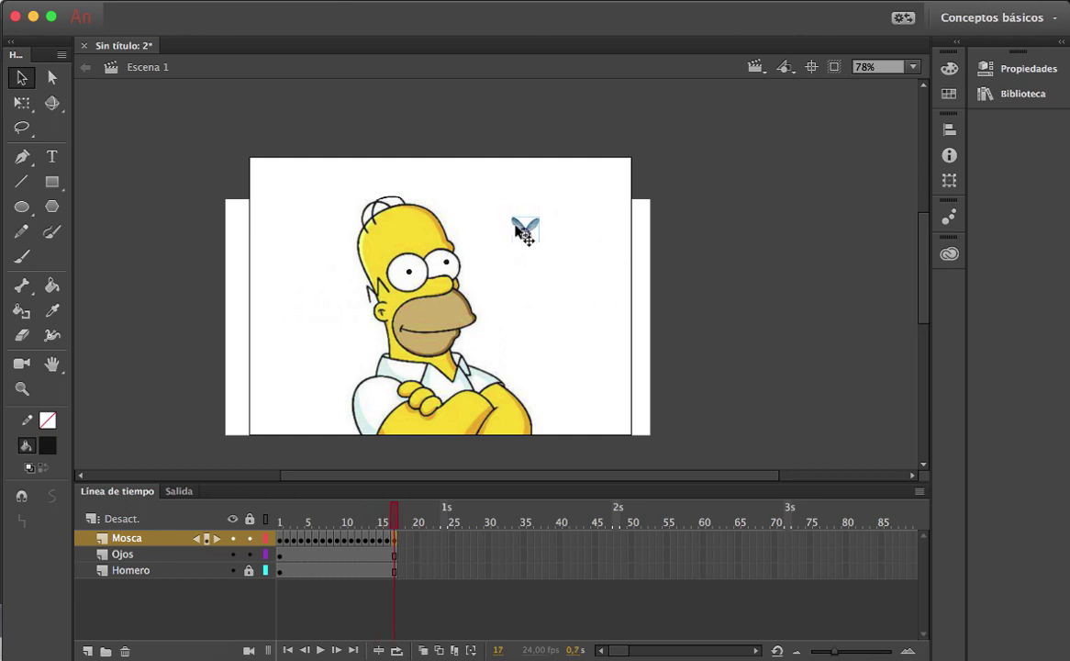
key("Down")
key("Down")
key("Down")
key("Right")
key("Right")
key("Right")
key("F6")
key("F6")
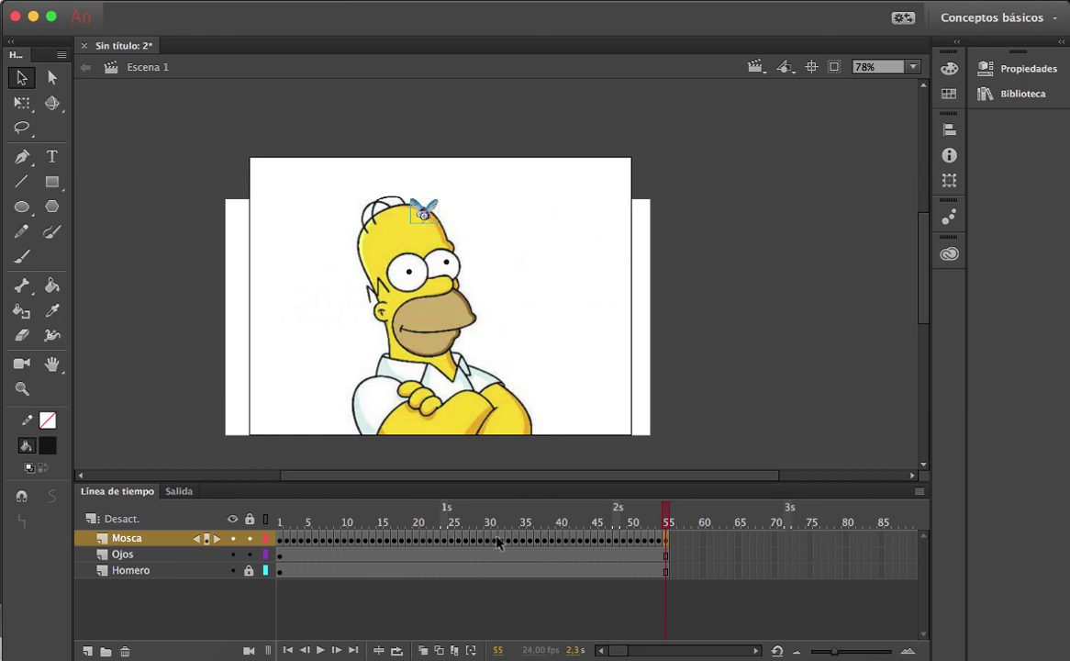
- Play the fly's flight on the timeline, watch it as a test movie and close the preview
key("Return")
key("super+Return")
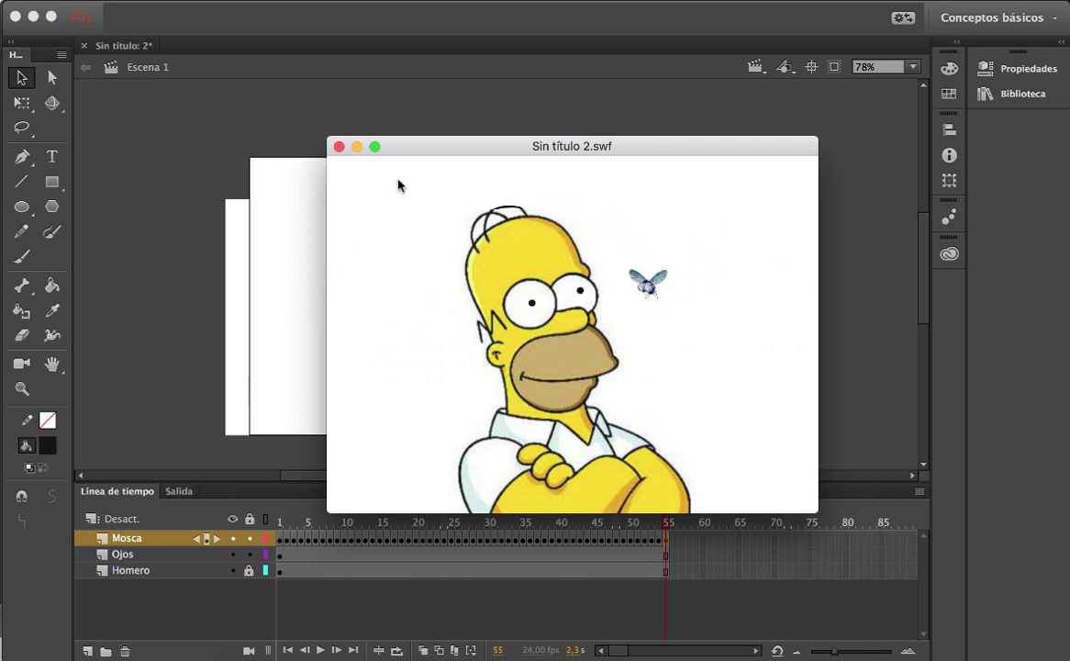
left_click(339, 147)
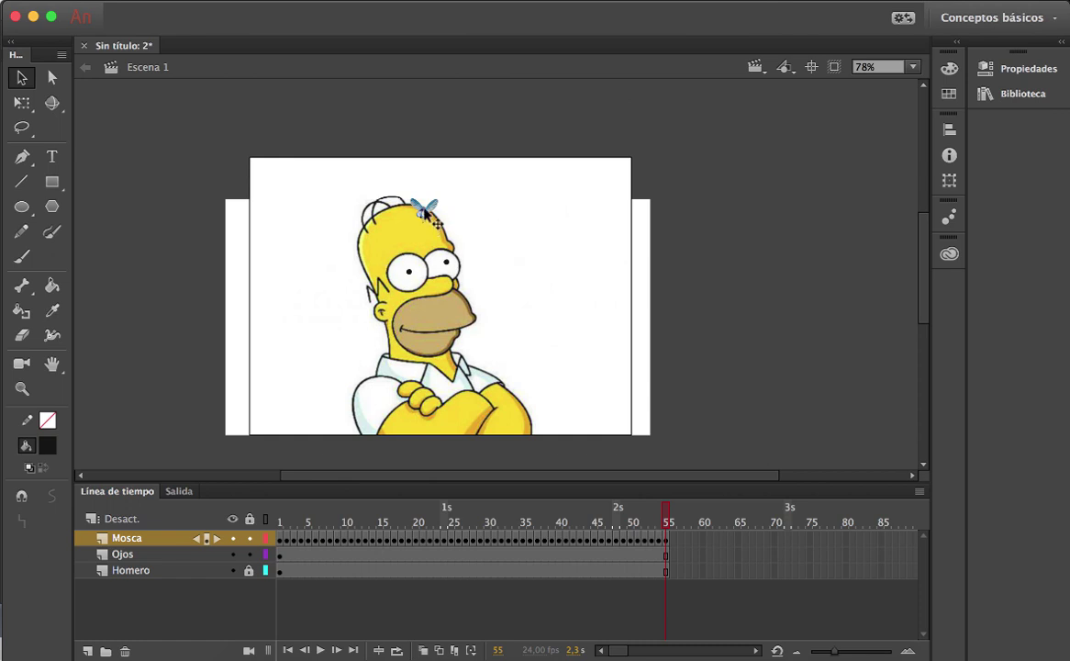
- Open the Mosca symbol from frame 55 and remove all frames after the first on the Cuerpo, Ala der and Ala Izq layers
left_click(666, 543)
double_click(421, 211)
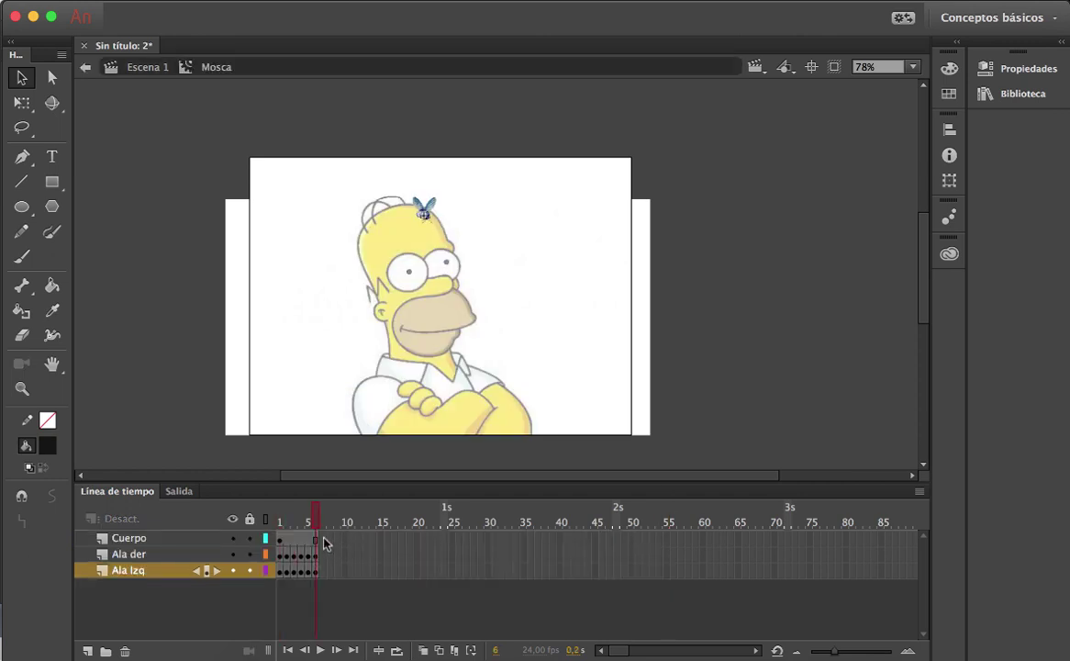
left_click_drag(322, 544, 289, 578)
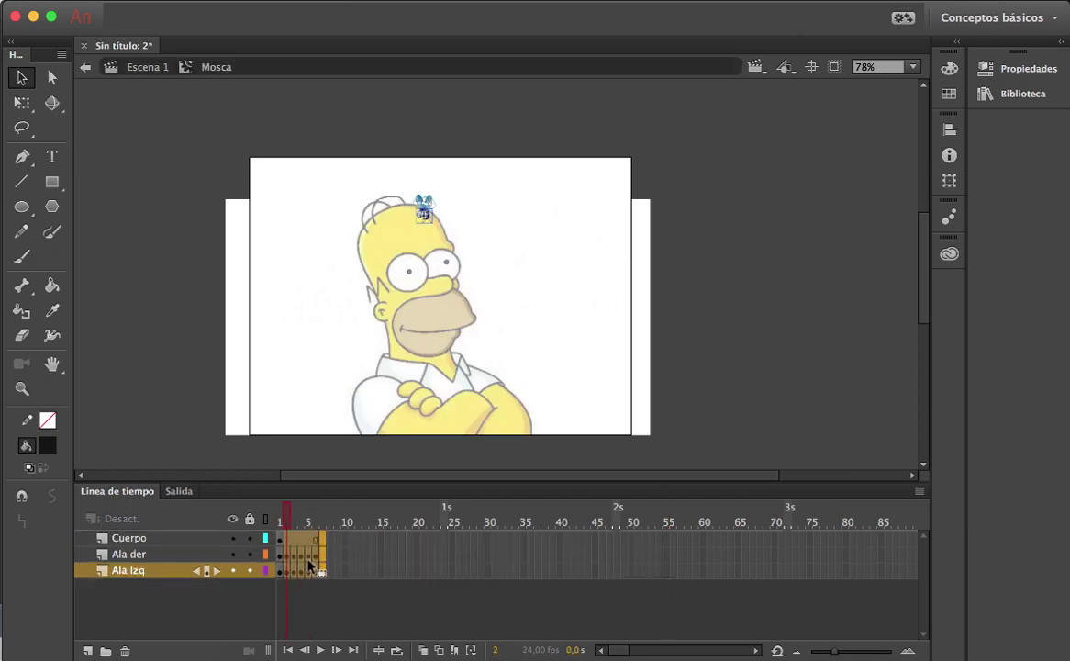
right_click(310, 565)
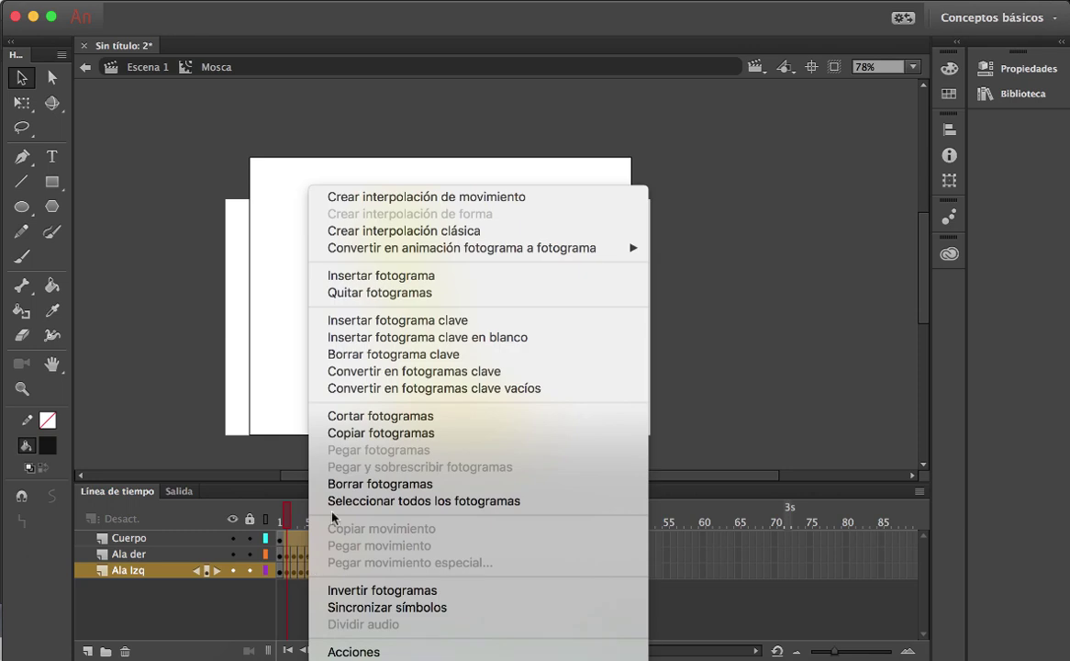
left_click(401, 293)
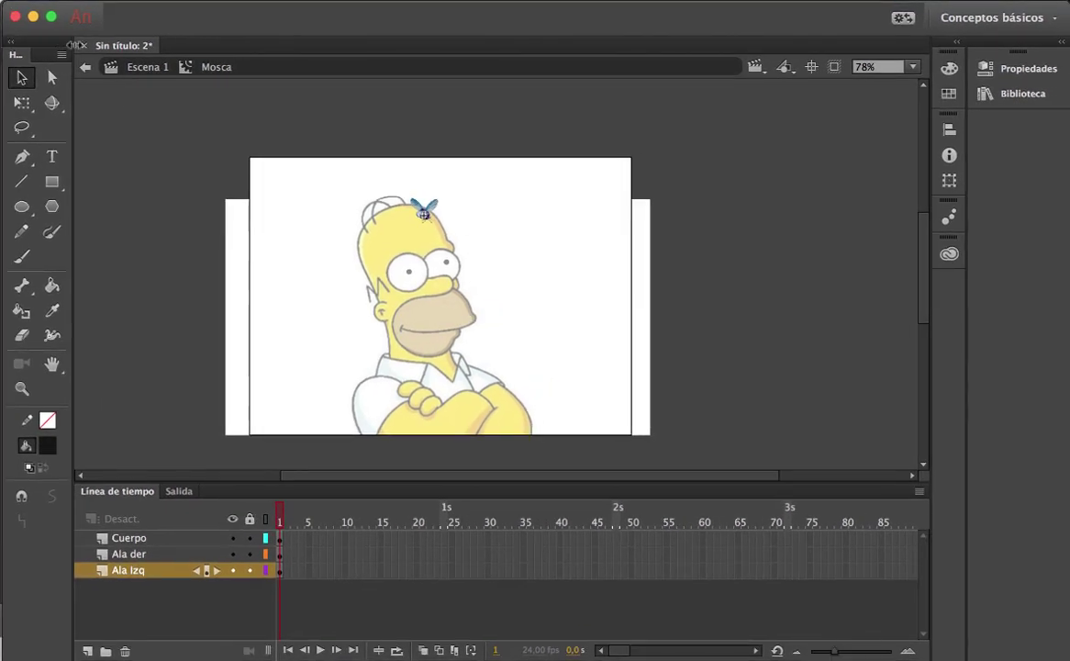
- Return to Escena 1 and extend the Mosca, Ojos and Homero layers to frame 95
left_click(145, 67)
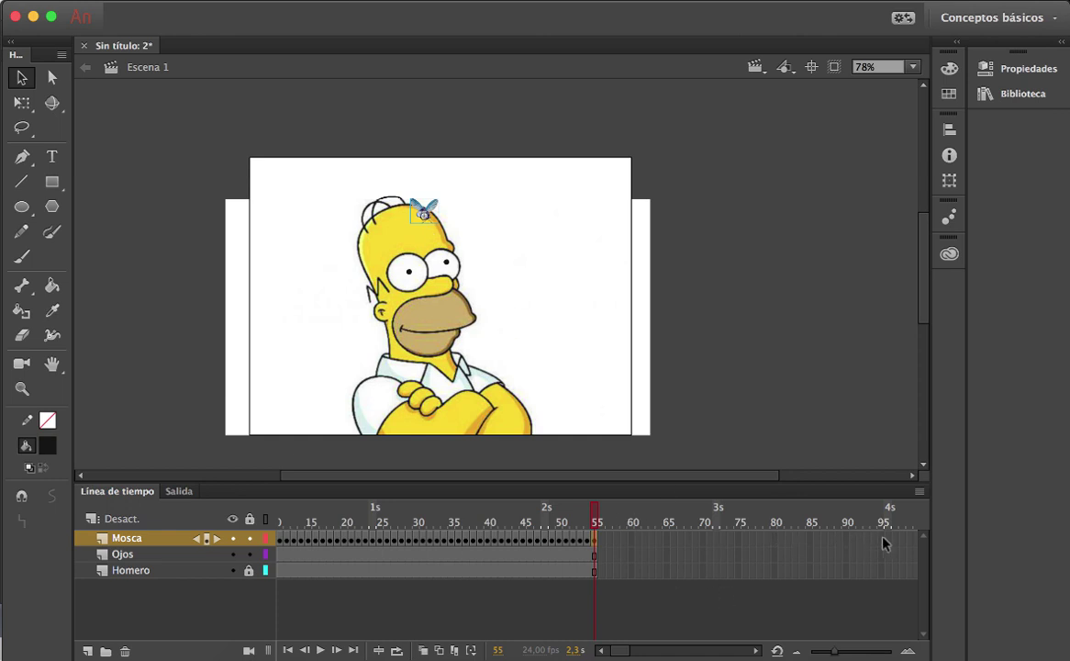
left_click_drag(882, 543, 882, 571)
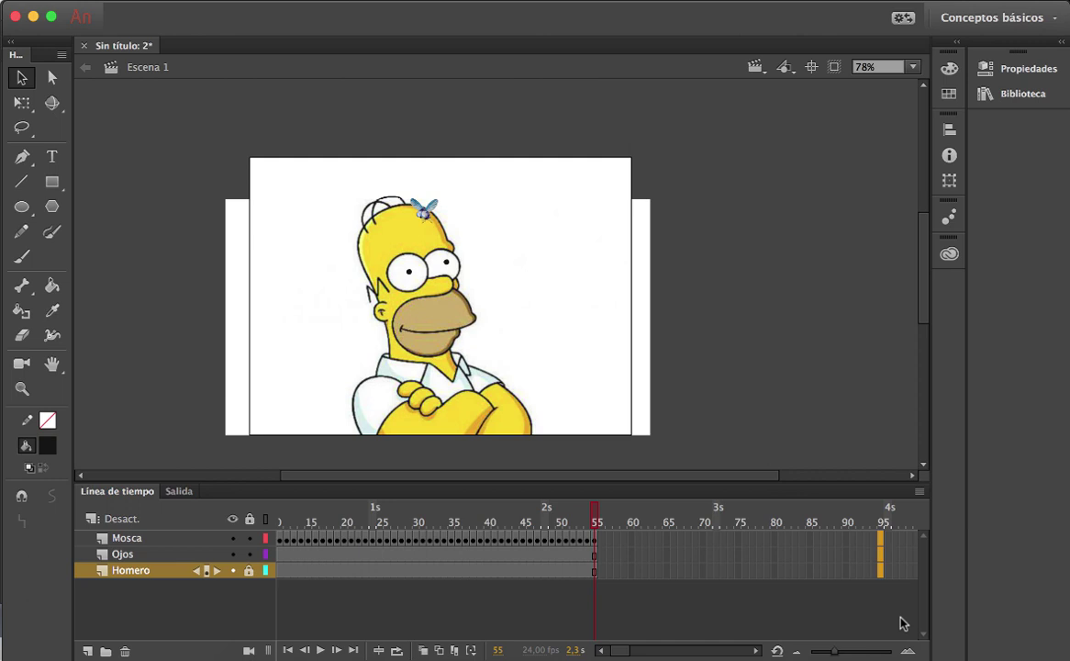
key("F6")
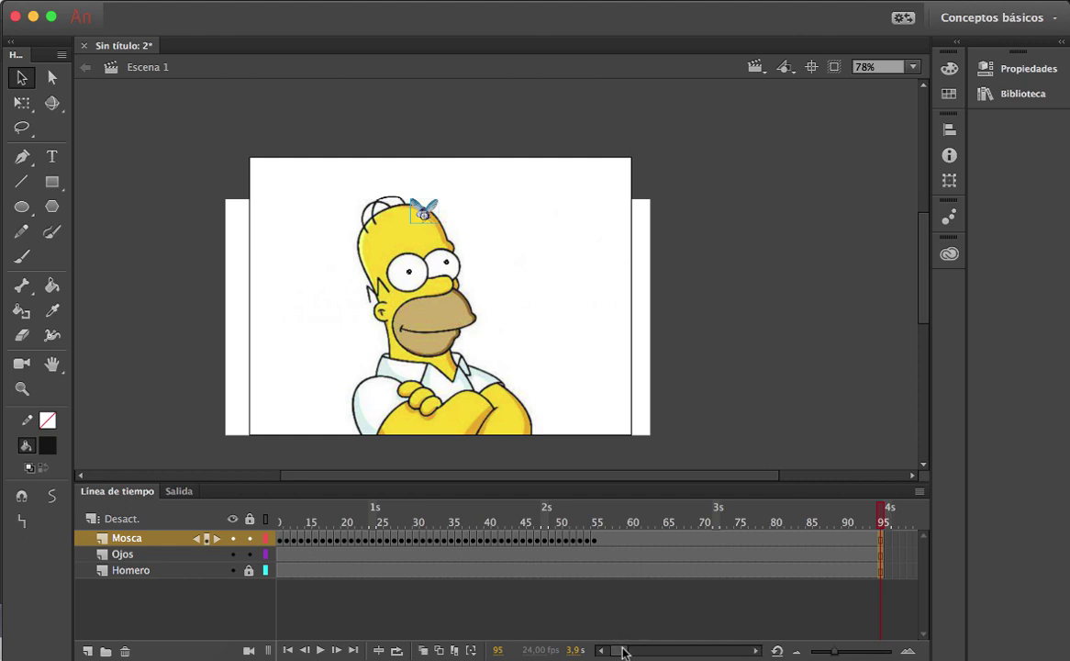
- Add Ojos keyframes frame by frame from frame 2 to frame 55, shifting Homer's pupils to follow the fly
left_click_drag(616, 650, 607, 651)
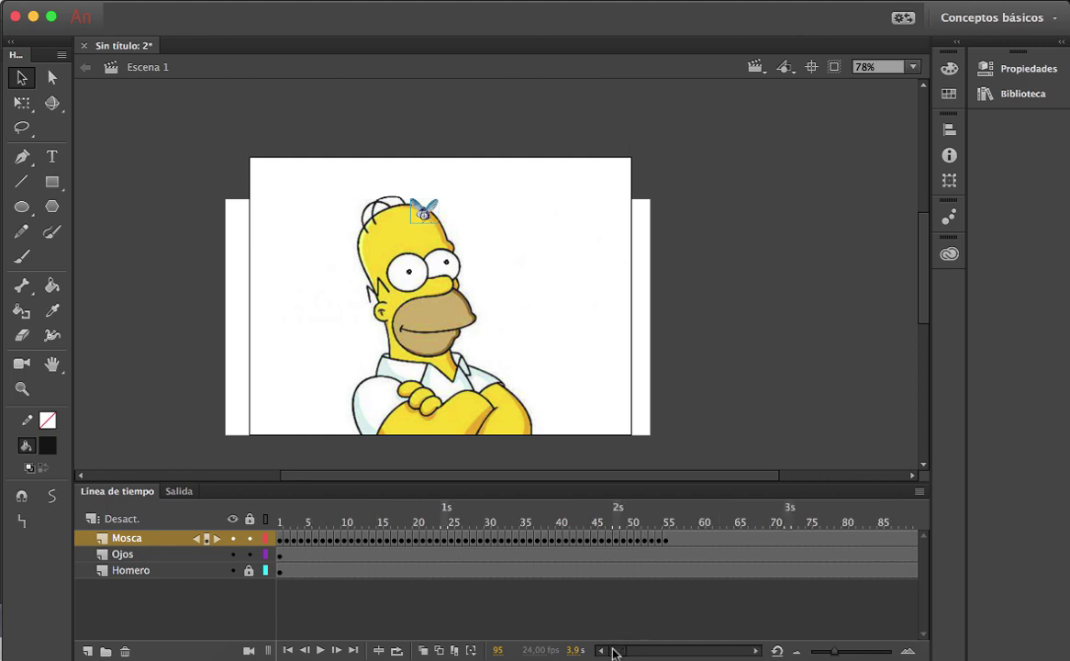
left_click(278, 554)
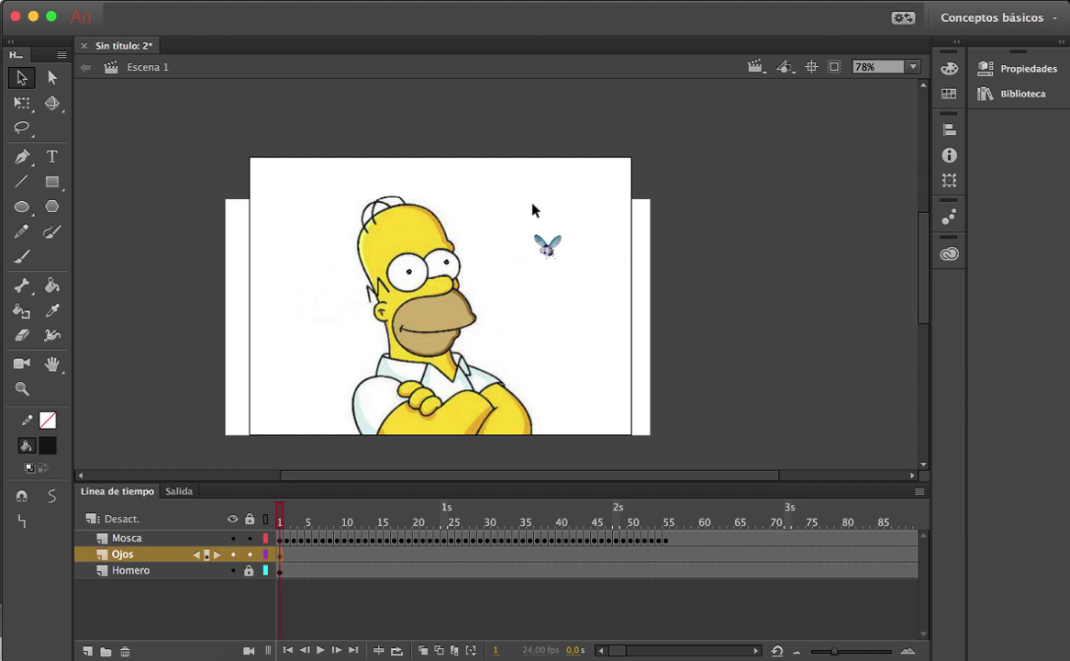
left_click(290, 554)
key(".")
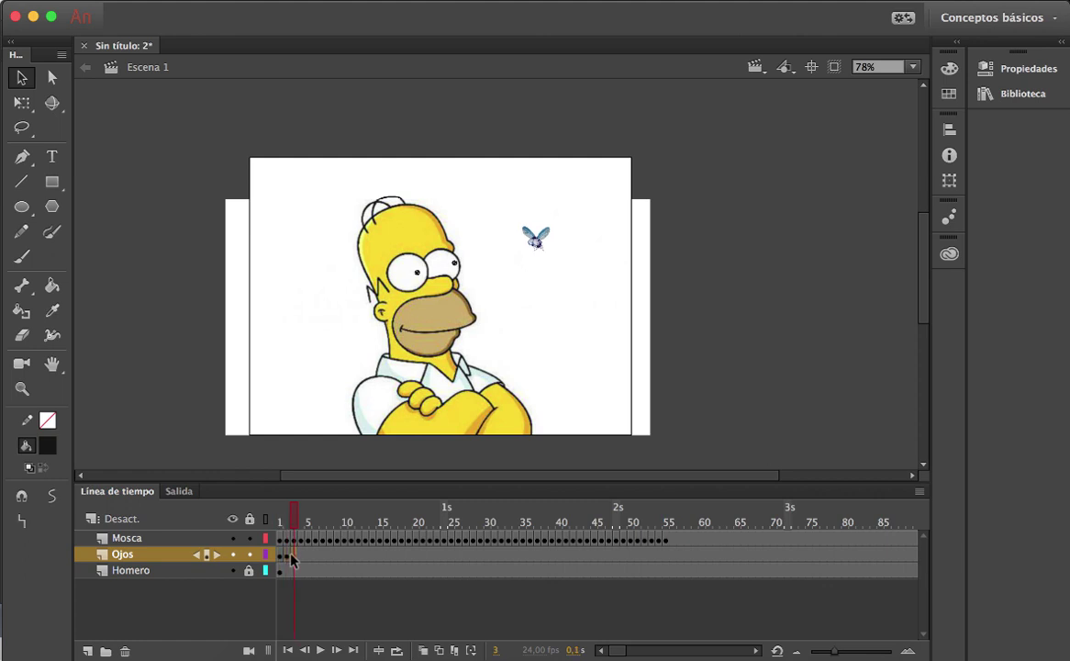
key(".")
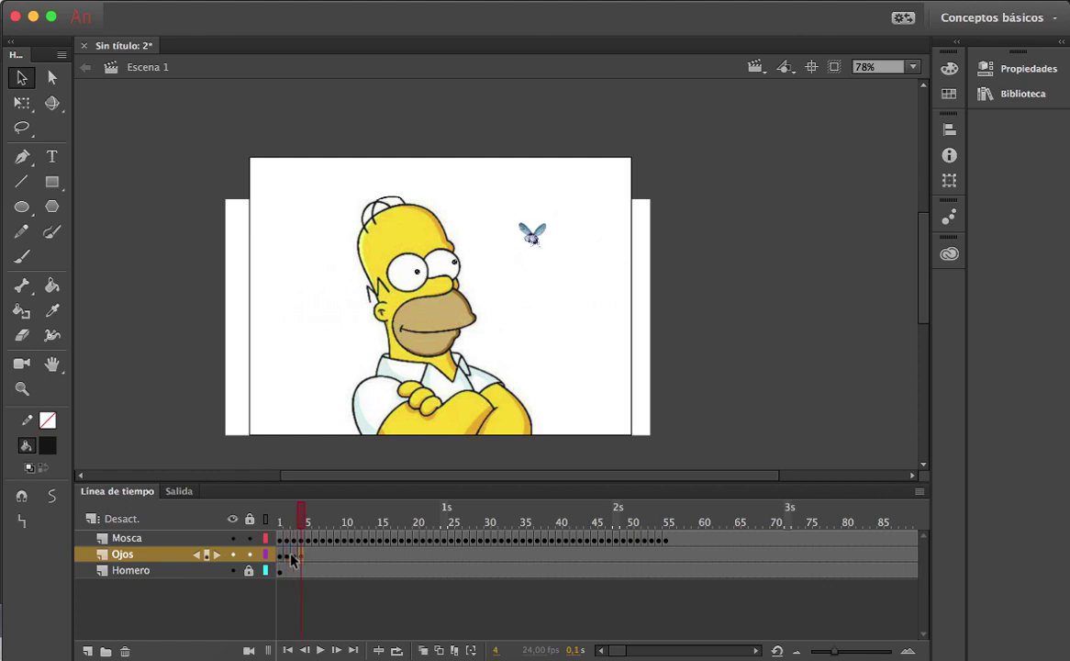
key(".")
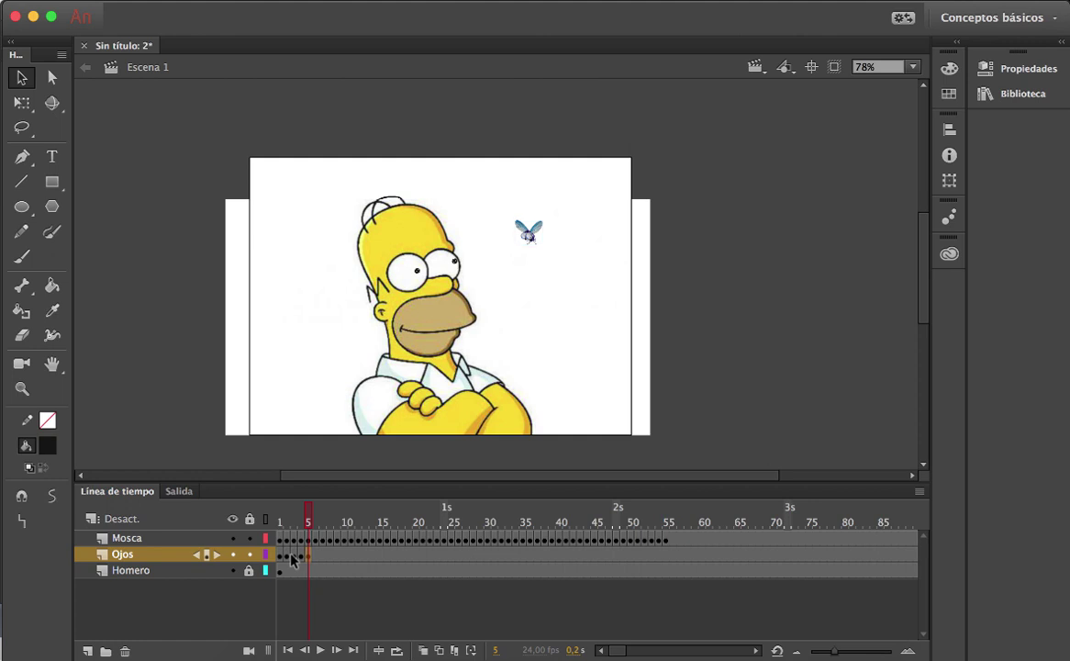
key(".")
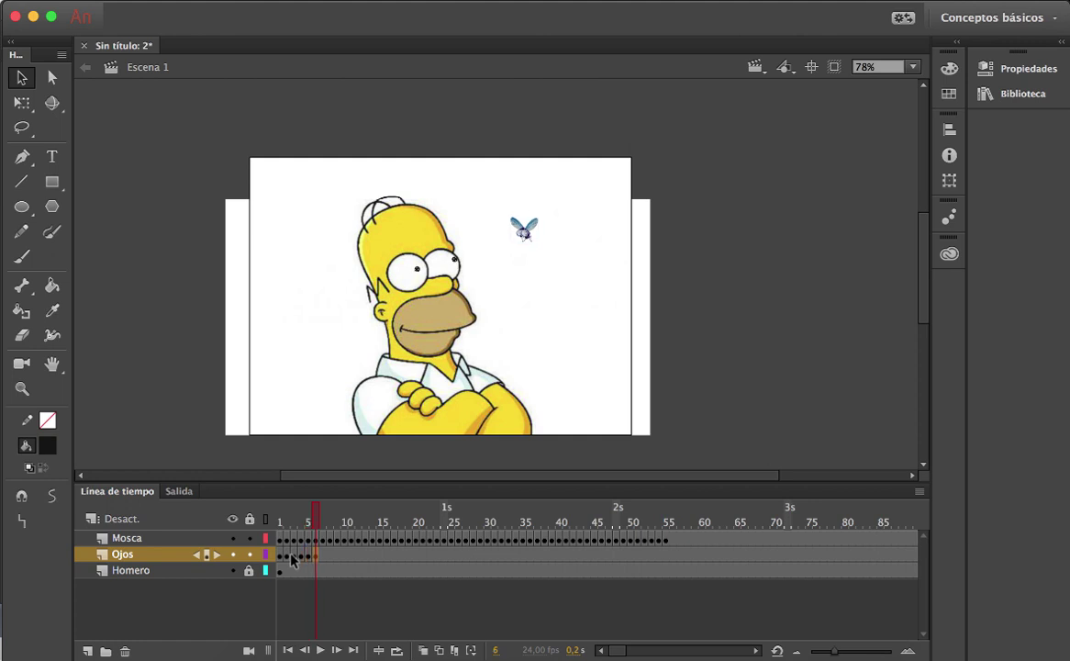
key(".")
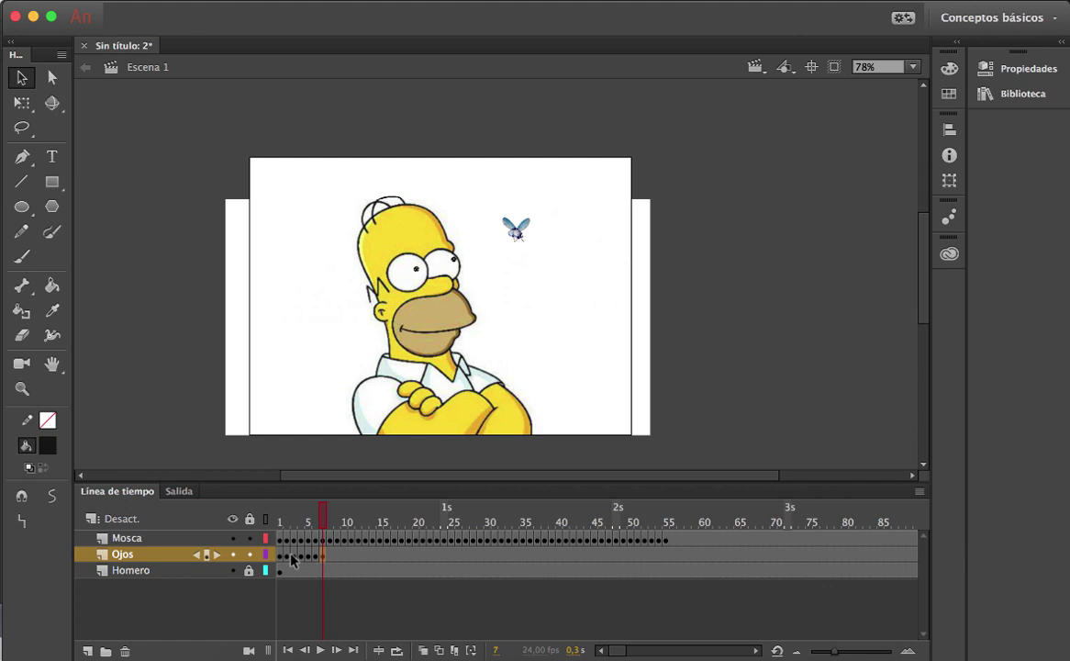
key(".")
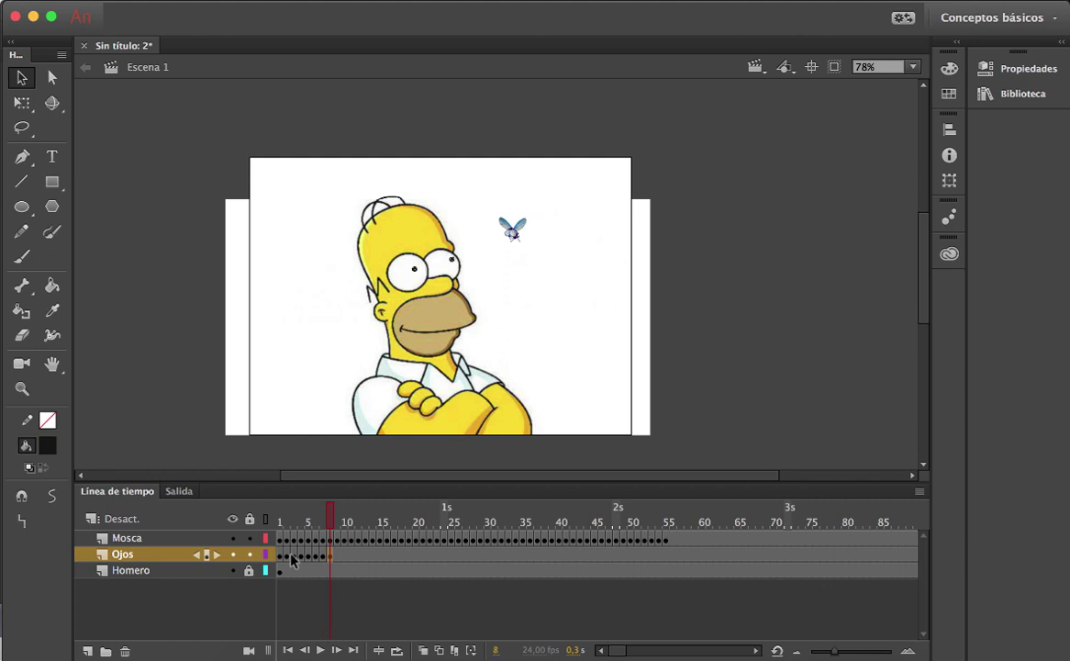
key(".")
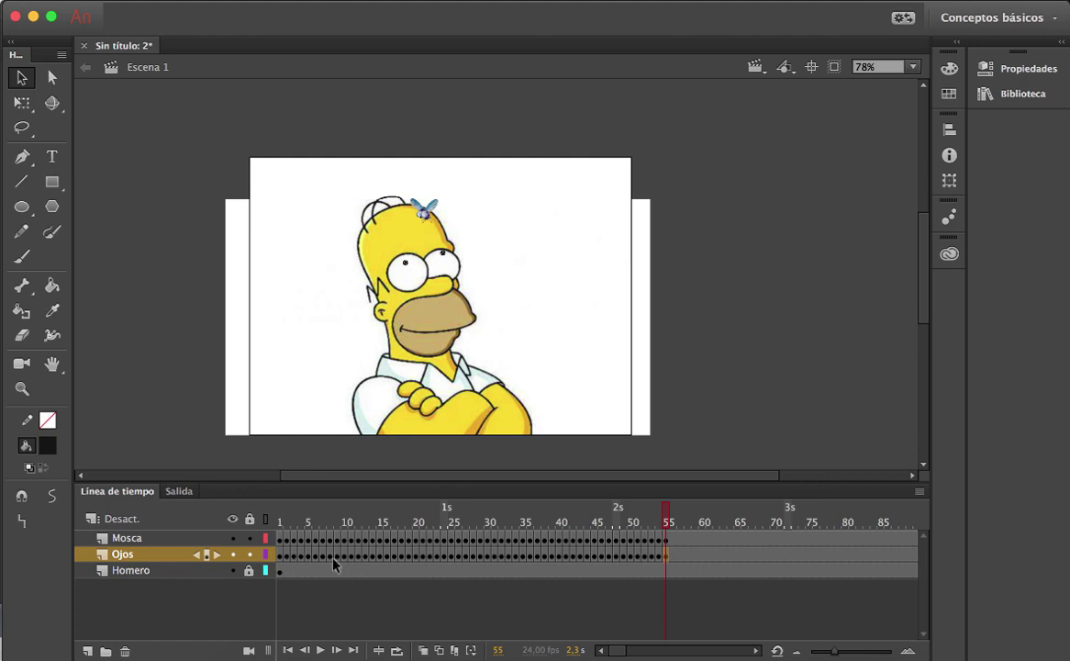
- Scrub back from frame 55, test the movie to check the eyes against the fly, and close the preview
left_click_drag(667, 520, 625, 518)
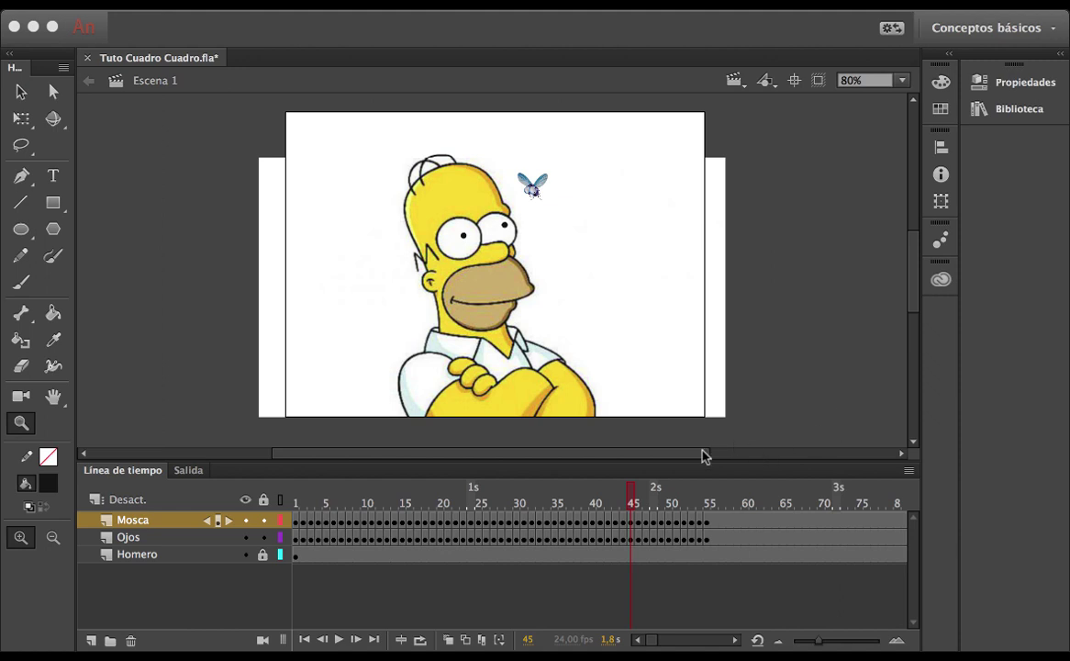
key("super+Return")
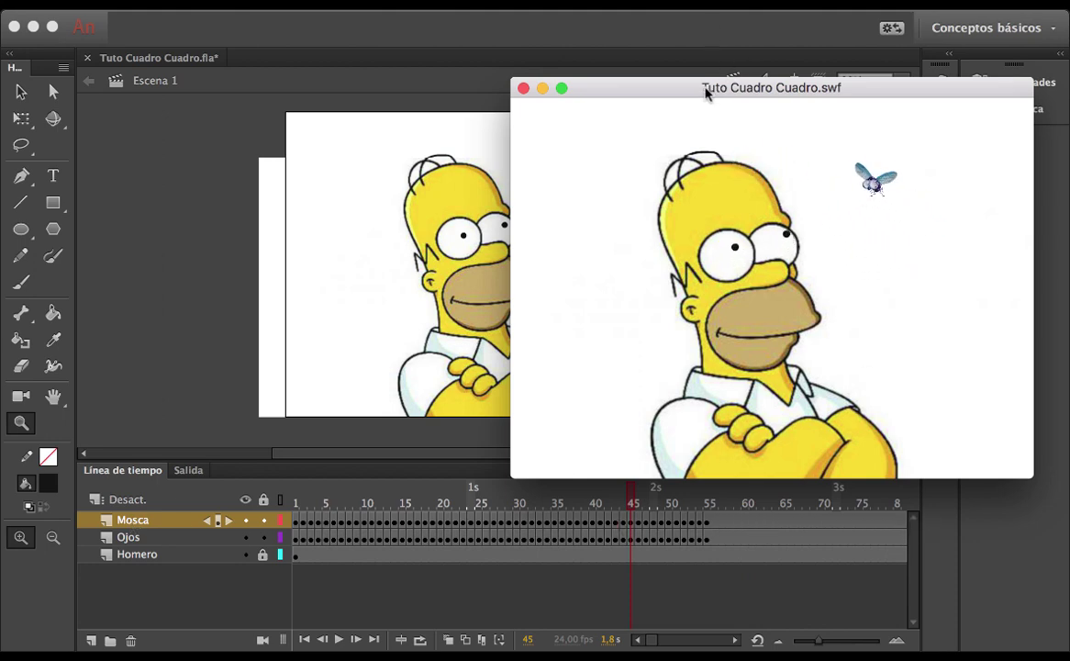
left_click_drag(706, 90, 830, 103)
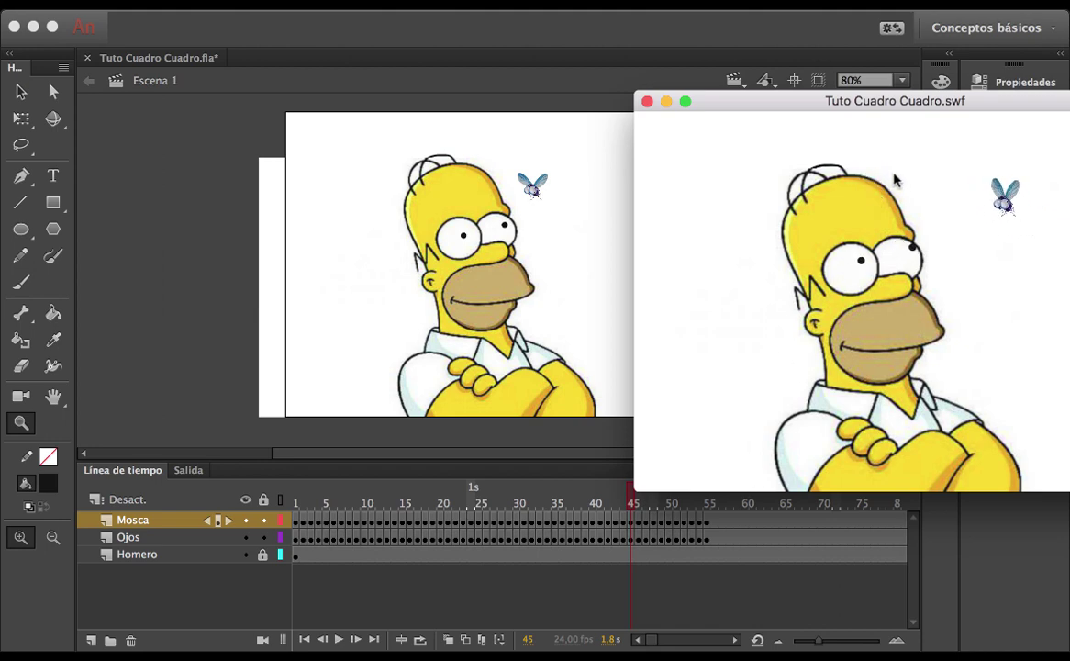
left_click(646, 102)
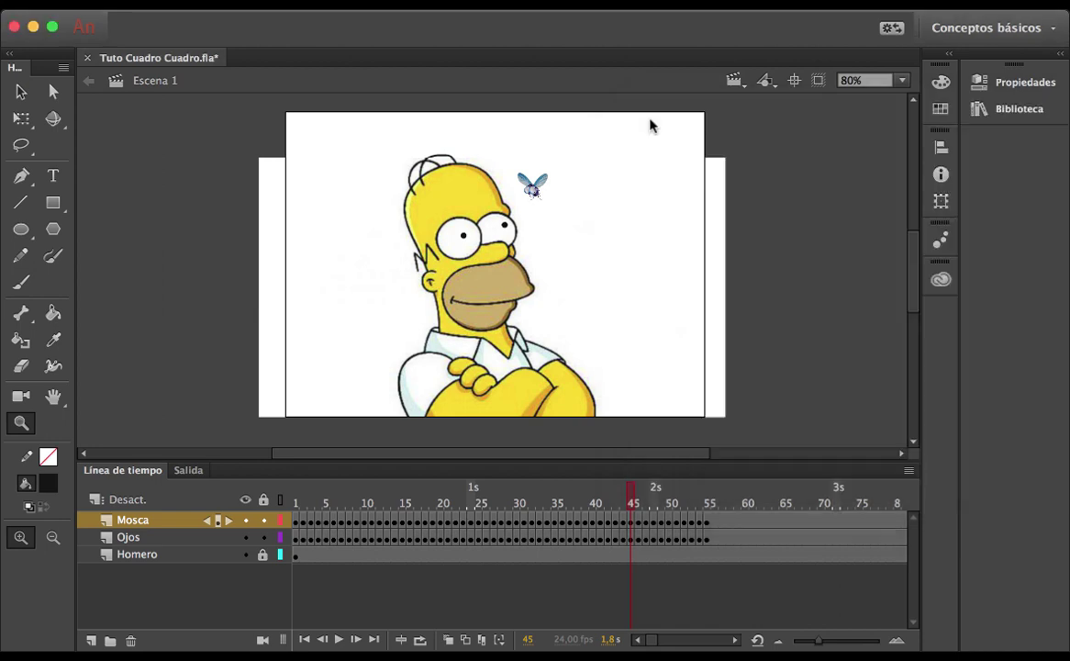
- Add a layer named Mosquita above Mosca and insert a blank keyframe on it at frame 55, where the fly reaches Homer's head
left_click_drag(651, 639, 649, 640)
left_click_drag(633, 493, 591, 501)
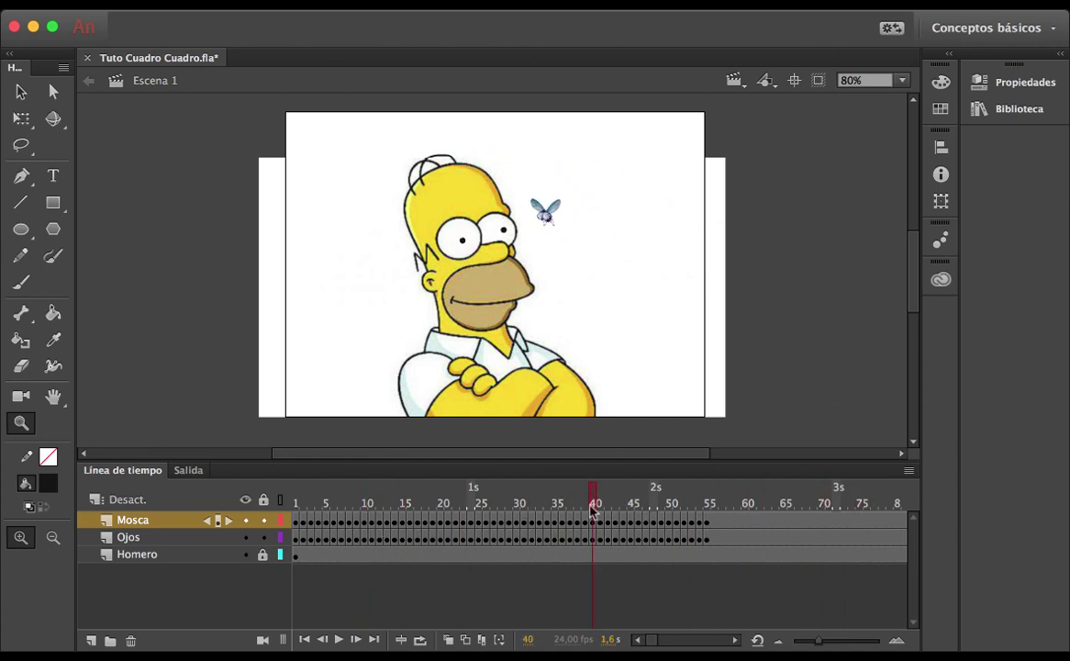
left_click_drag(594, 501, 711, 508)
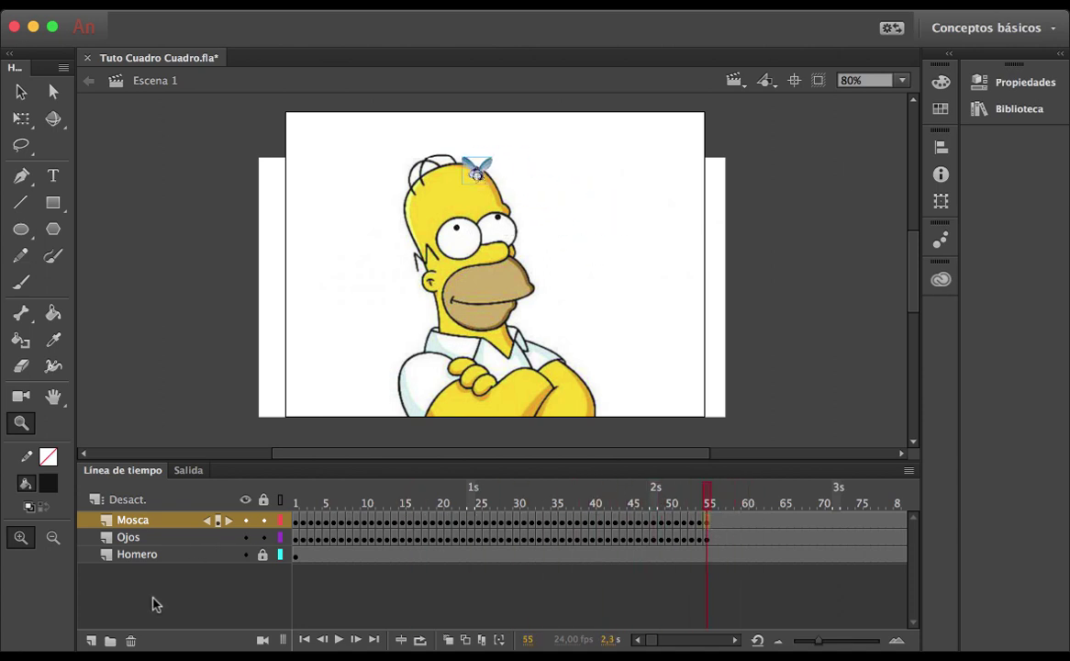
left_click(91, 640)
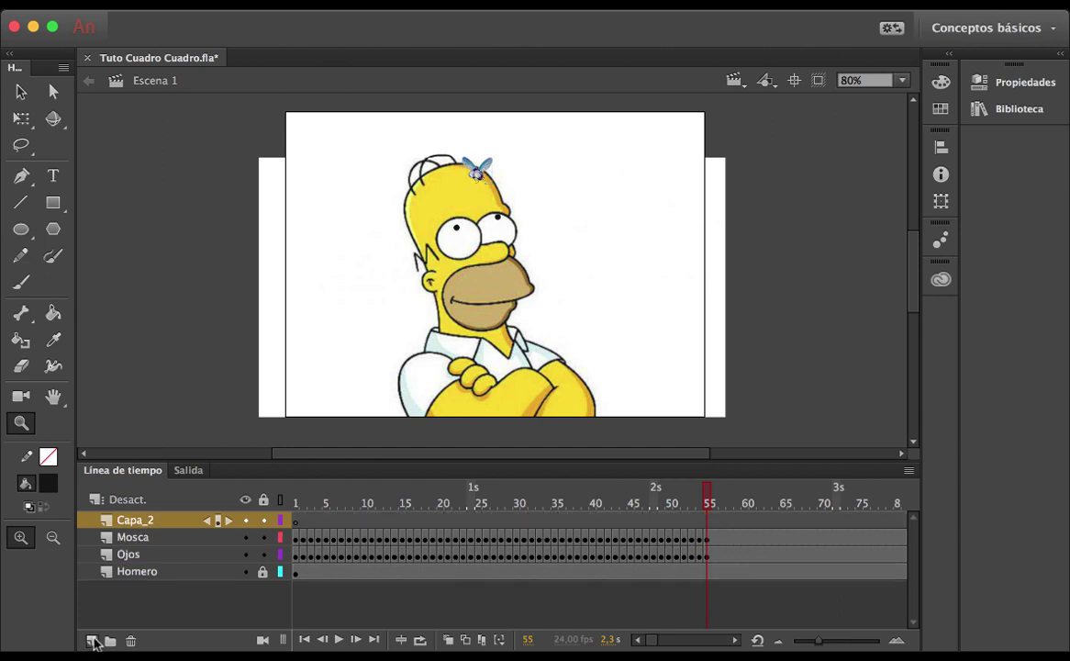
double_click(150, 521)
type("Mosquita")
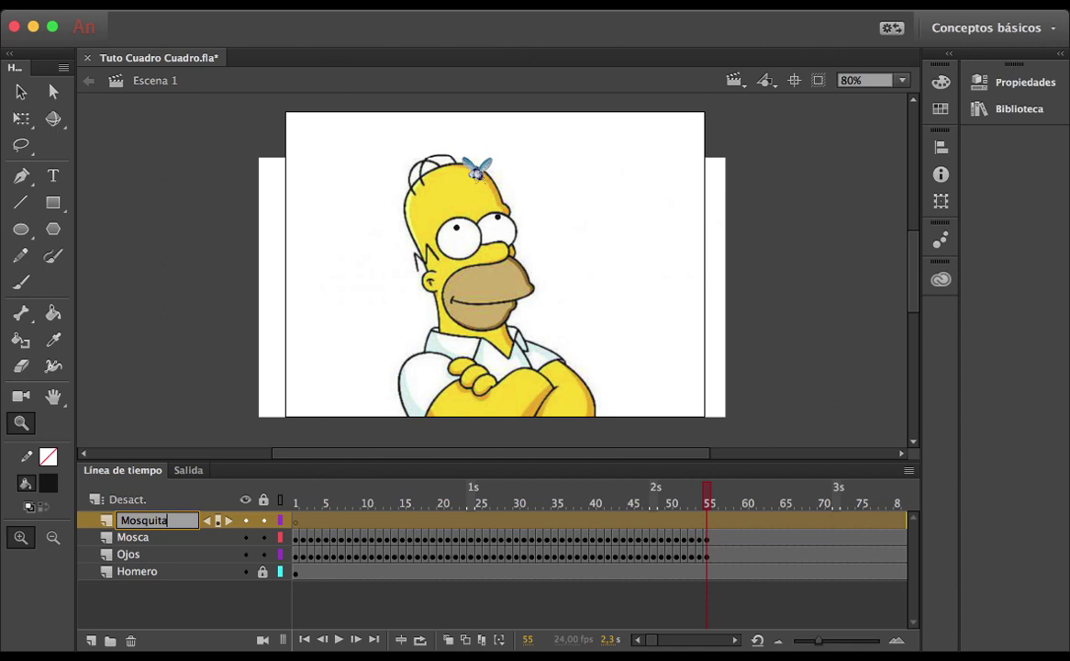
key("Return")
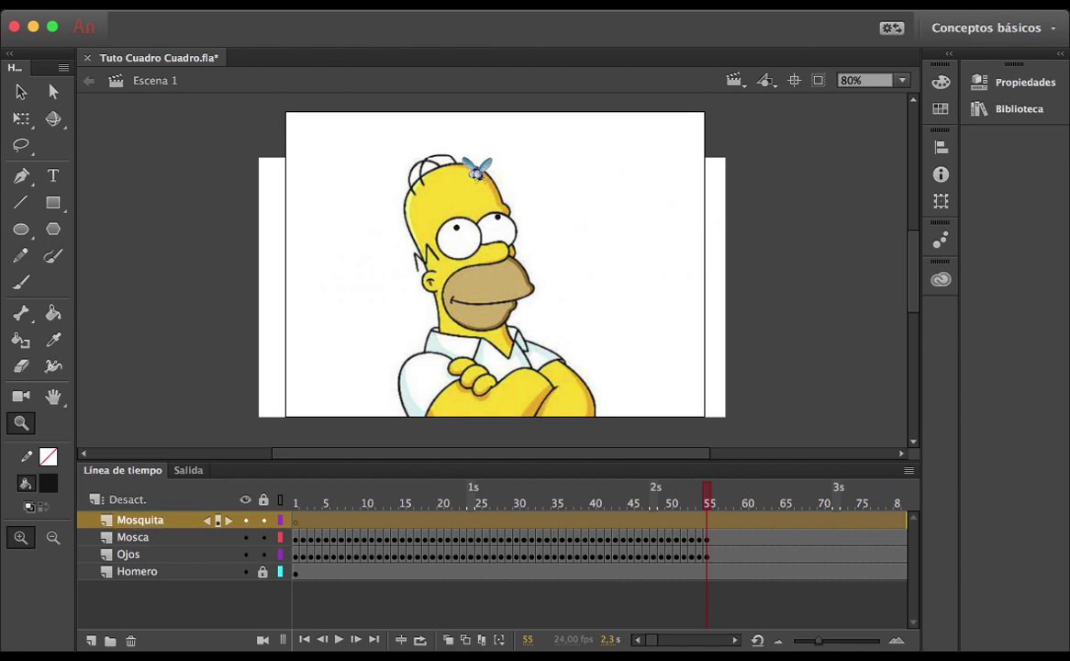
left_click(708, 522)
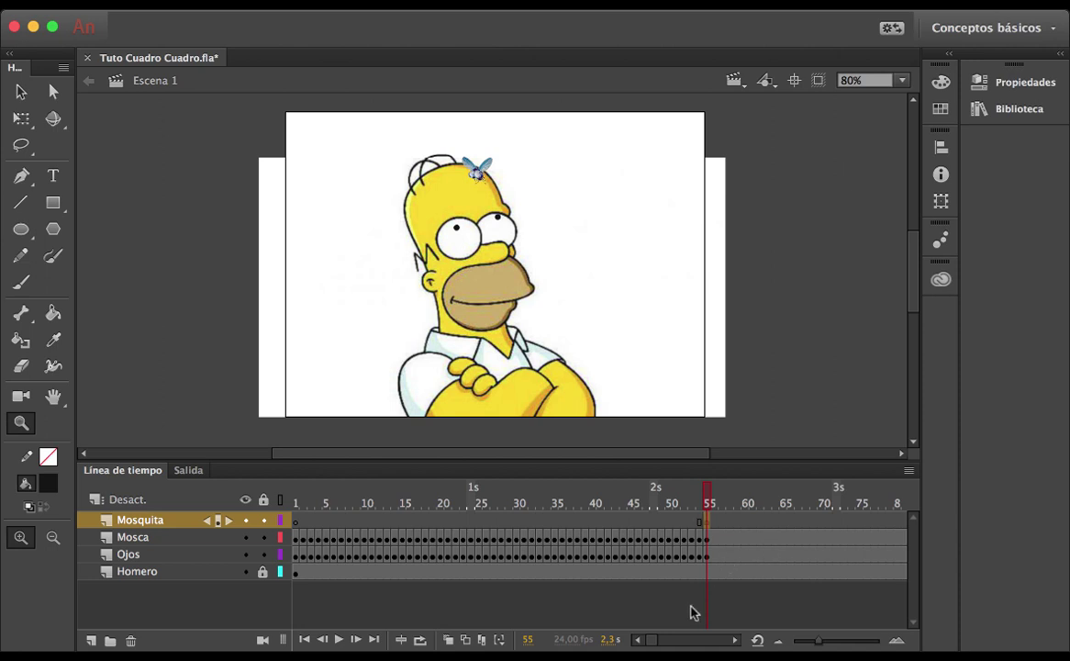
left_click_drag(651, 639, 657, 640)
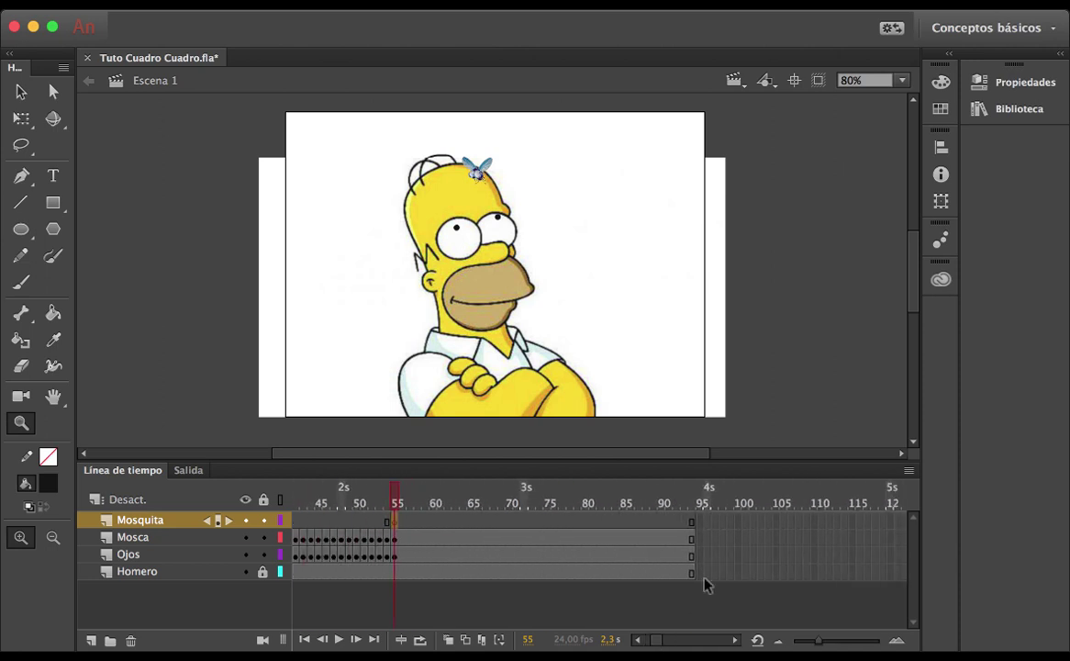
left_click_drag(691, 522, 772, 552)
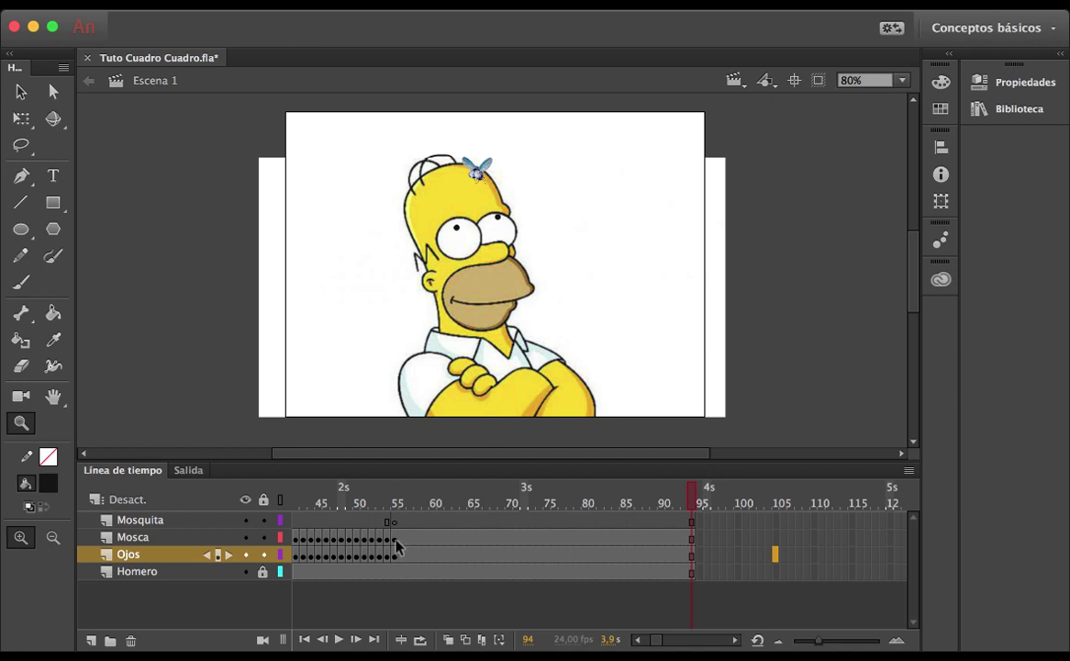
left_click(397, 524)
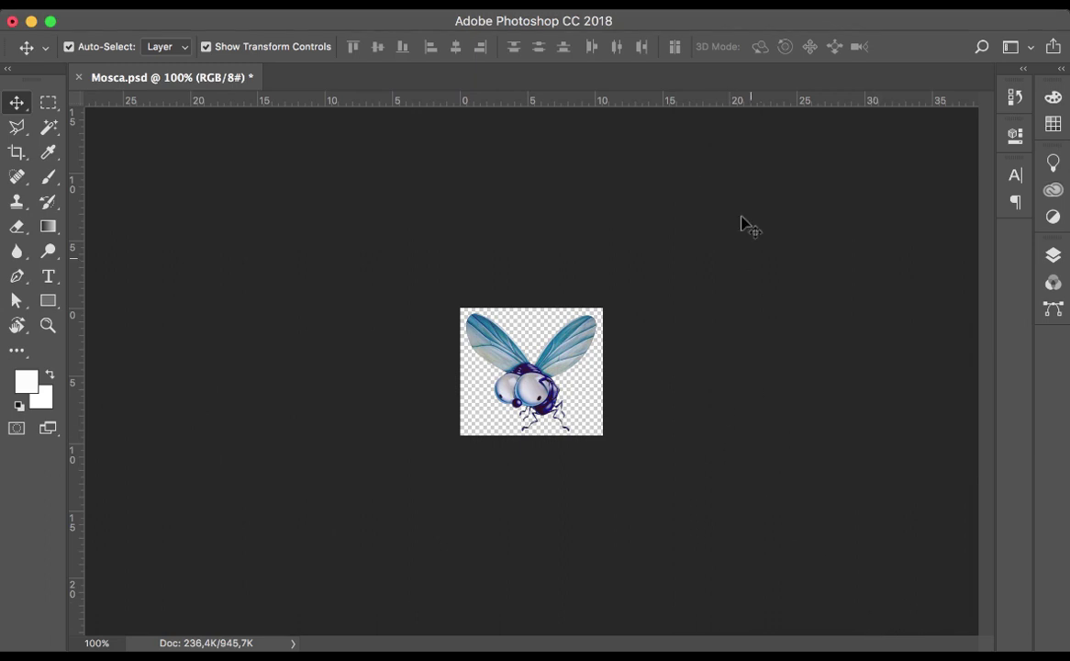
- Switch to Photoshop, pull the fly's wings and body apart in Mosca.psd to show the separate layers, and undo the moves
left_click_drag(493, 334, 472, 312)
left_click_drag(567, 343, 597, 328)
left_click_drag(544, 390, 527, 409)
key("super+z")
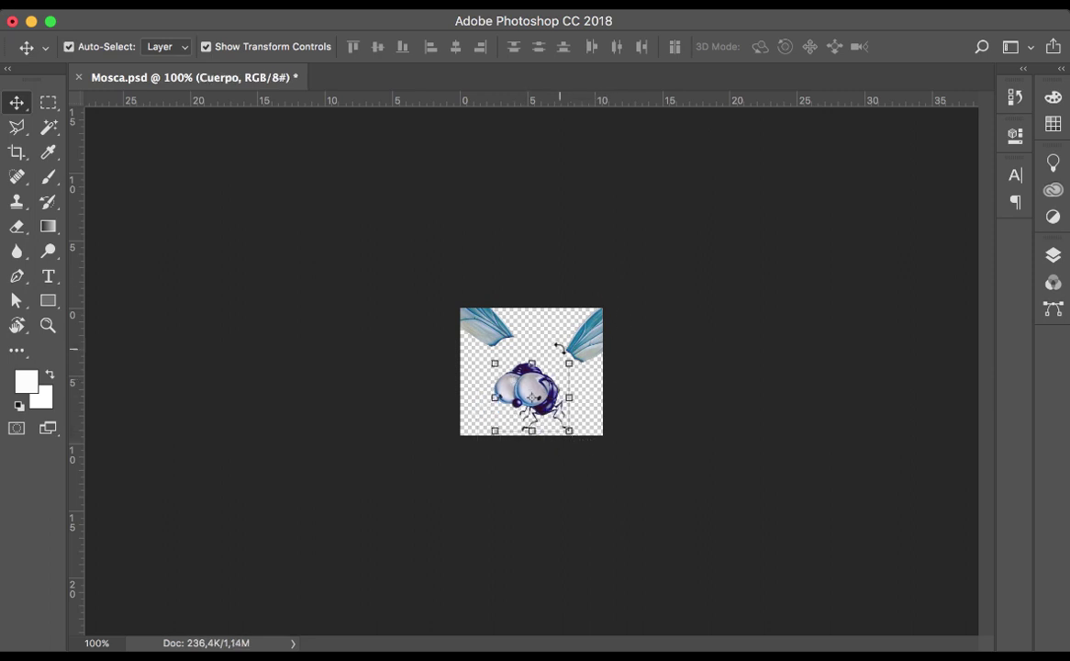
key("super+z")
key("super+z")
key("super+alt+z")
key("super+alt+z")
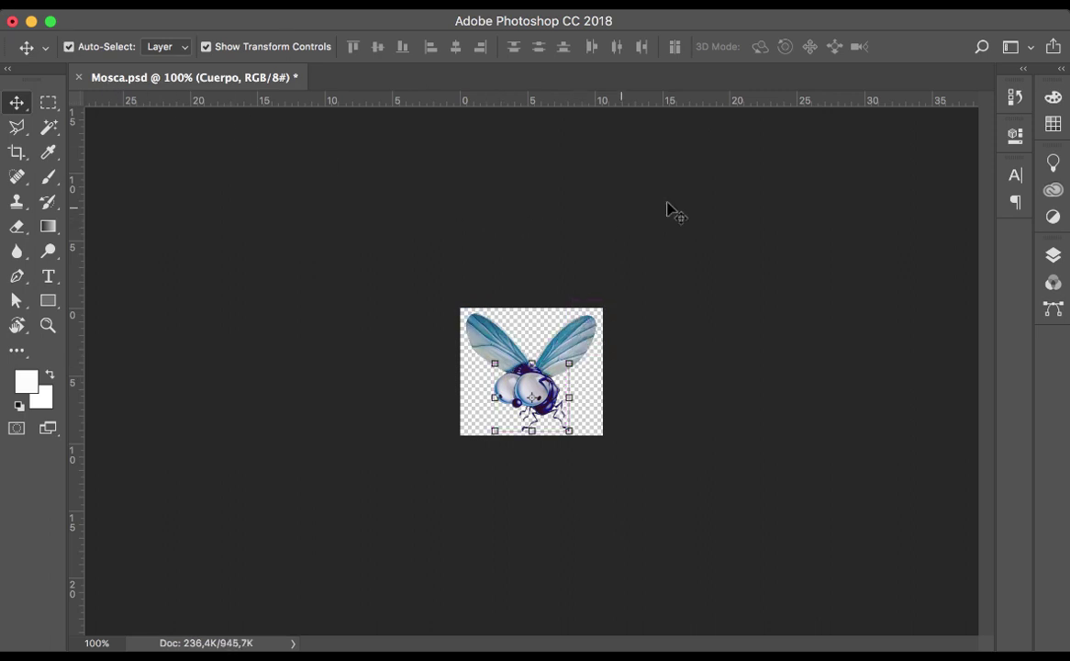
- Save the fly as a PNG copy named Mosquita.png in the Imágenes folder, replacing the existing file and using the large file size option
left_click(550, 256)
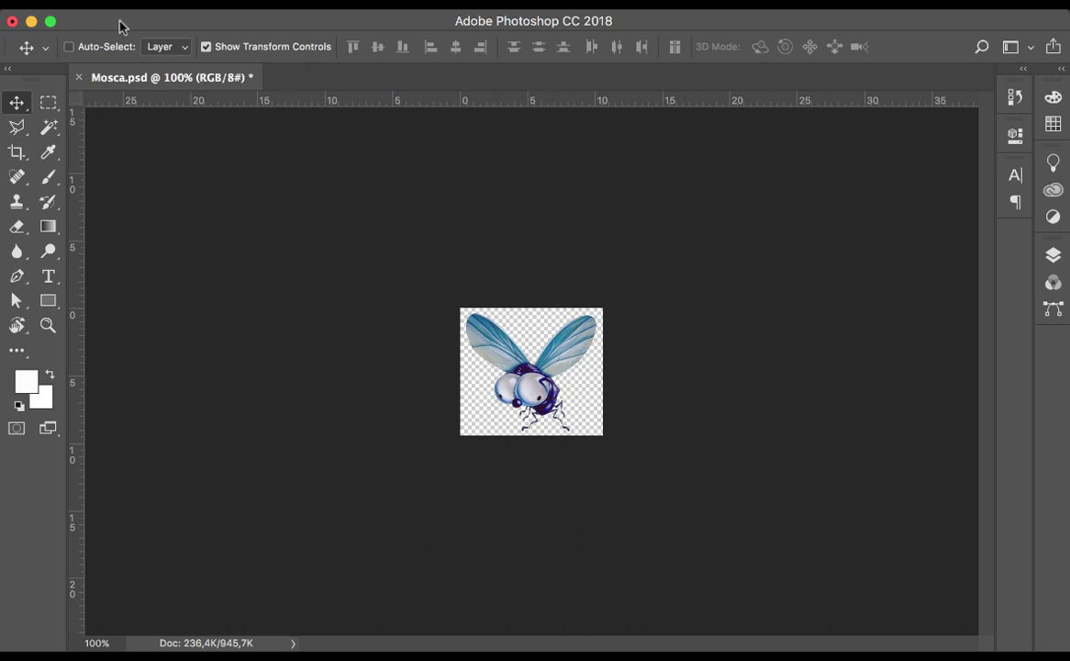
key("super+shift+s")
left_click(534, 507)
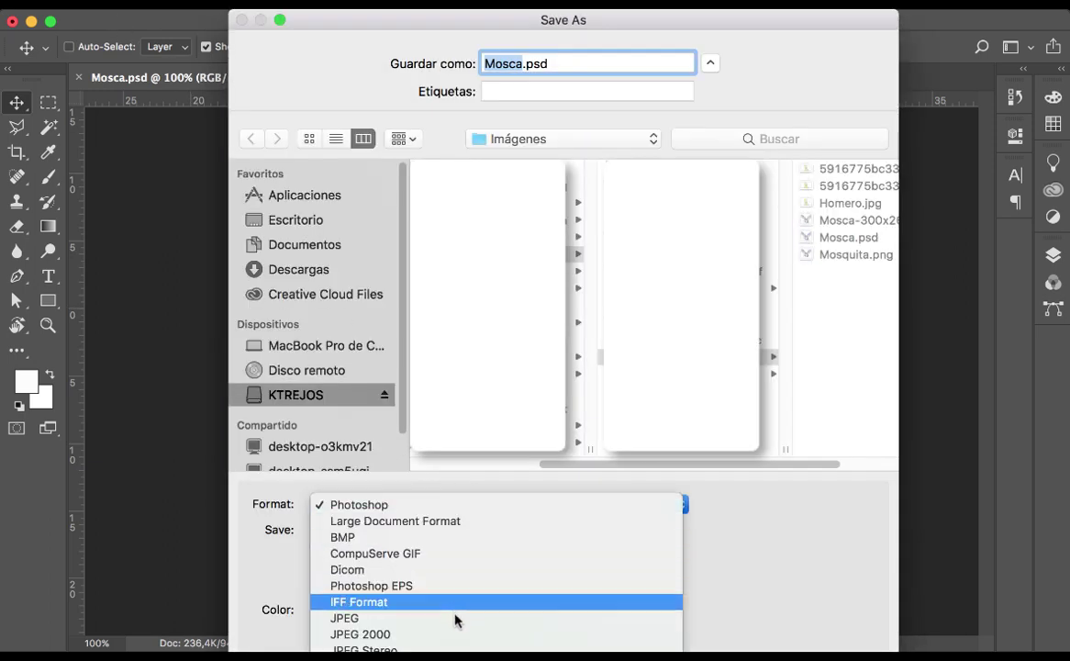
scroll(455, 620, "down", 3)
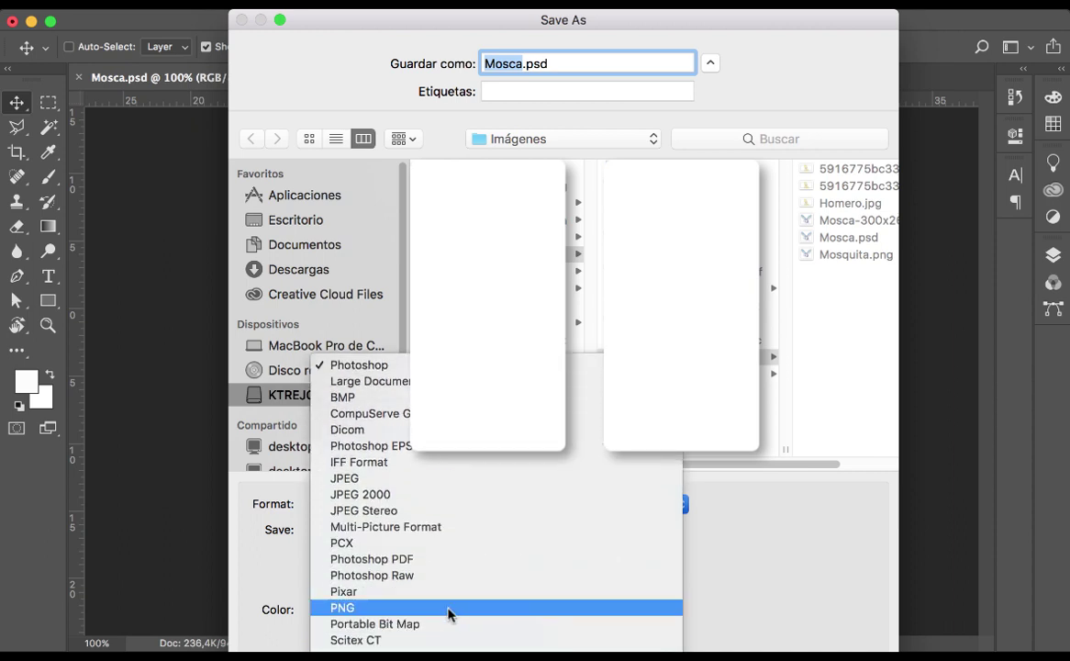
left_click(450, 613)
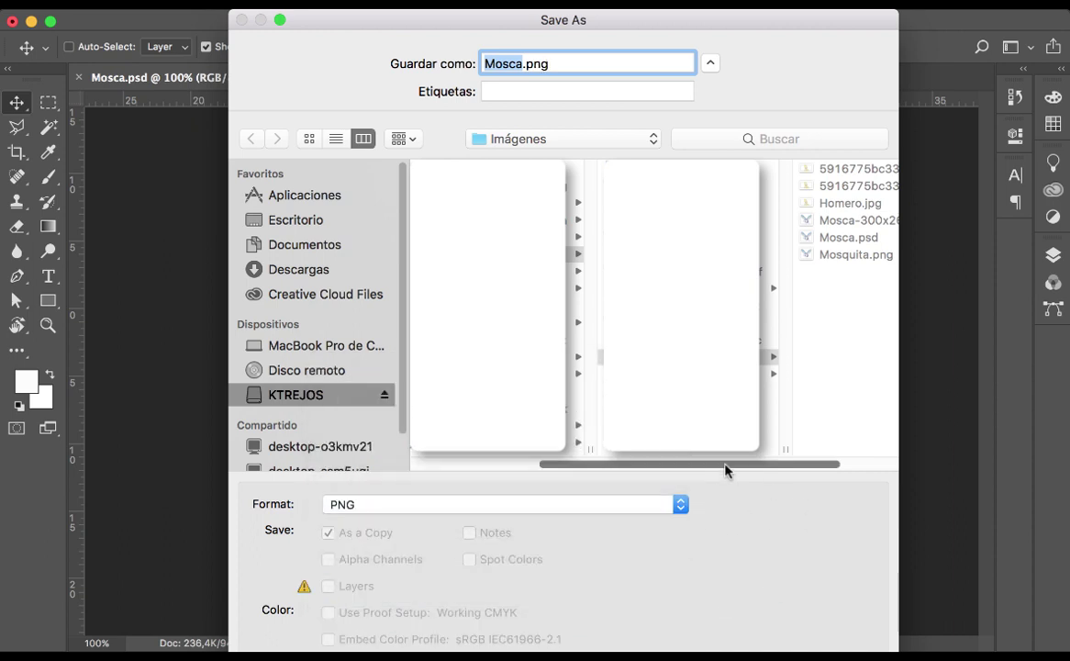
left_click_drag(729, 471, 833, 463)
left_click(816, 383)
left_click(769, 254)
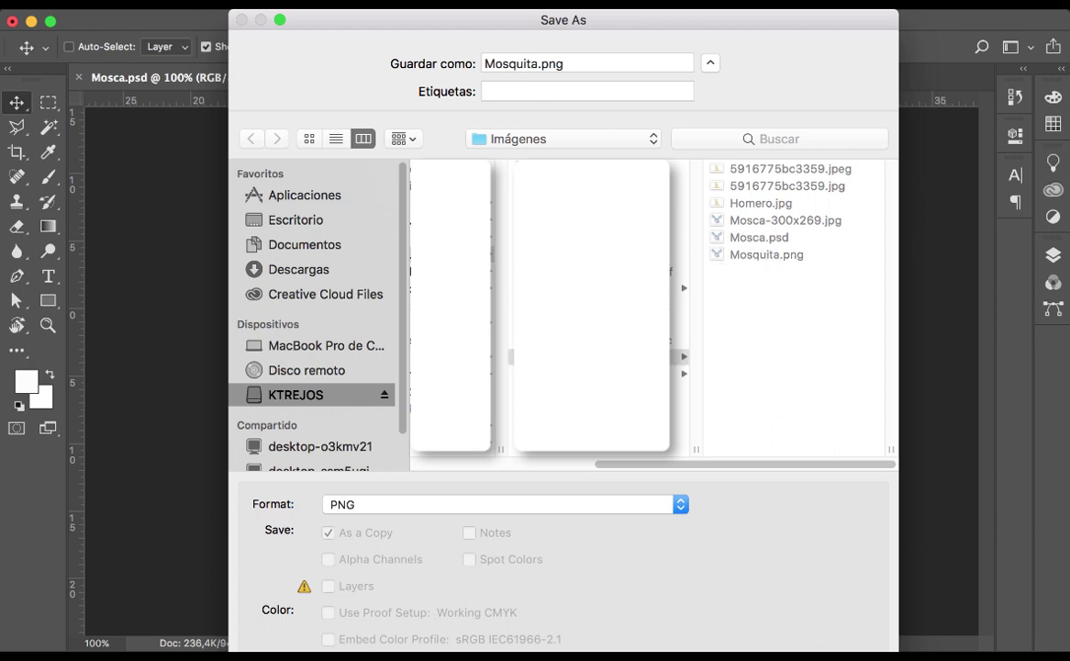
key("Return")
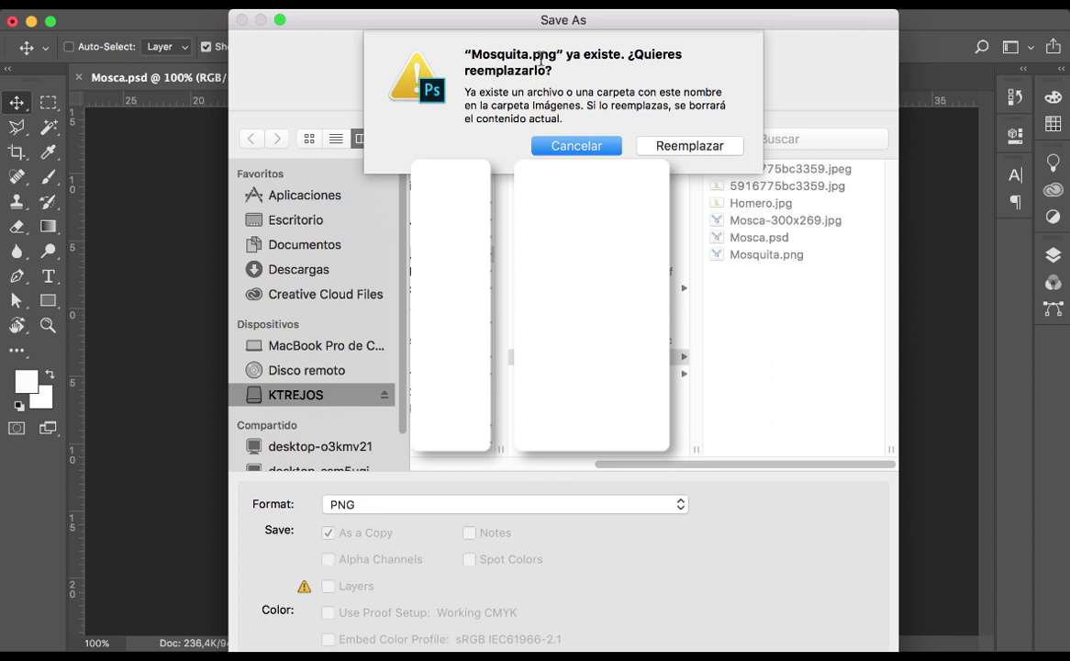
left_click(688, 146)
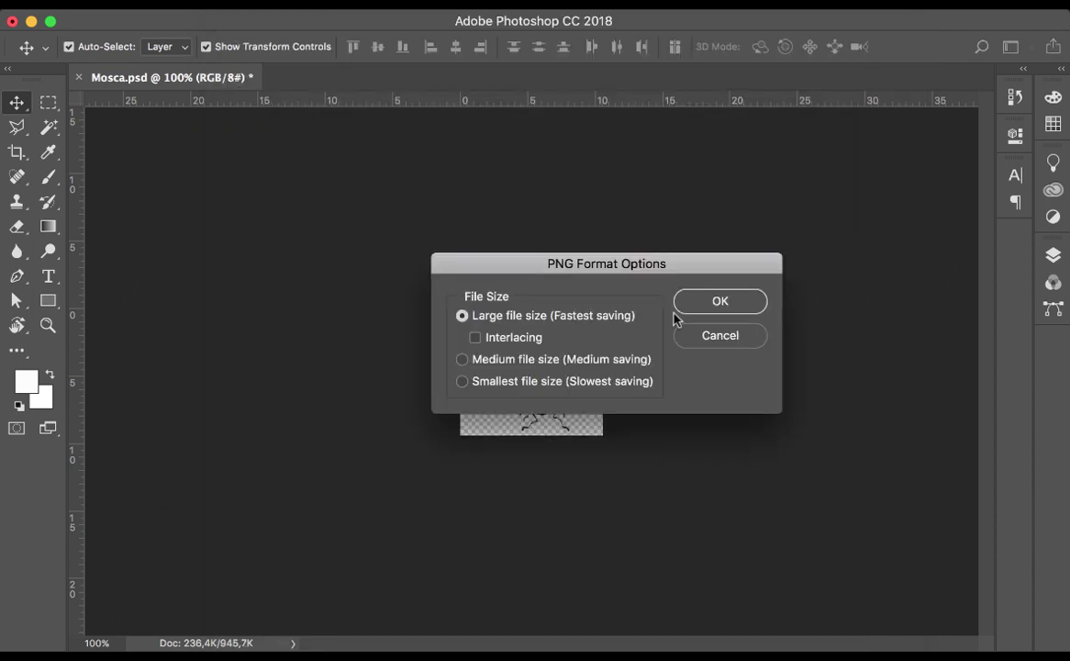
left_click(712, 311)
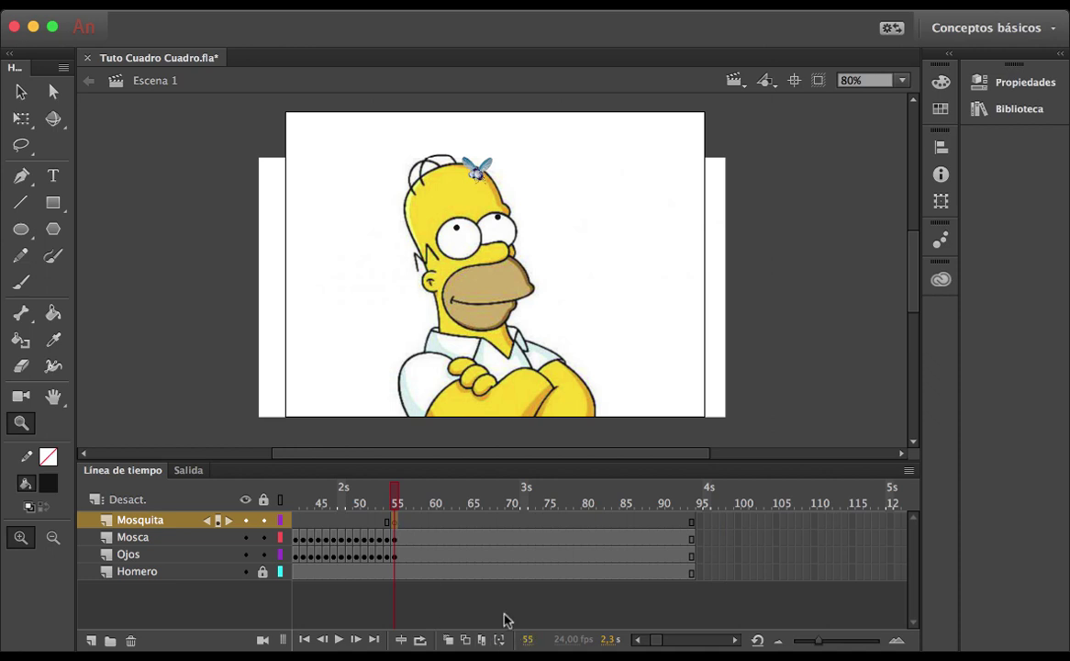
- Switch back to Animate and import Mosquita.png onto the stage at frame 55 of the Mosquita layer
key("super+r")
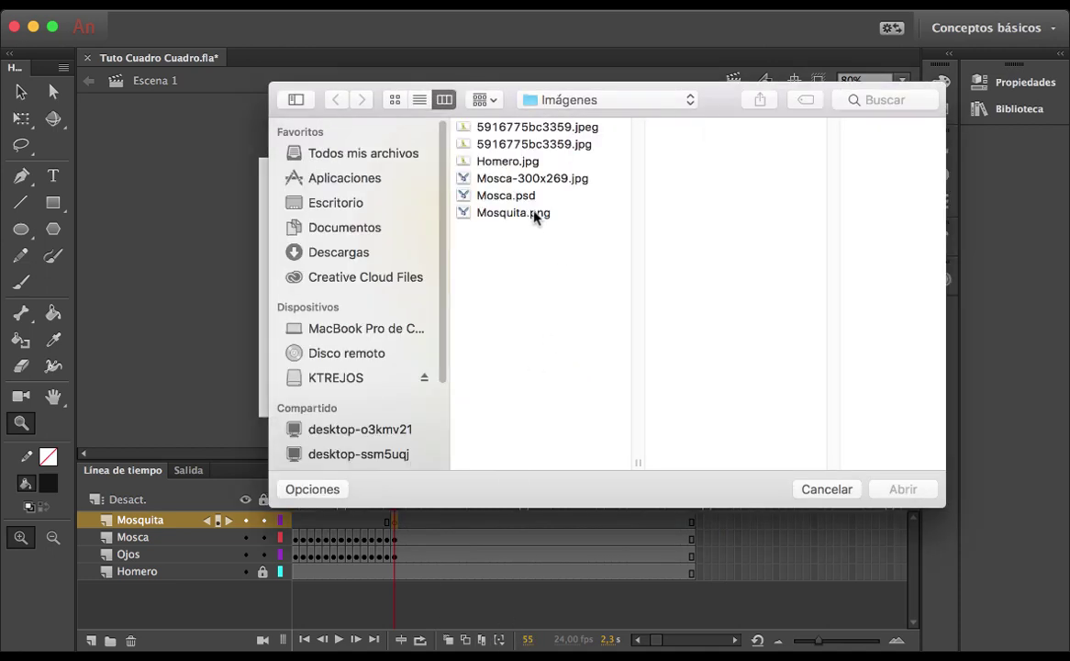
left_click(532, 213)
left_click(899, 492)
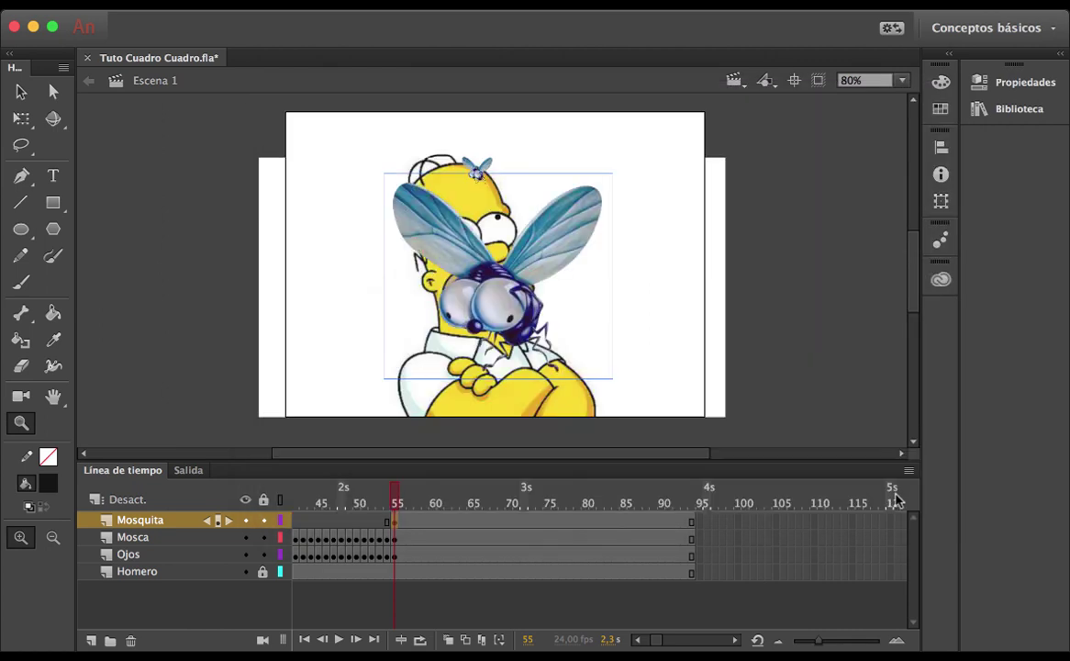
- Scale the imported Mosquita image down to the landed fly's size and place it over that fly on Homer's head
key("q")
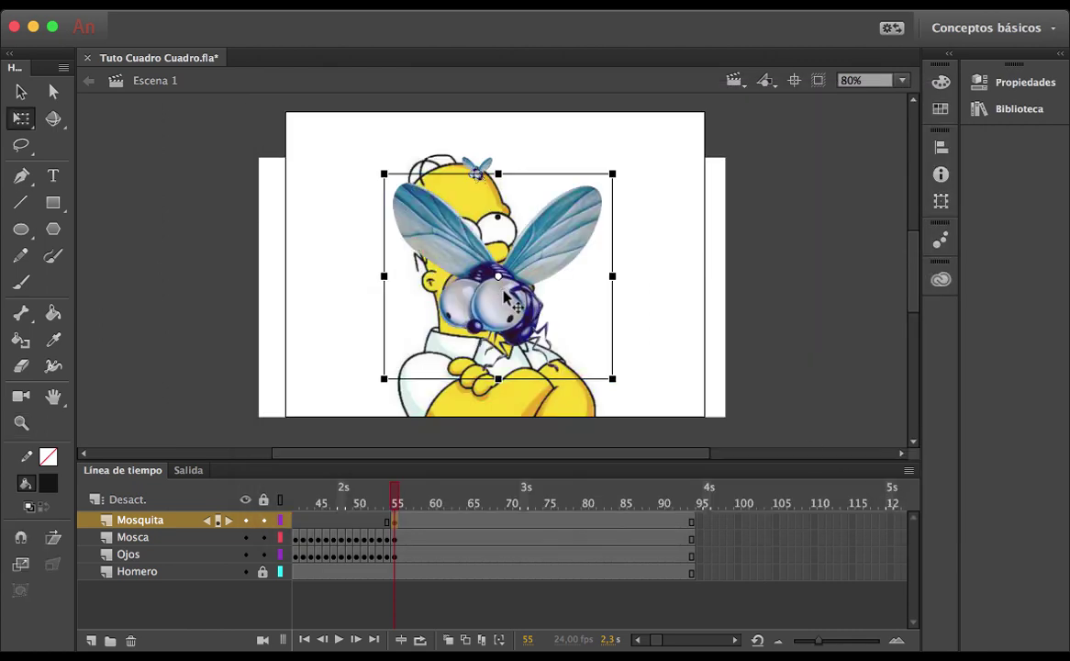
left_click_drag(613, 174, 507, 197)
key("z")
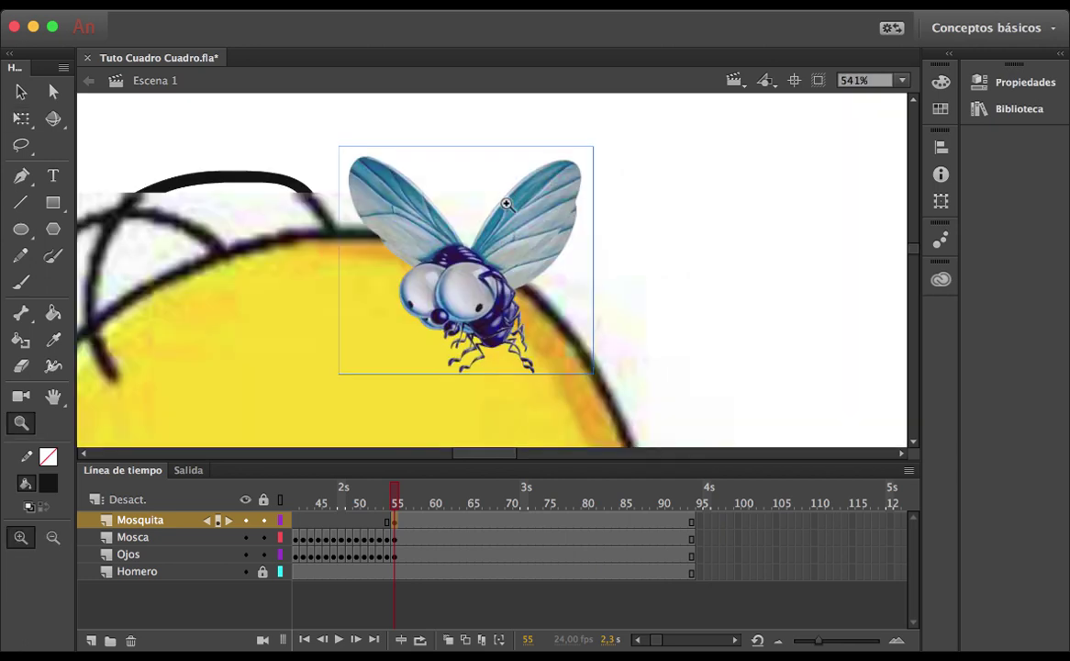
key("v")
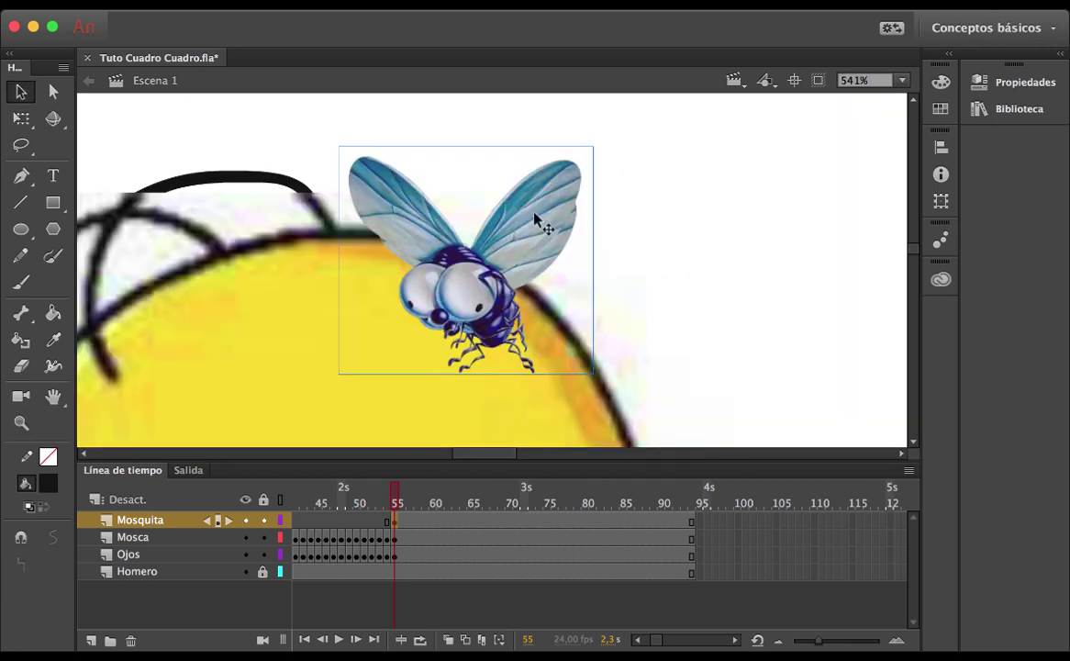
key("q")
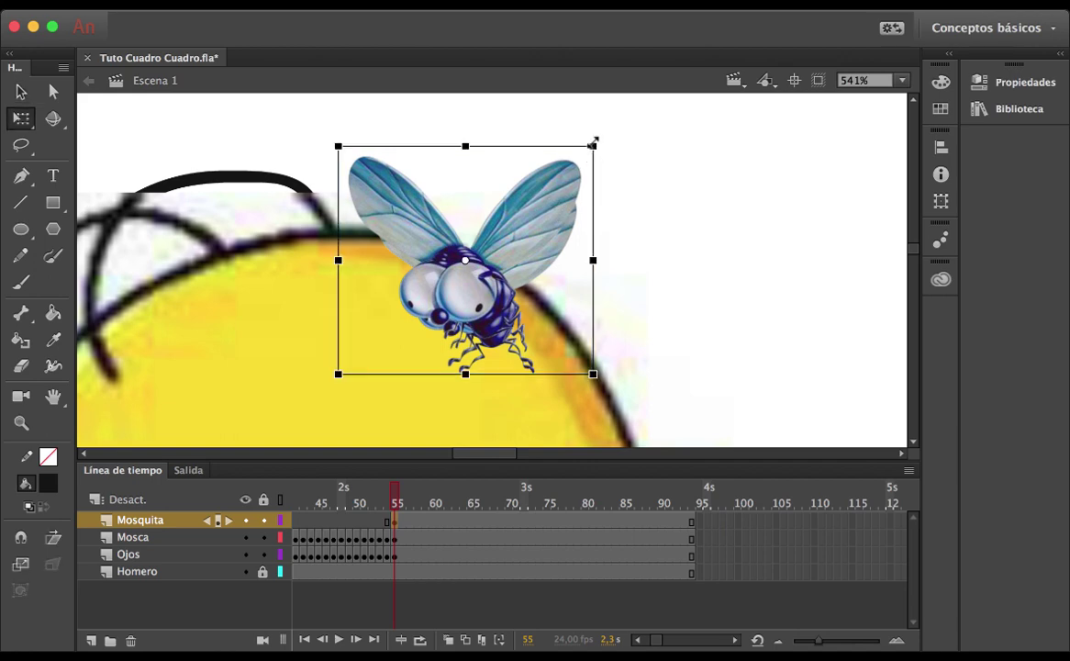
left_click_drag(593, 142, 578, 162)
left_click_drag(535, 219, 534, 231)
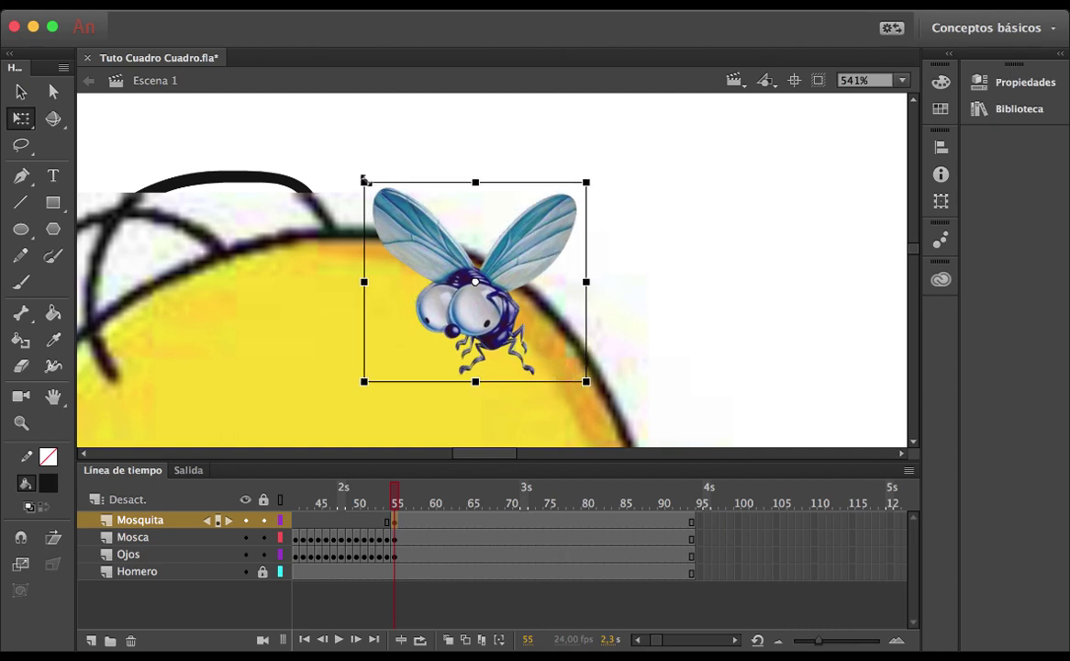
left_click_drag(363, 177, 363, 178)
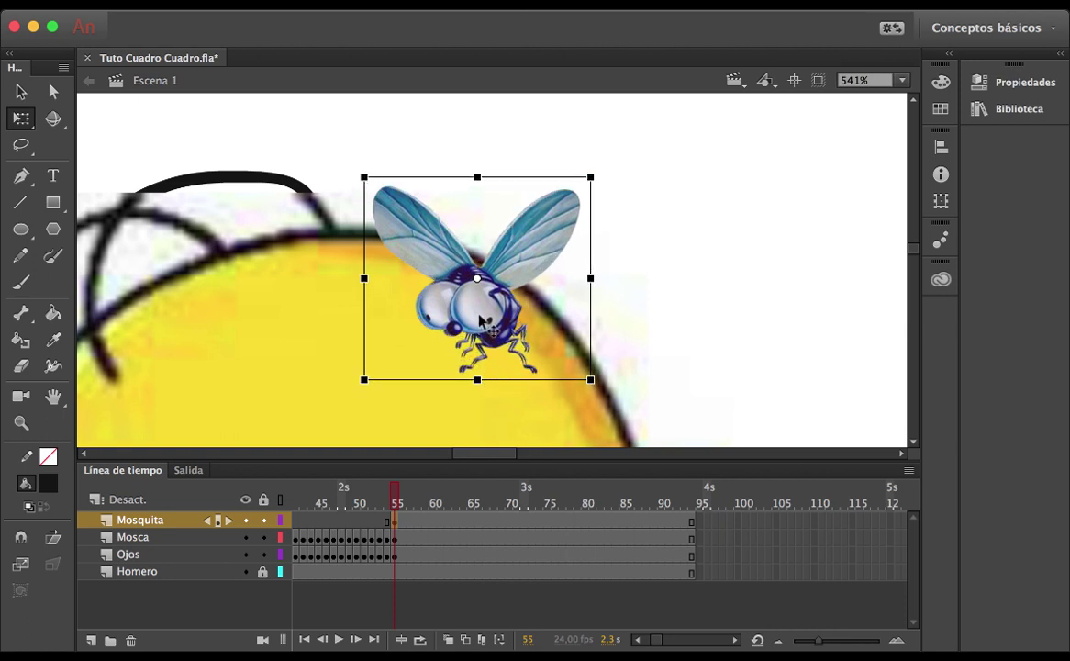
- Nudge the Mosquita image horizontally in small increments until it lines up exactly with the Mosca fly beneath it
key("Left")
key("Left")
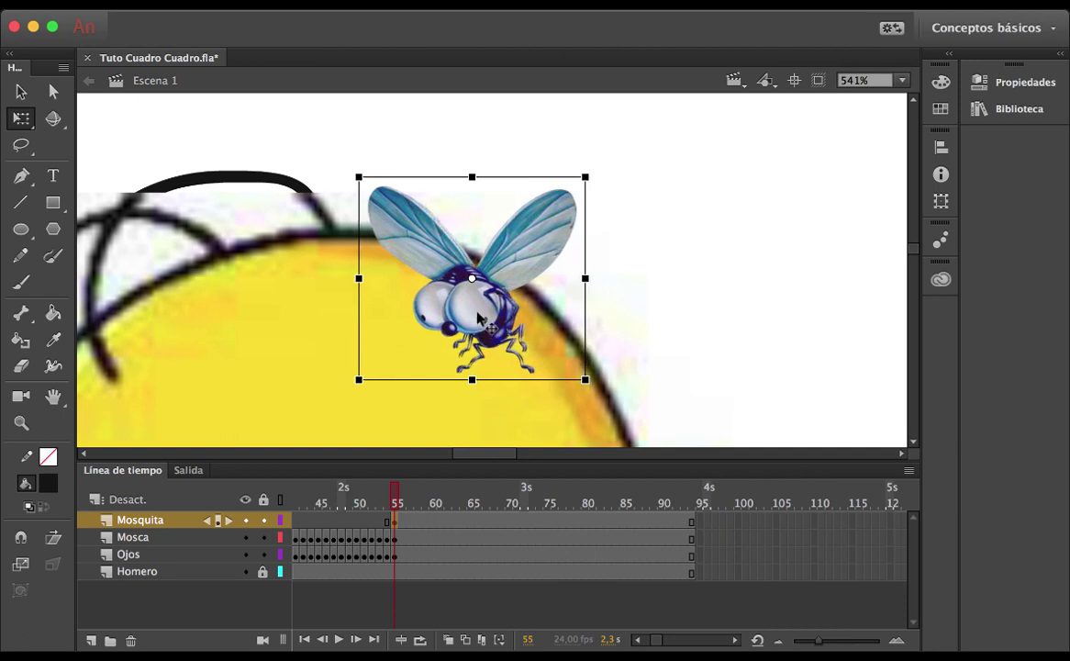
key("Right")
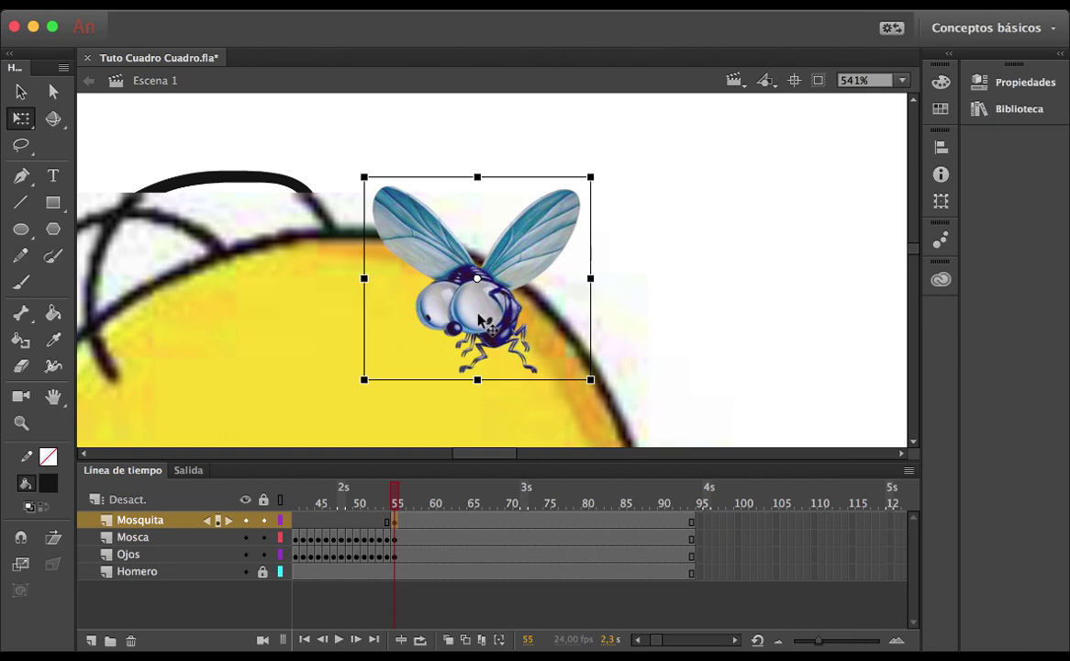
key("Left")
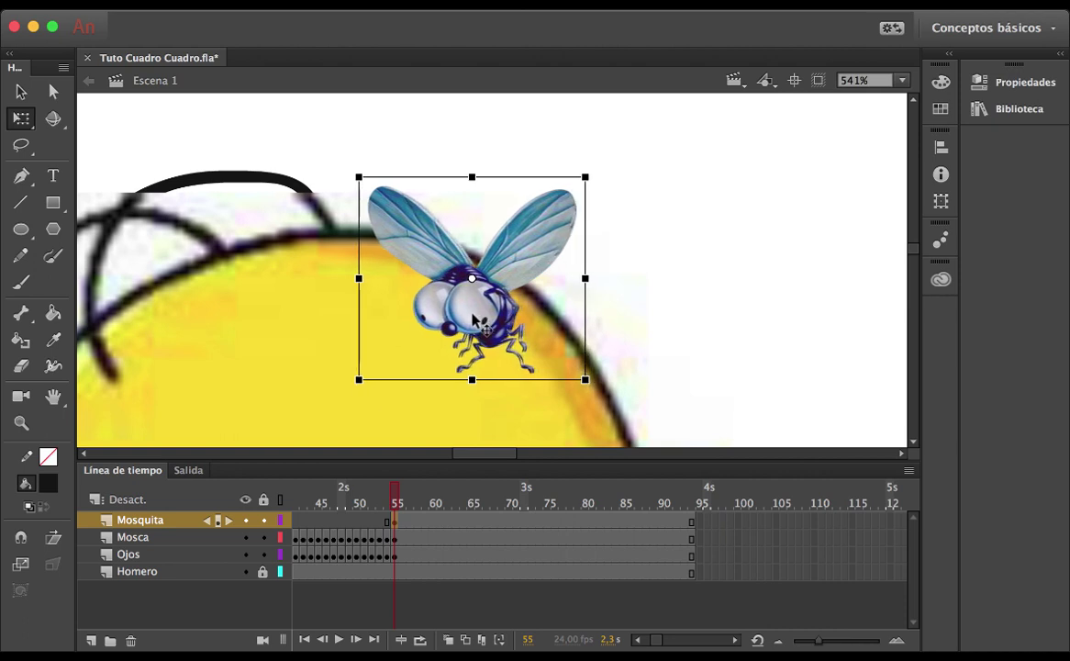
key("Right")
key("Right")
key("Left")
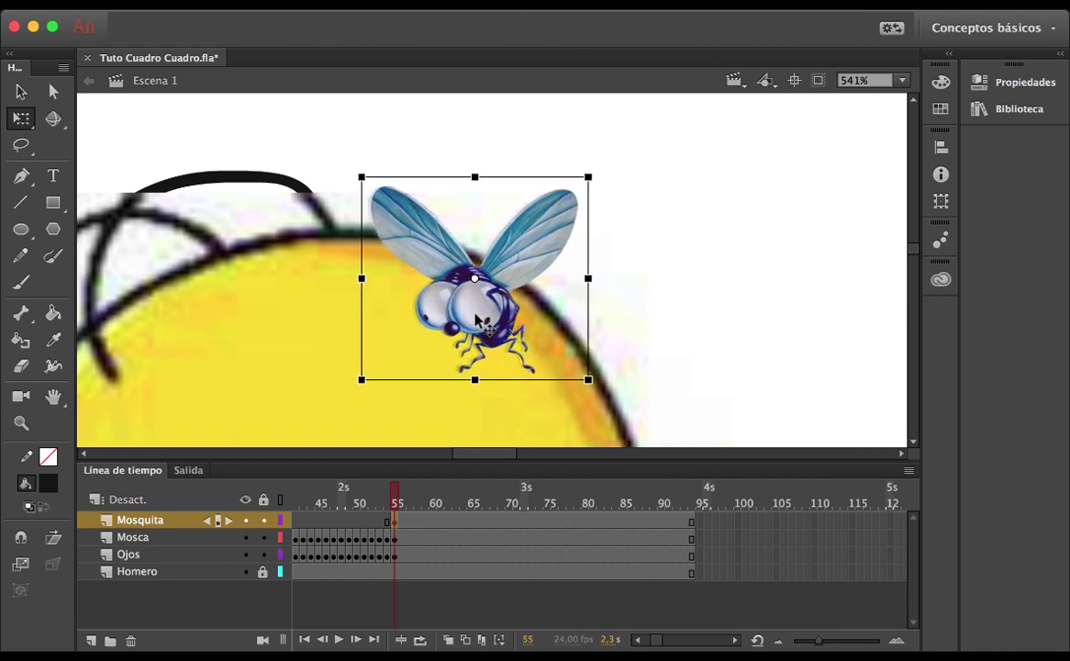
key("Right")
key("Left")
key("Left")
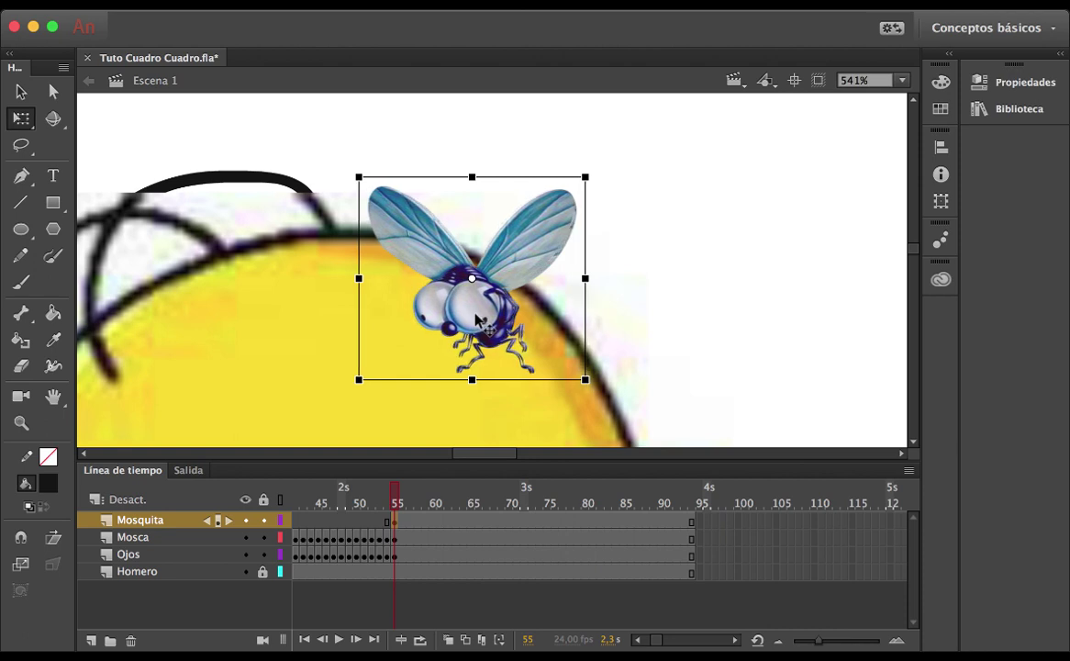
key("Right")
left_click_drag(478, 316, 479, 318)
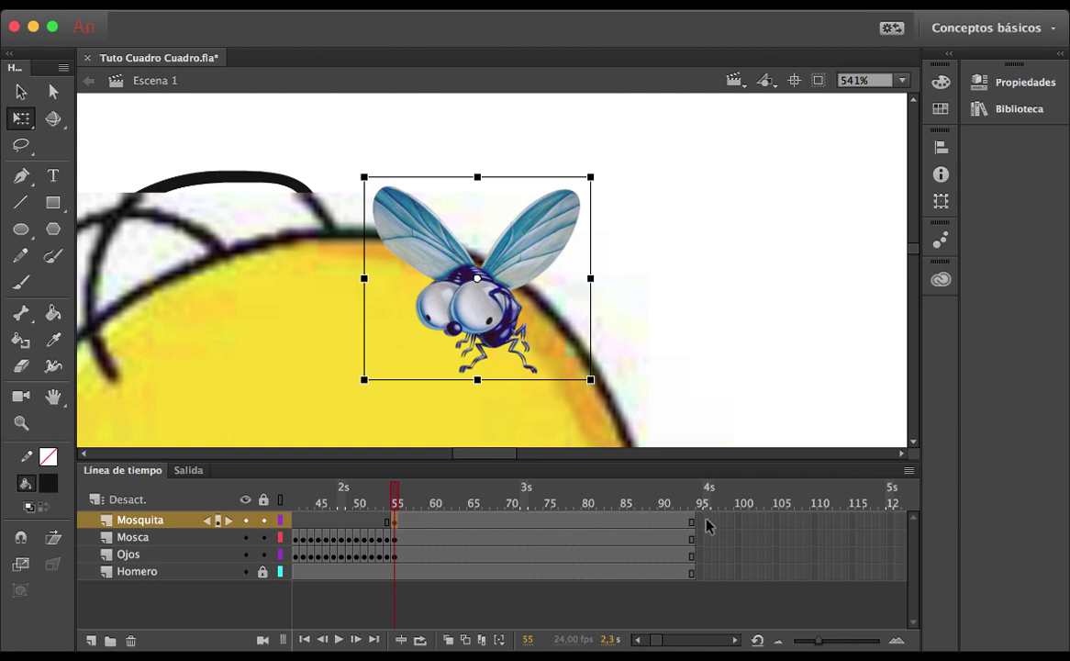
- Extend all four layers, from Mosquita down to Homero, to frame 100
left_click(735, 522)
left_click(739, 571)
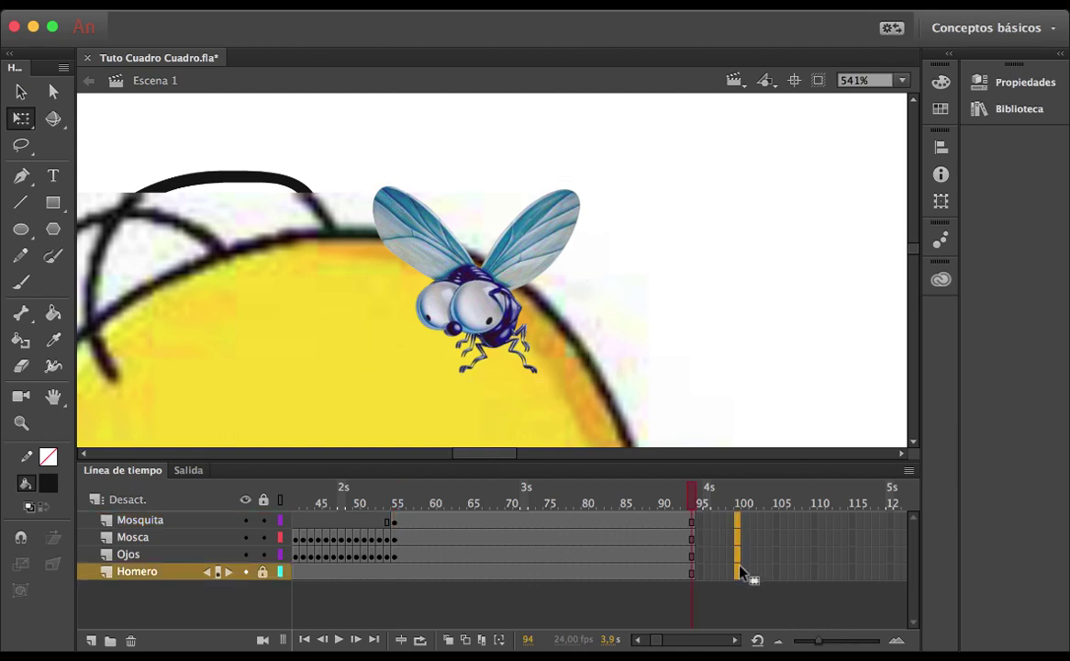
key("F6")
left_click(736, 537)
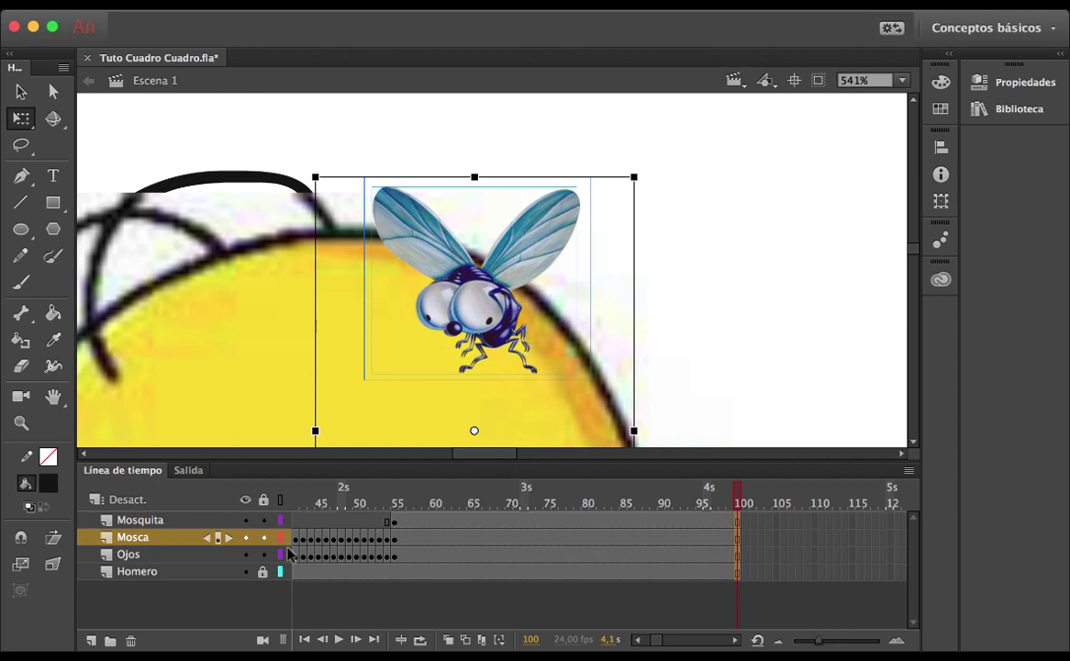
left_click_drag(745, 544, 463, 540)
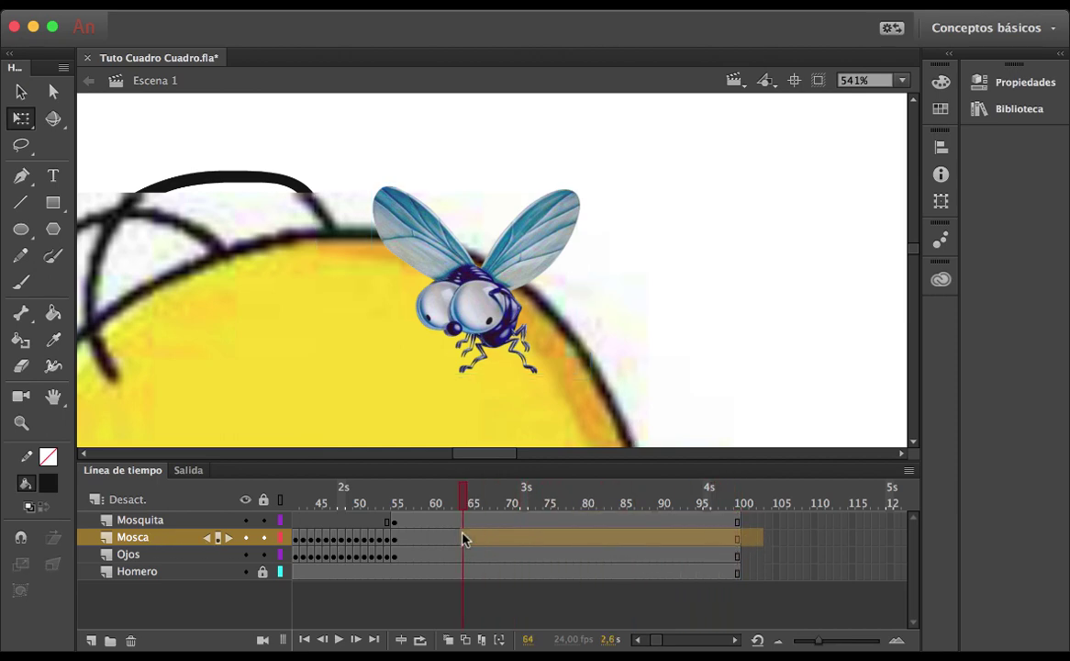
left_click_drag(804, 546, 403, 543)
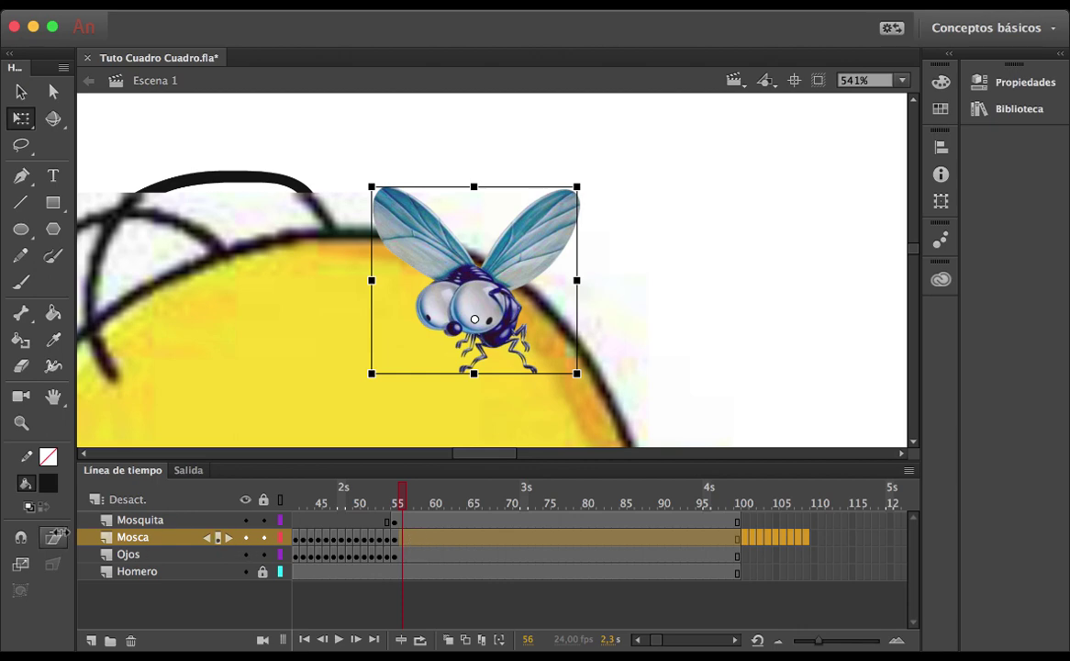
right_click(419, 545)
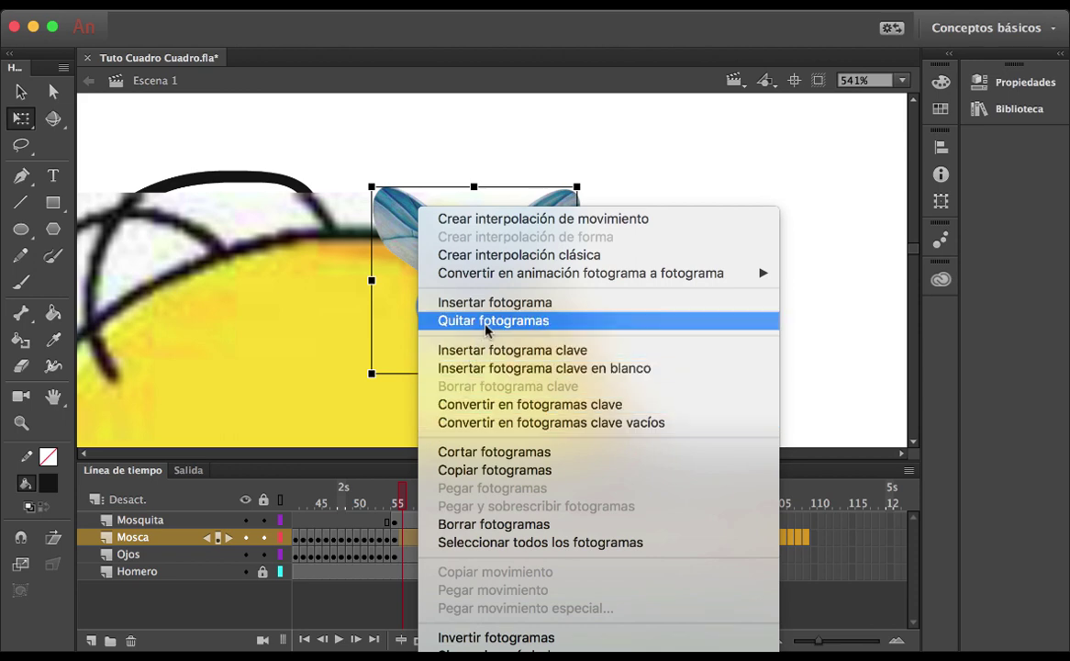
left_click(671, 55)
left_click(833, 544)
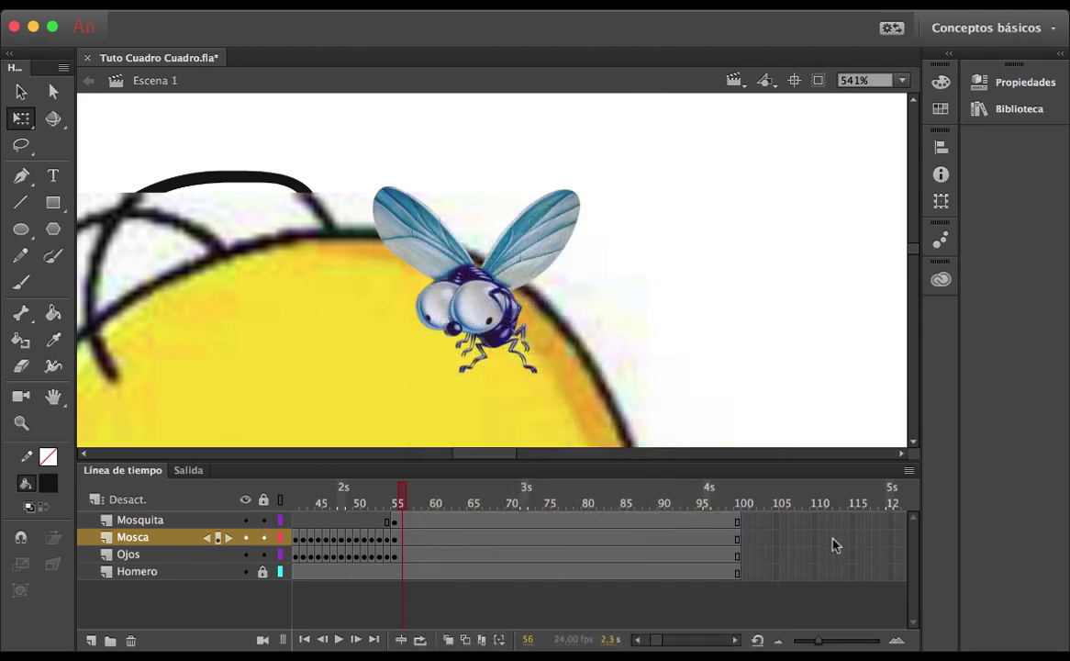
- Remove all Mosca layer frames from frame 56 onward and scrub past the landing to check that Mosquita takes over
left_click(833, 541)
left_click_drag(764, 541, 401, 545)
right_click(408, 544)
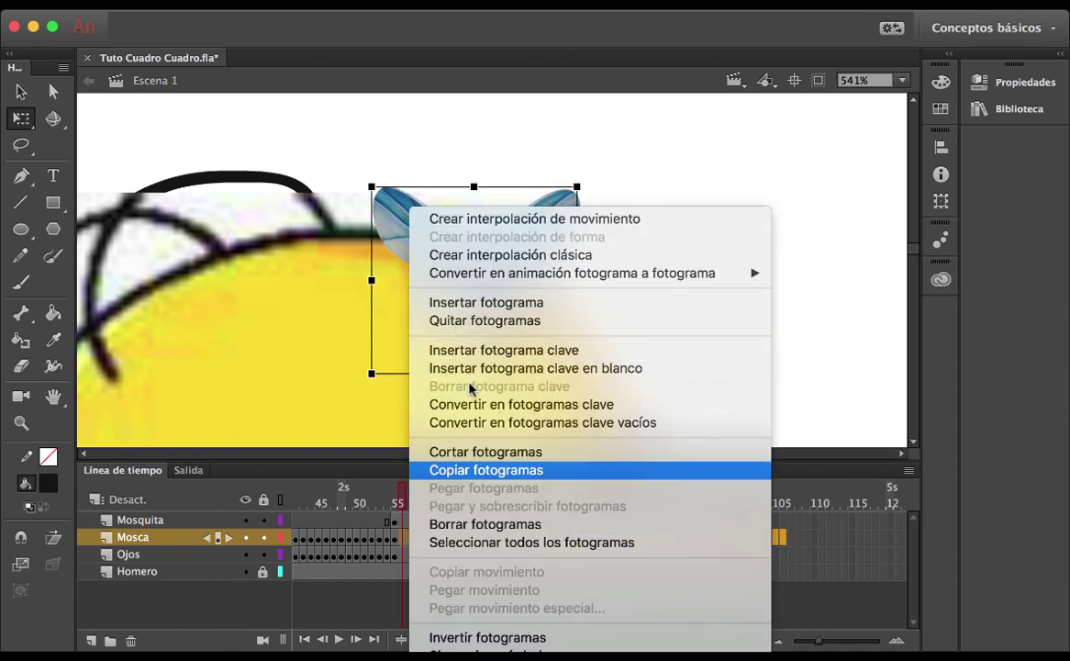
left_click(476, 320)
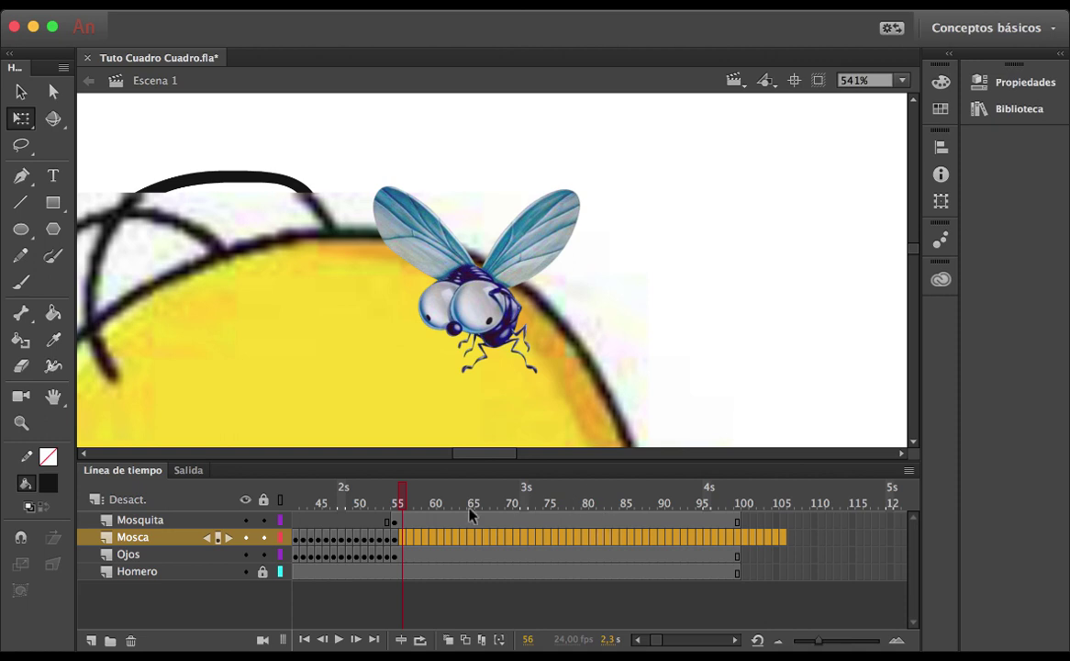
left_click_drag(404, 495, 454, 510)
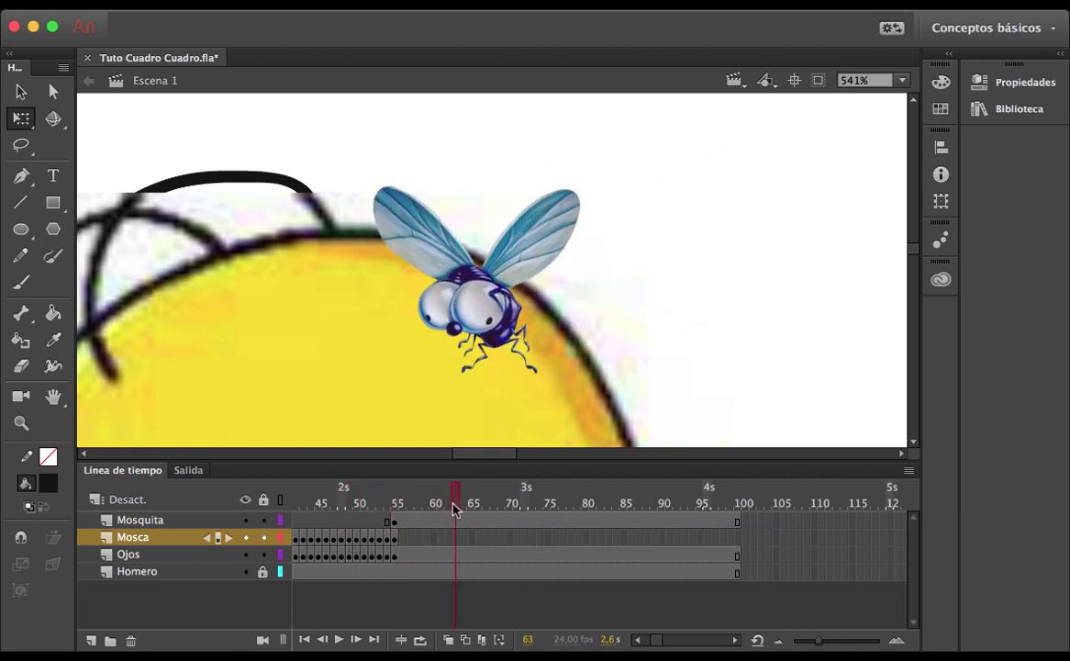
- Test the movie, watch the fly land on Homer's head in the preview window, and close the preview
key("ctrl+Return")
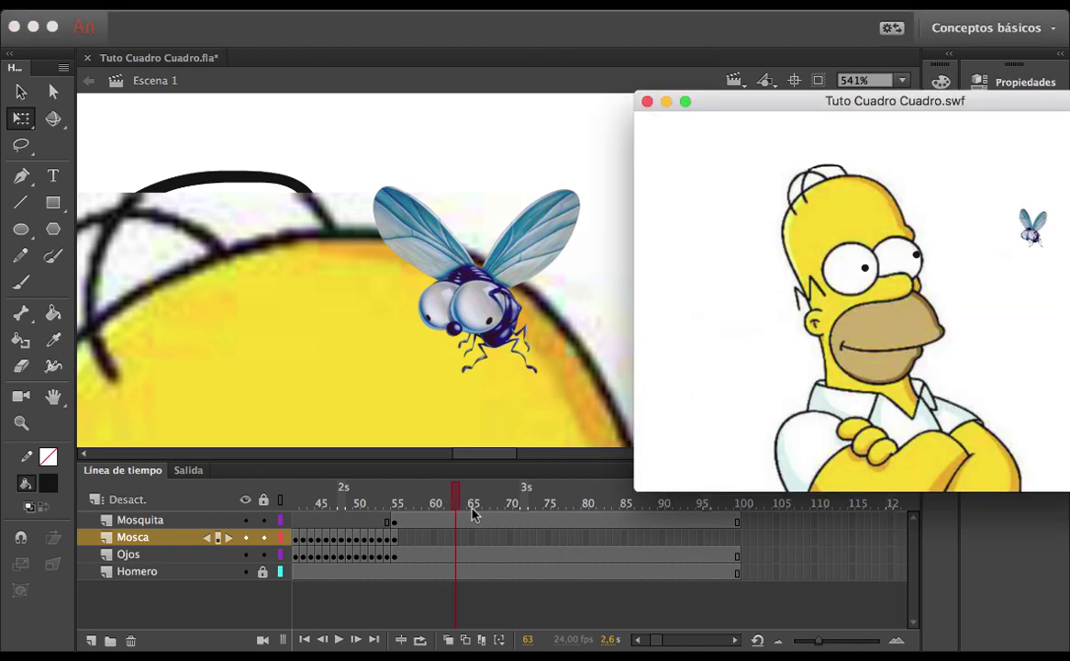
left_click_drag(917, 110, 767, 124)
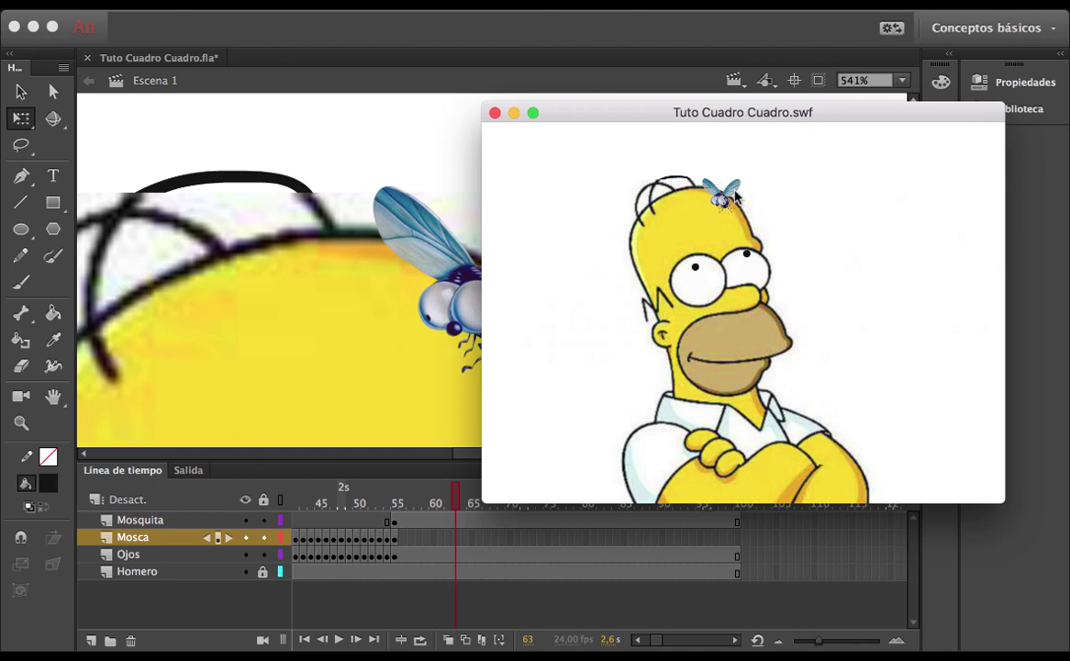
left_click(494, 113)
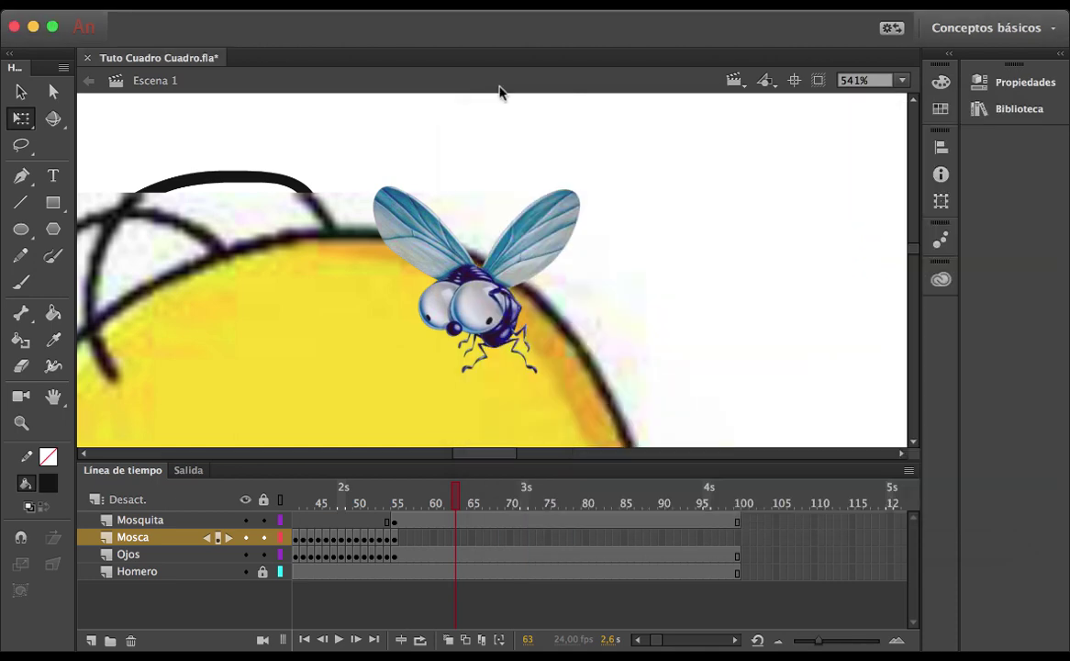
- Zoom the stage out to 94% to view Homer together with the landed fly
key("z")
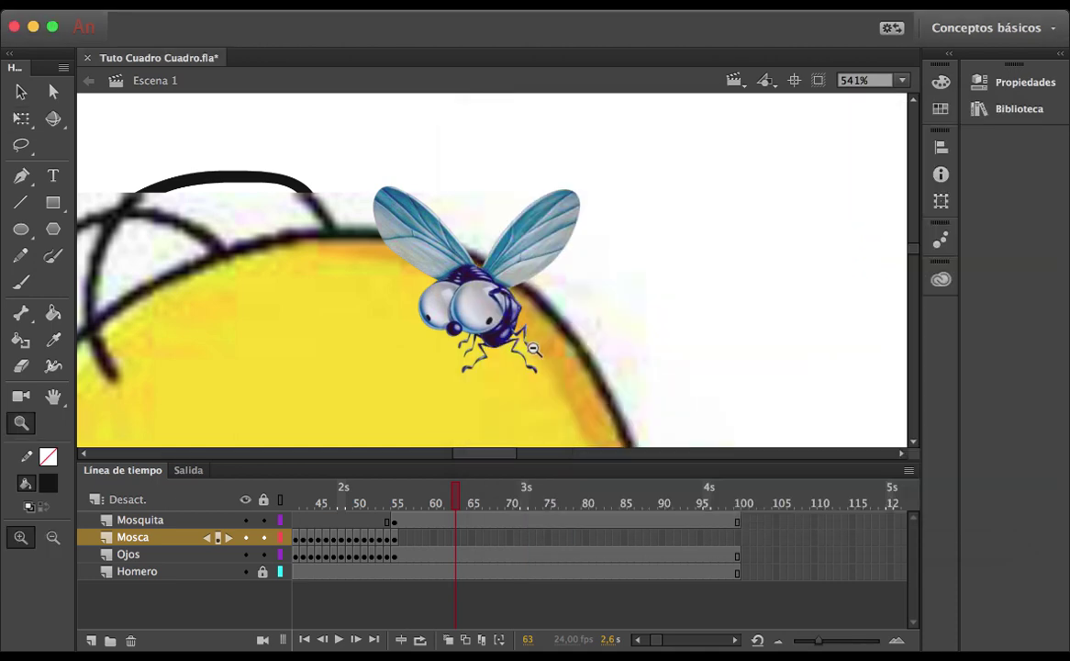
left_click(487, 321, "alt")
left_click(478, 369, "alt")
left_click(496, 392, "alt")
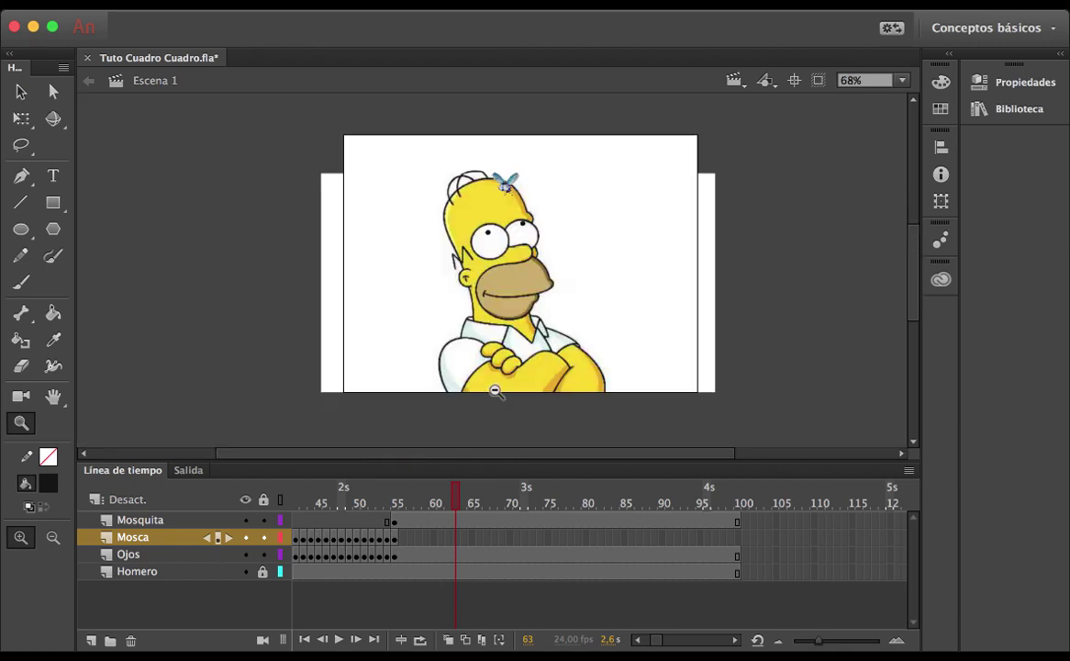
left_click(532, 271)
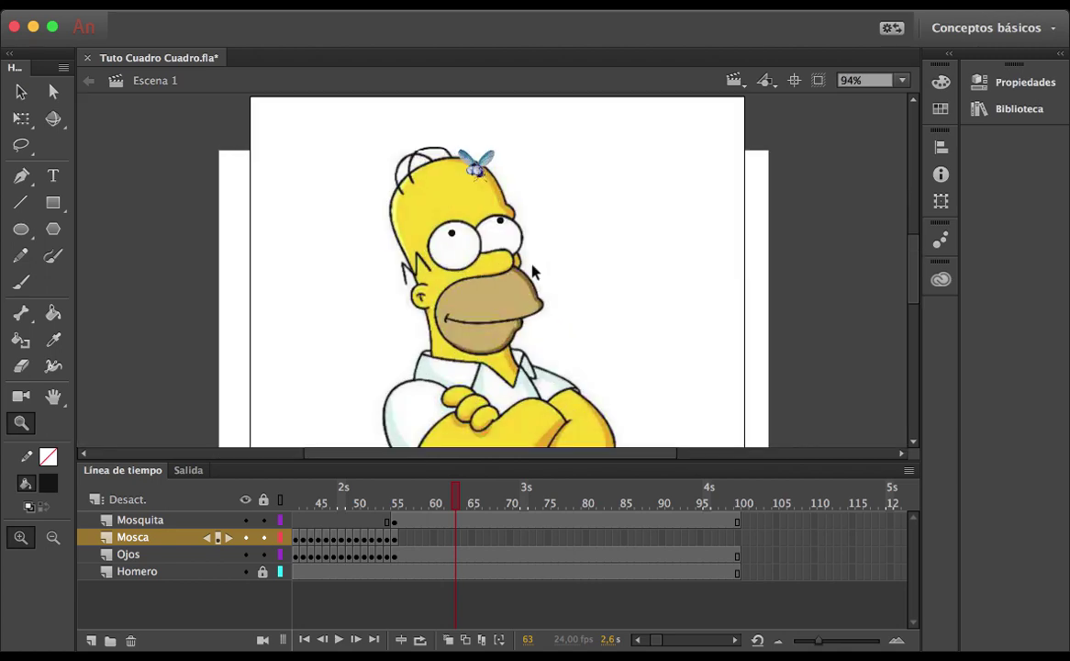
left_click(532, 271)
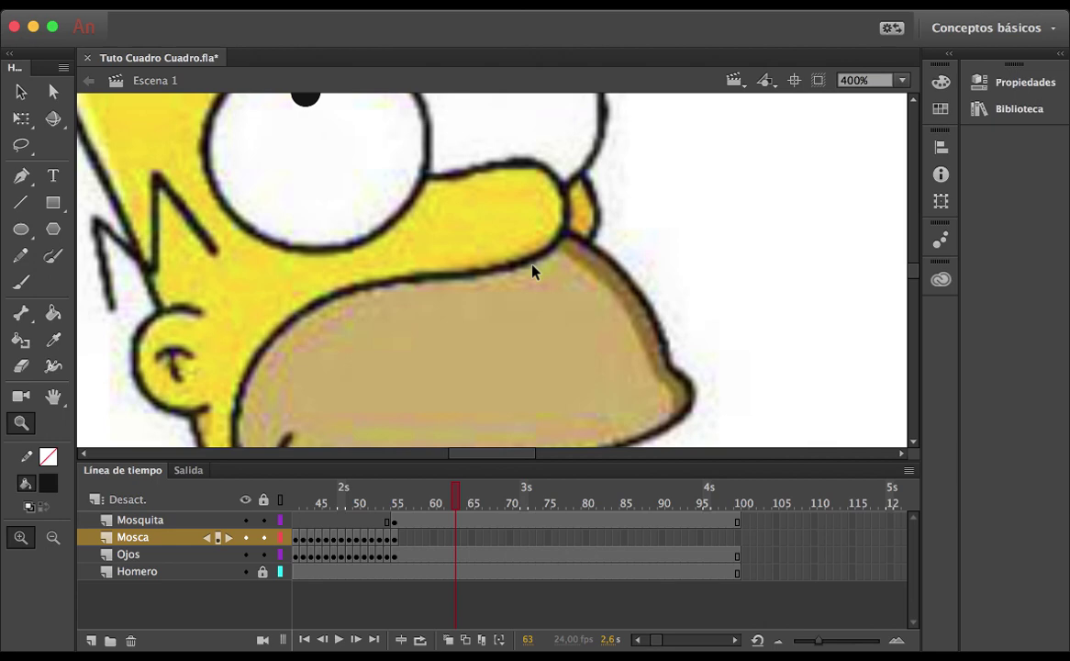
left_click(532, 271, "alt")
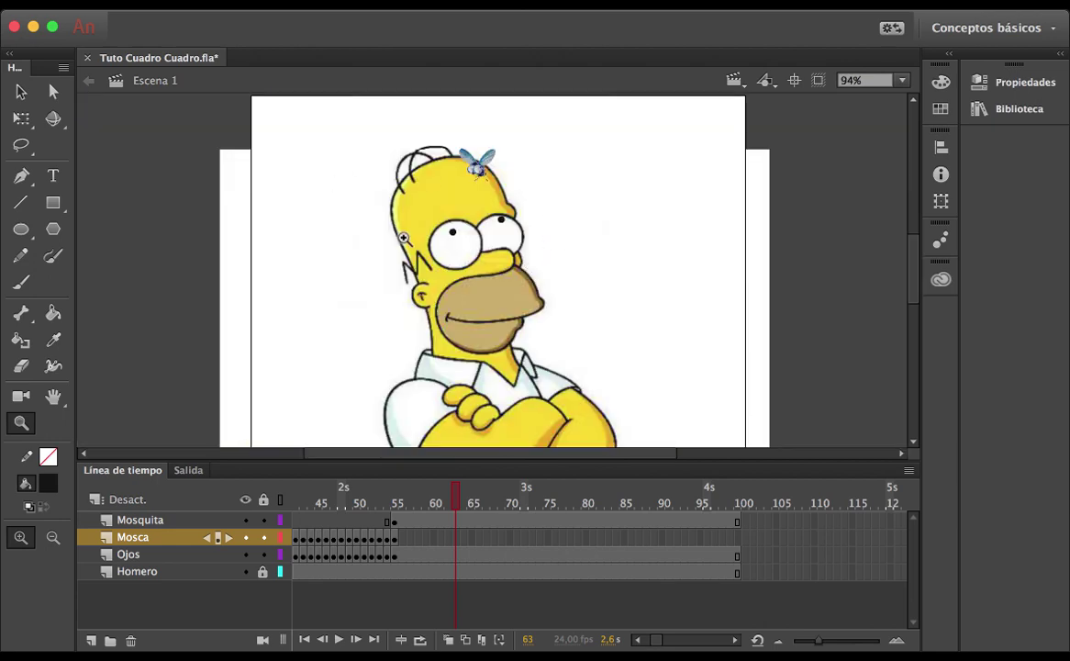